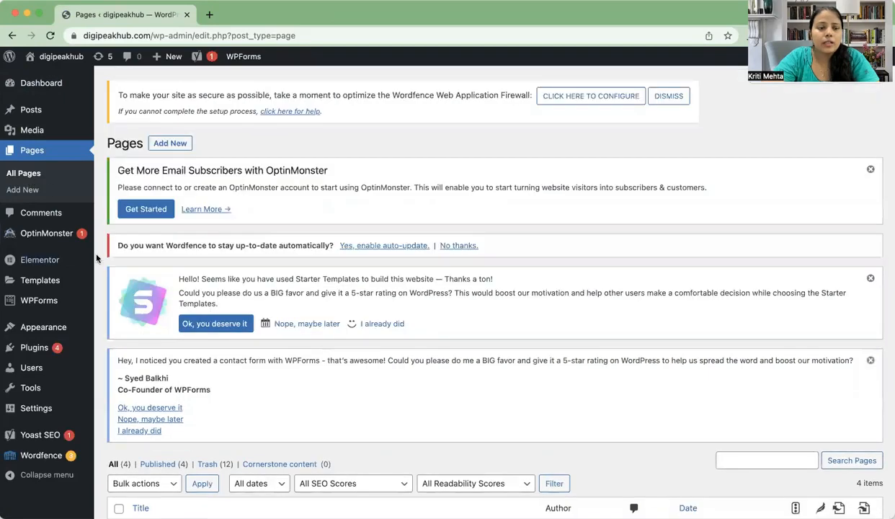
Step: Open the Home page from the Pages list in the block editor and close the welcome tour
{"action": "mouse_move", "coordinate": [51, 308]}
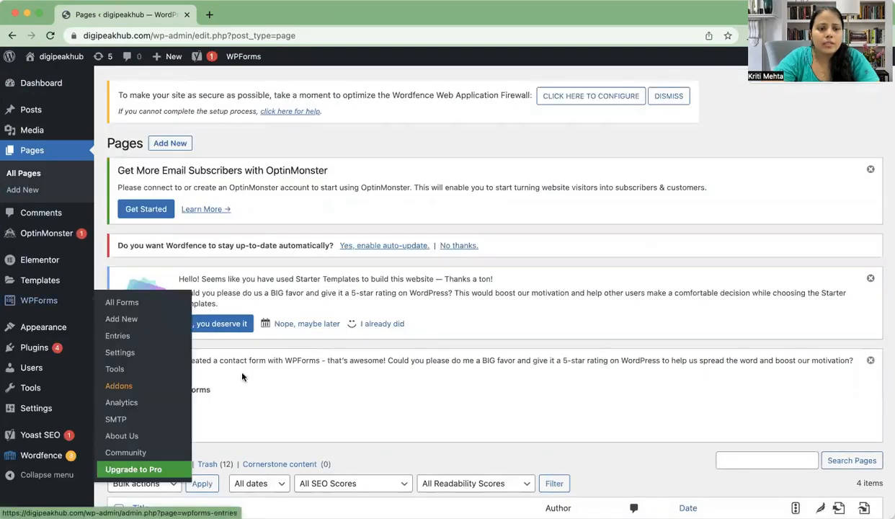
{"action": "scroll", "coordinate": [254, 380], "scroll_direction": "down", "scroll_amount": 5}
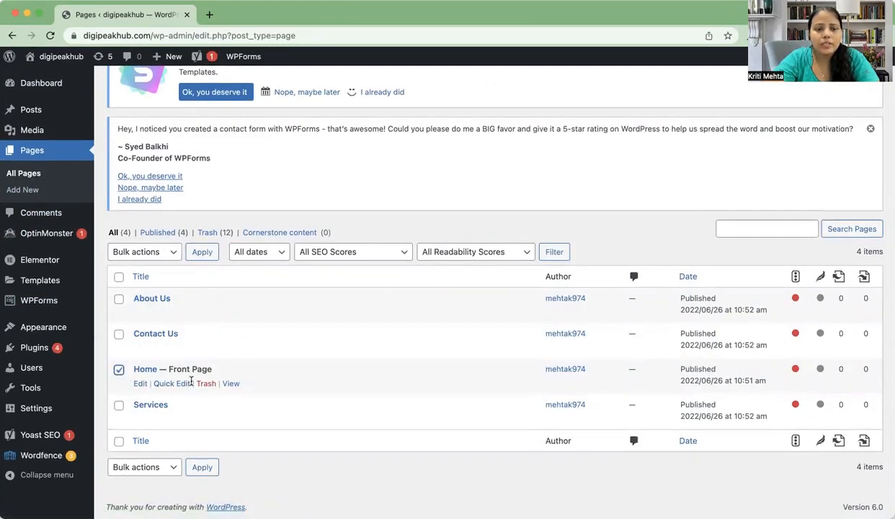
{"action": "left_click", "coordinate": [142, 386]}
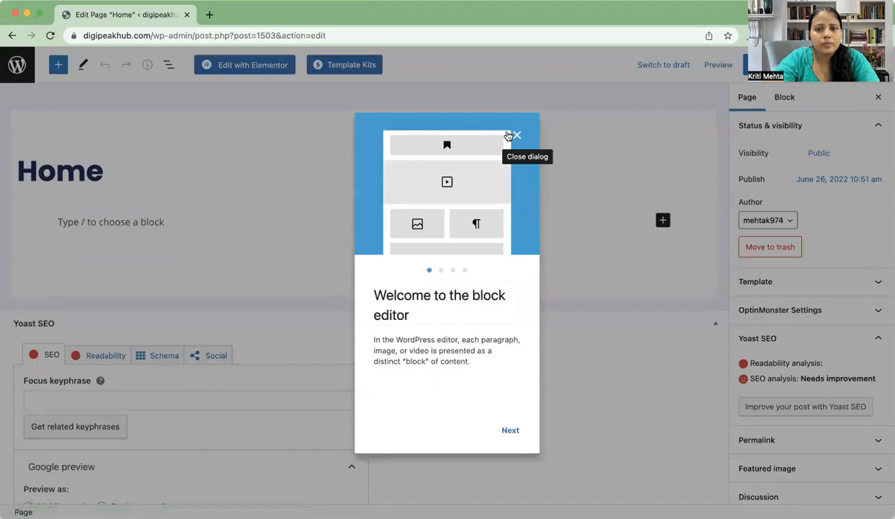
{"action": "left_click", "coordinate": [515, 135]}
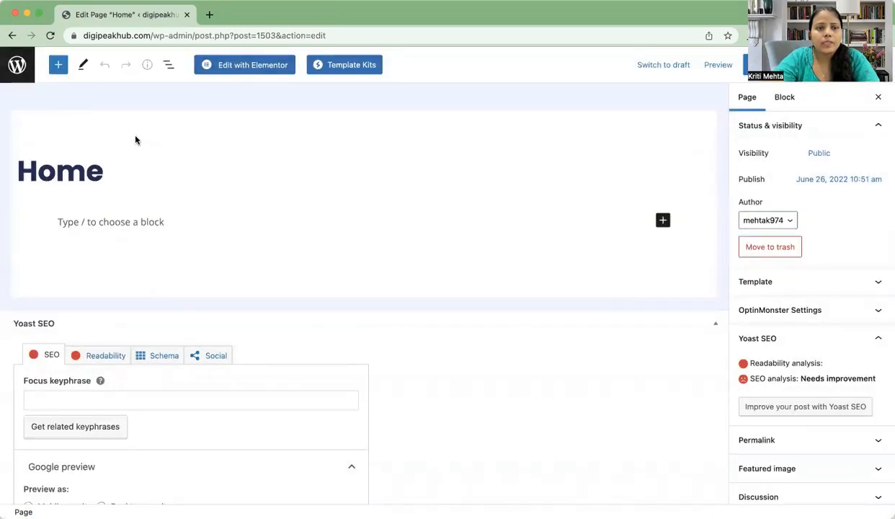
Step: Switch the Home page to Edit with Elementor and check its empty content area
{"action": "left_click", "coordinate": [249, 66]}
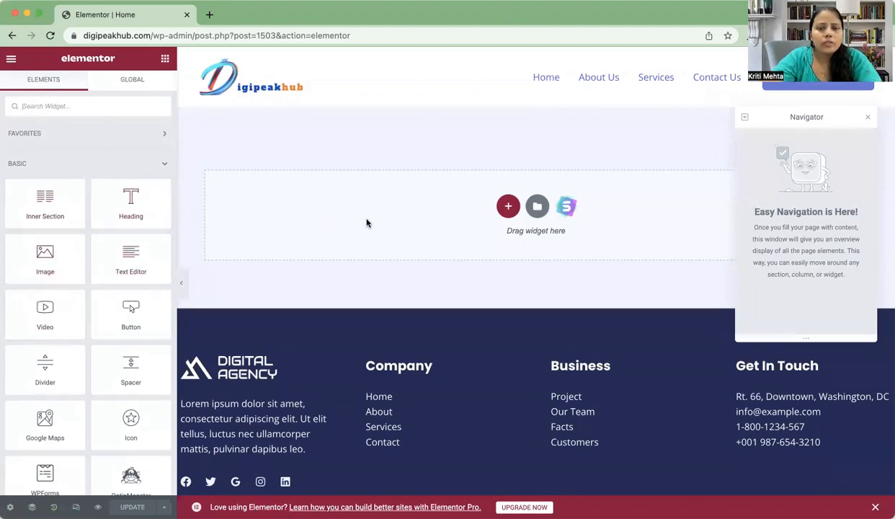
{"action": "scroll", "coordinate": [366, 224], "scroll_direction": "down", "scroll_amount": 2}
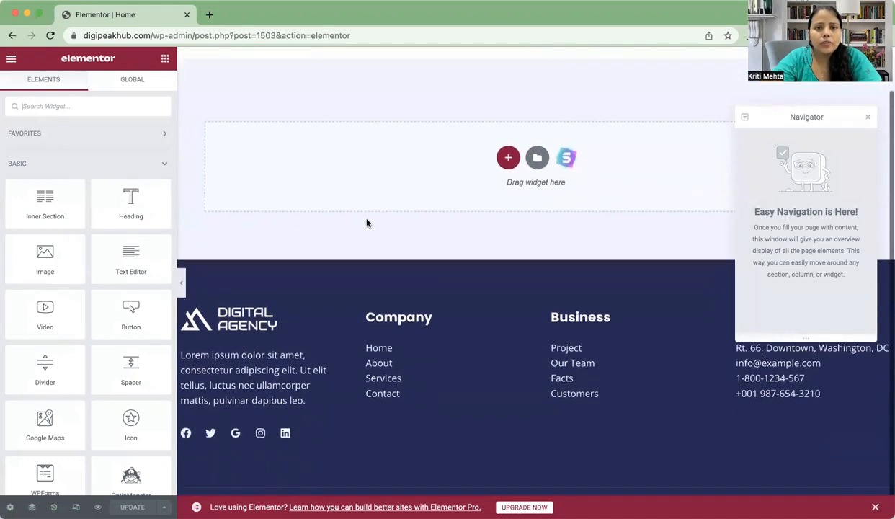
{"action": "scroll", "coordinate": [366, 224], "scroll_direction": "up", "scroll_amount": 1}
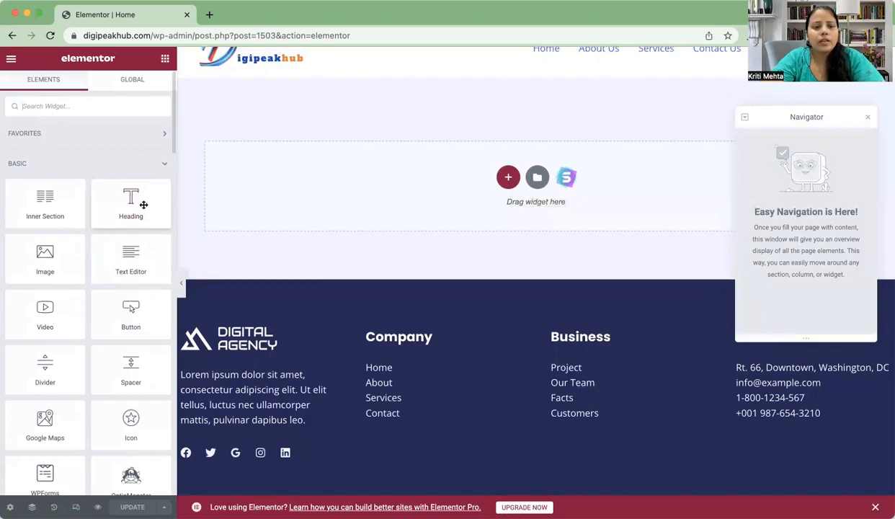
Step: Add a single-column section at the top of the Home page
{"action": "left_click", "coordinate": [508, 178]}
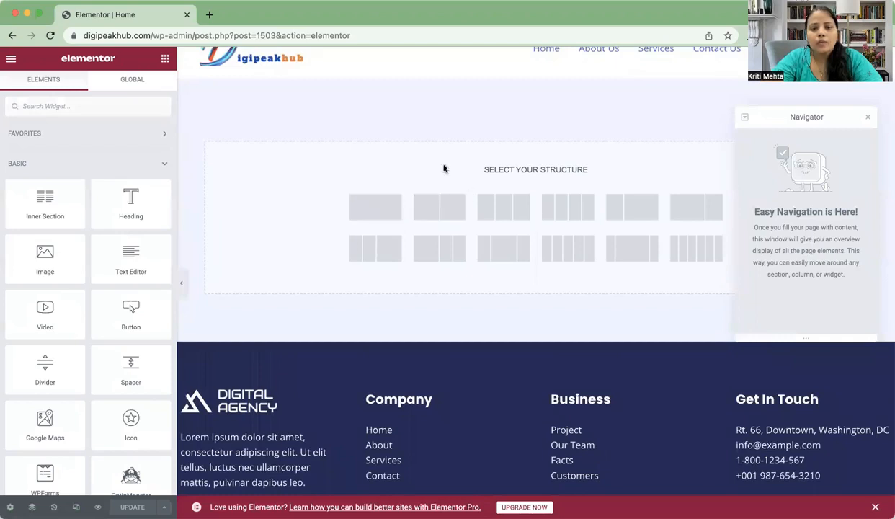
{"action": "left_click", "coordinate": [394, 199]}
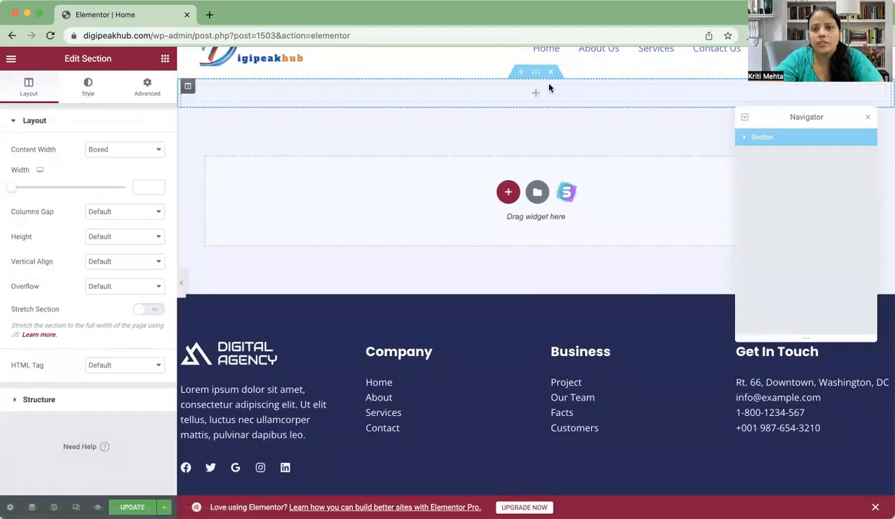
Step: Give the section a Classic background in dark grey-green #404840
{"action": "left_click", "coordinate": [88, 86]}
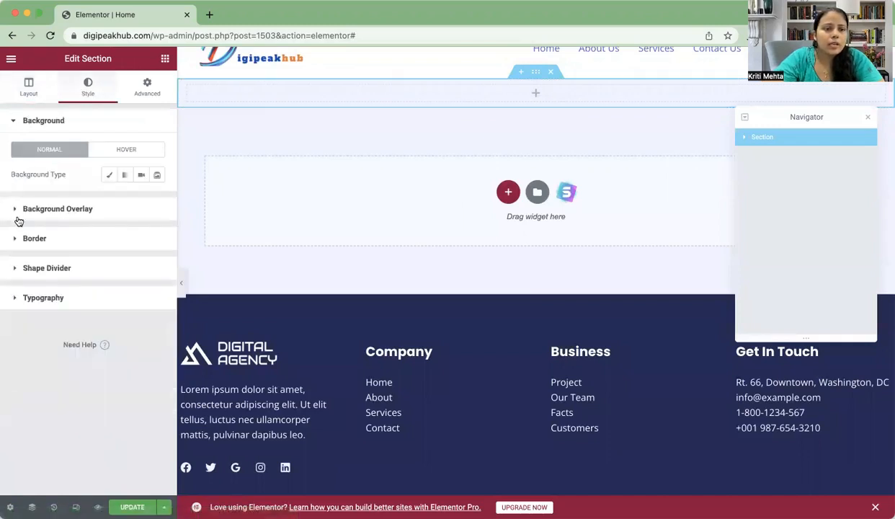
{"action": "left_click", "coordinate": [109, 175]}
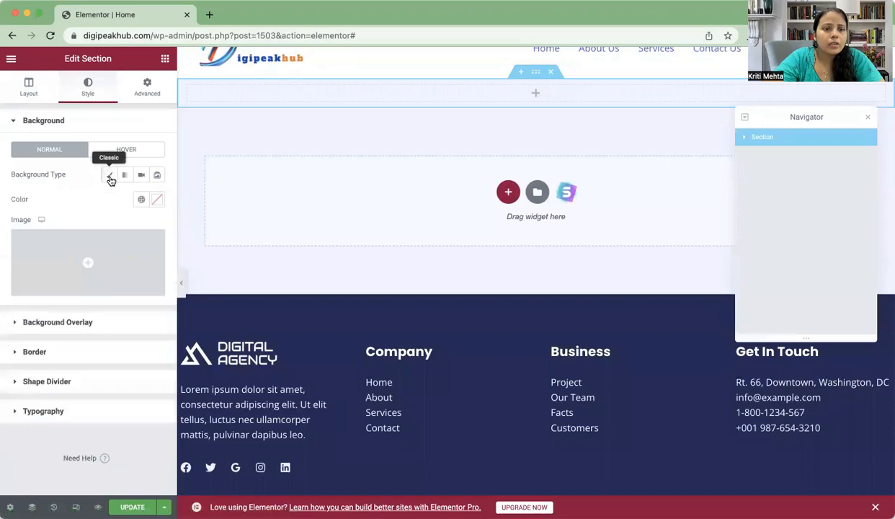
{"action": "left_click", "coordinate": [156, 199]}
{"action": "left_click", "coordinate": [131, 260]}
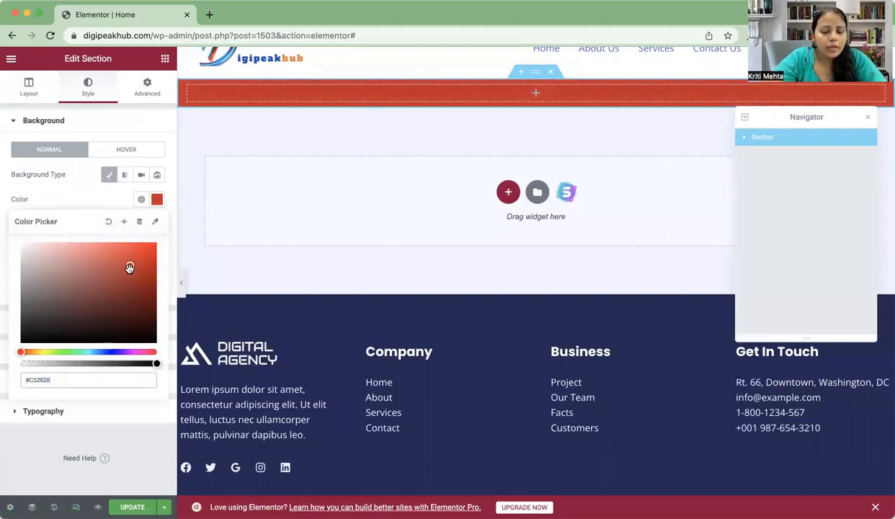
{"action": "left_click_drag", "start_coordinate": [129, 268], "coordinate": [78, 328]}
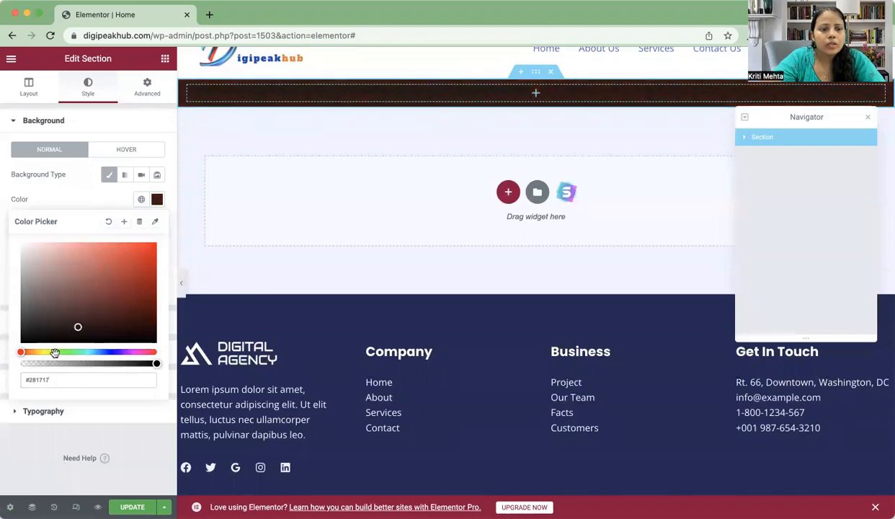
{"action": "left_click", "coordinate": [65, 352]}
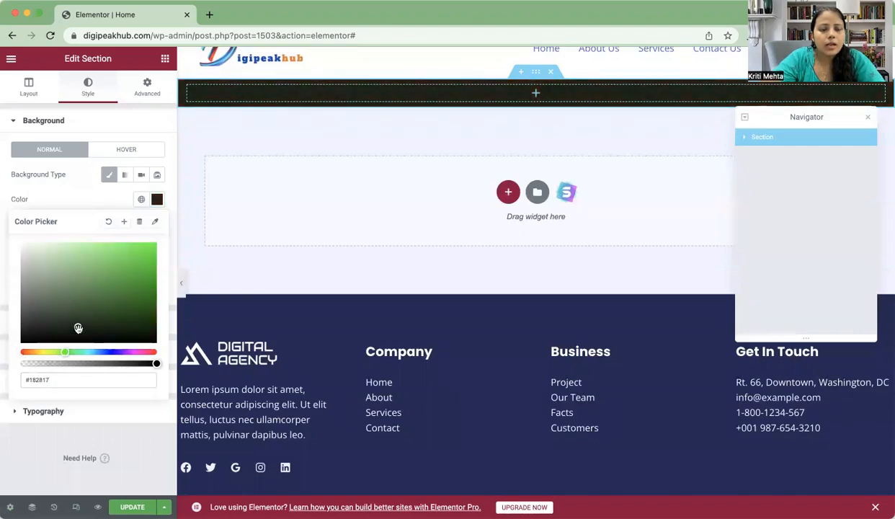
{"action": "mouse_move", "coordinate": [78, 328]}
{"action": "left_mouse_down"}
{"action": "mouse_move", "coordinate": [104, 299]}
{"action": "mouse_move", "coordinate": [77, 310]}
{"action": "left_mouse_up"}
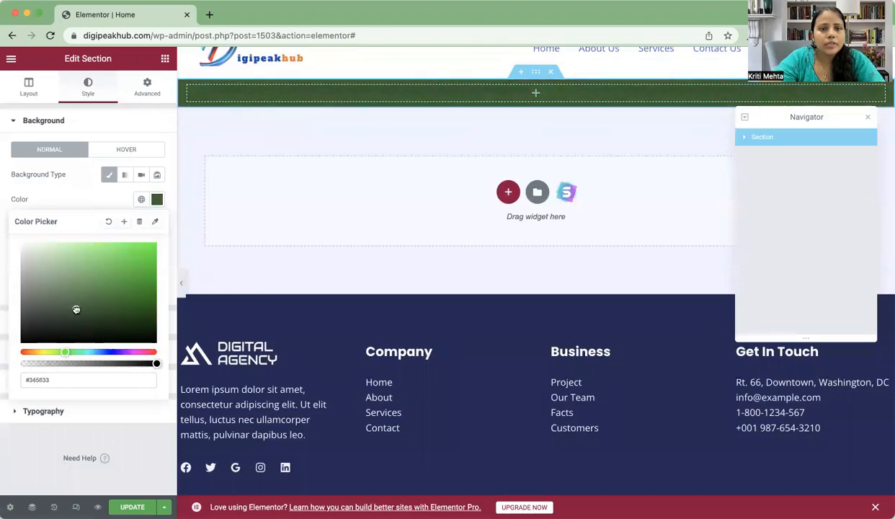
{"action": "left_click", "coordinate": [36, 322]}
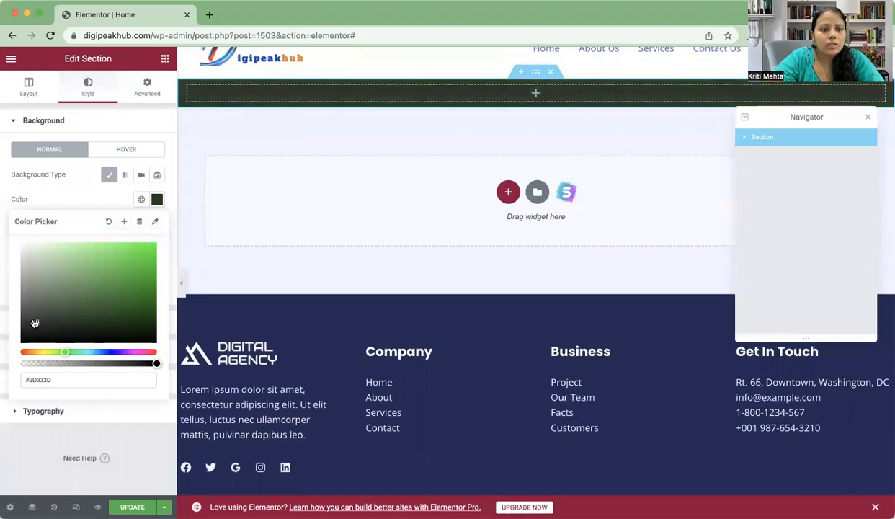
{"action": "mouse_move", "coordinate": [32, 318]}
{"action": "left_mouse_down"}
{"action": "mouse_move", "coordinate": [57, 312]}
{"action": "mouse_move", "coordinate": [36, 315]}
{"action": "left_mouse_up"}
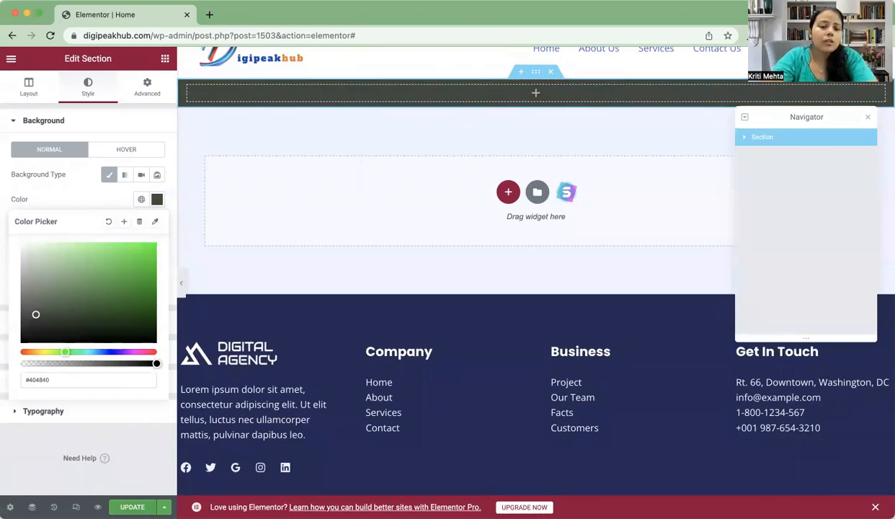
{"action": "left_click", "coordinate": [132, 507]}
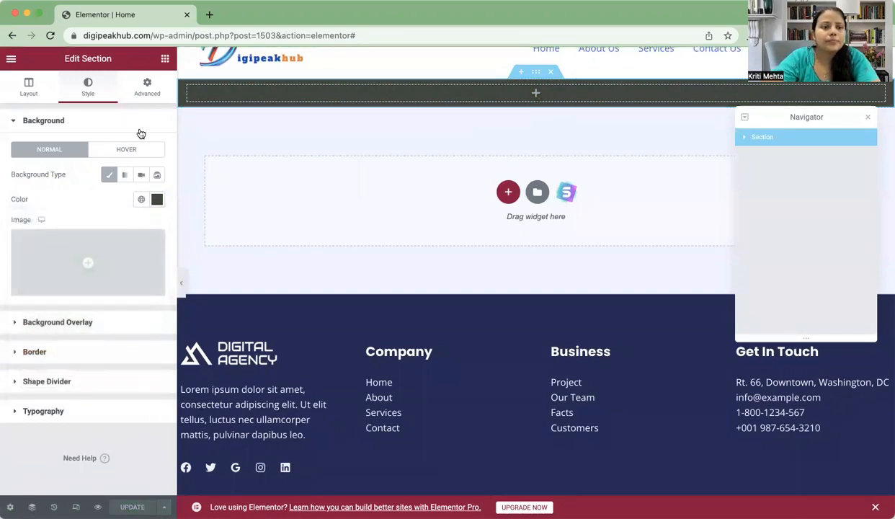
{"action": "left_click", "coordinate": [29, 88]}
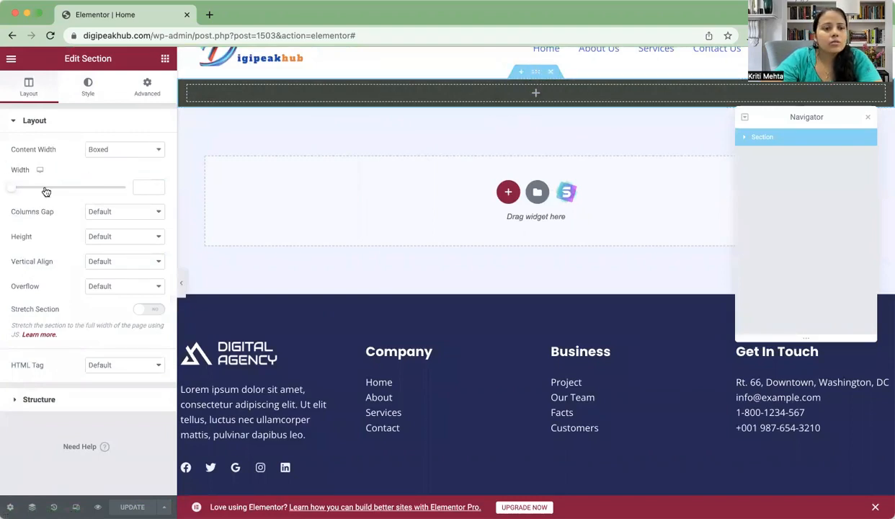
Step: Set the section's Min Height to 484 px, close the Navigator, and save with Update
{"action": "left_click", "coordinate": [143, 239]}
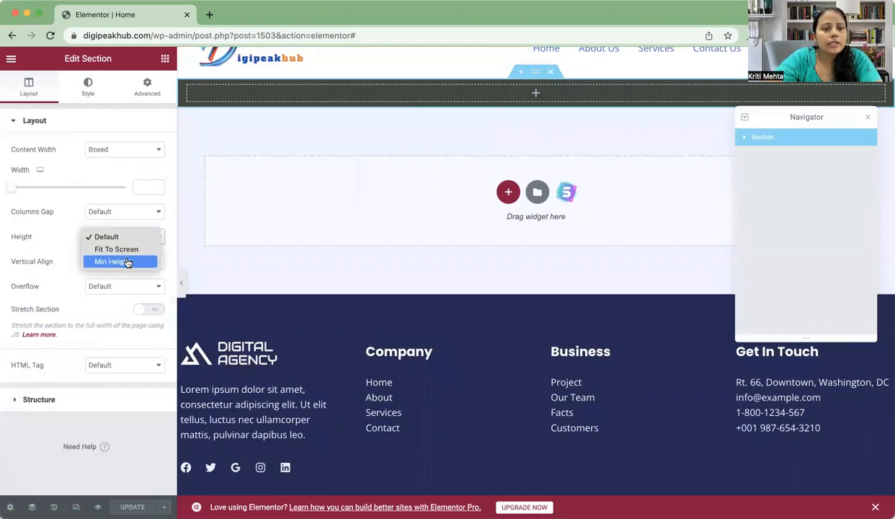
{"action": "left_click", "coordinate": [126, 261]}
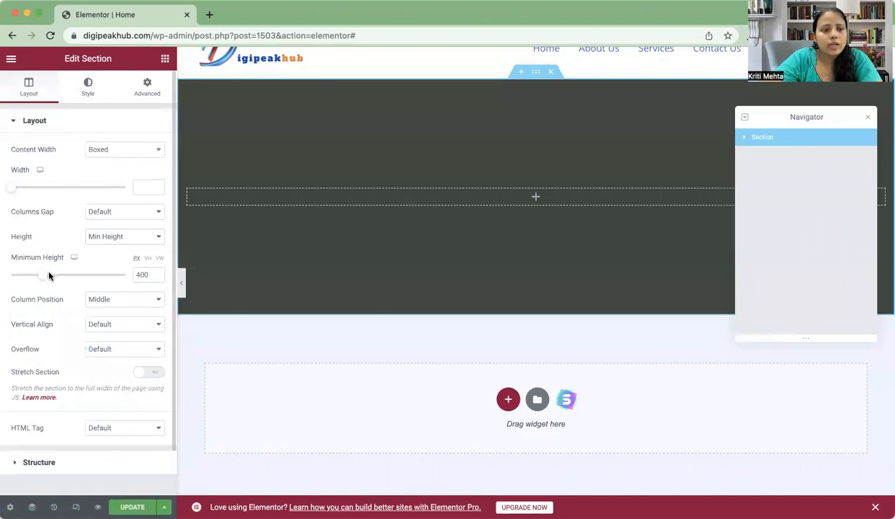
{"action": "mouse_move", "coordinate": [44, 277]}
{"action": "left_mouse_down"}
{"action": "mouse_move", "coordinate": [62, 278]}
{"action": "mouse_move", "coordinate": [44, 278]}
{"action": "left_mouse_up"}
{"action": "scroll", "coordinate": [94, 309], "scroll_direction": "down", "scroll_amount": 2}
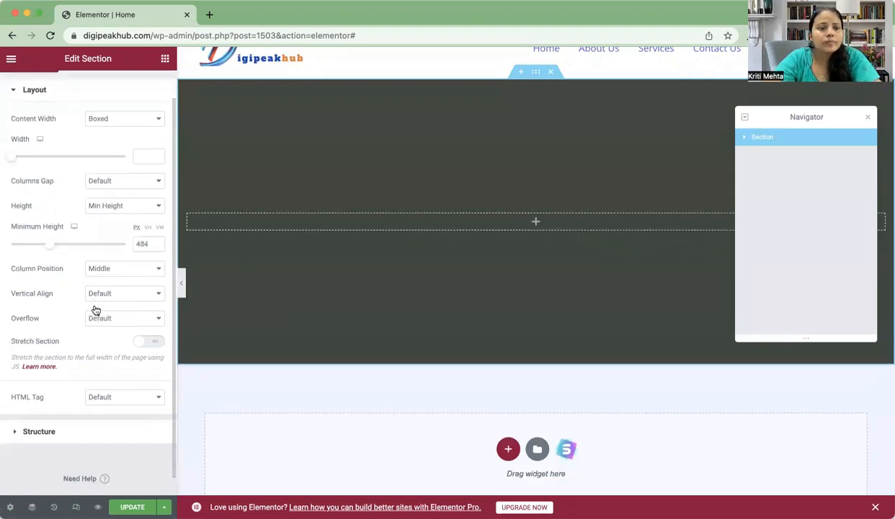
{"action": "scroll", "coordinate": [93, 308], "scroll_direction": "up", "scroll_amount": 2}
{"action": "scroll", "coordinate": [93, 308], "scroll_direction": "down", "scroll_amount": 2}
{"action": "scroll", "coordinate": [94, 308], "scroll_direction": "up", "scroll_amount": 2}
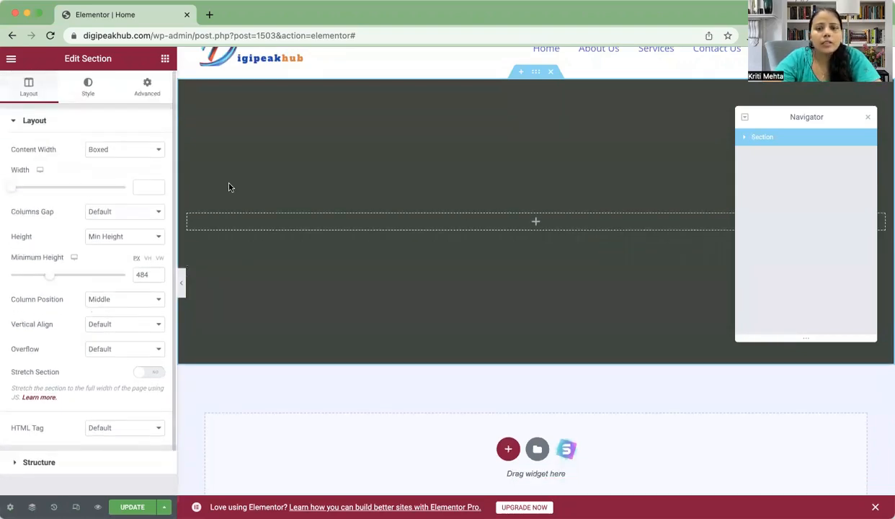
{"action": "left_click", "coordinate": [868, 117]}
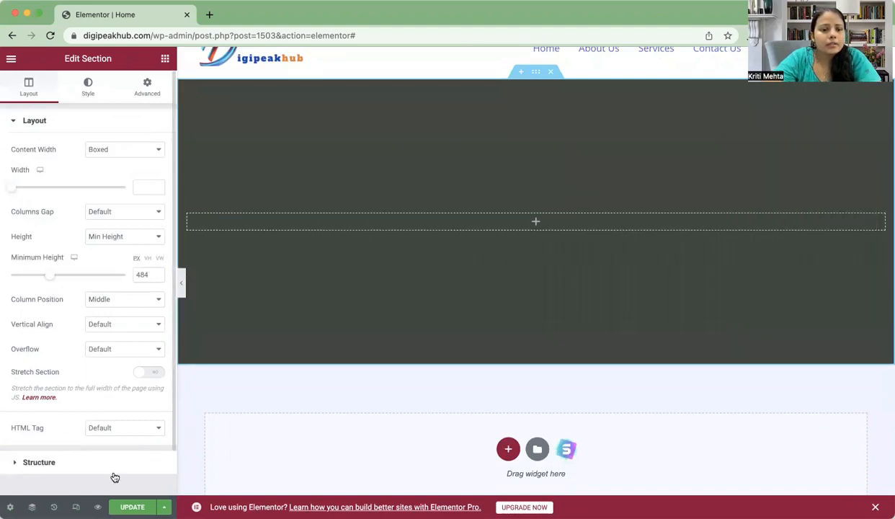
{"action": "left_click", "coordinate": [132, 507]}
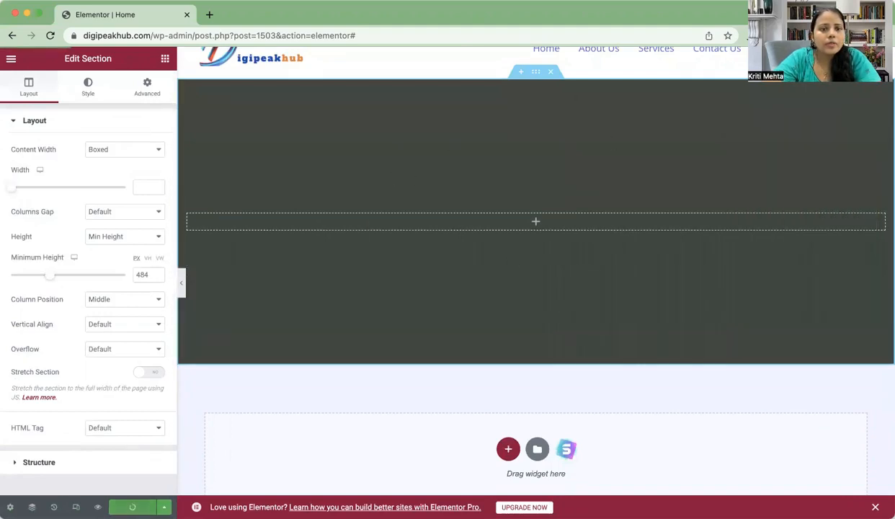
Step: Drag an Image widget into the dark section's column, then return to the widget list
{"action": "left_click", "coordinate": [166, 59]}
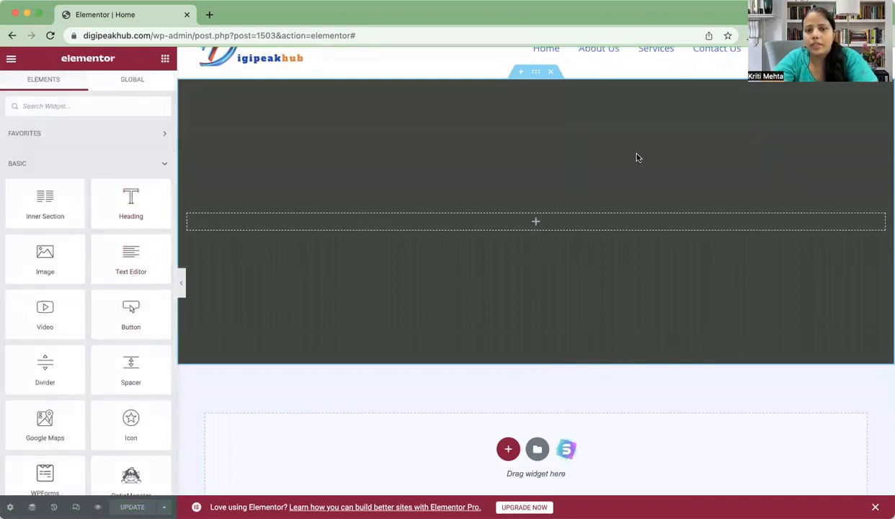
{"action": "scroll", "coordinate": [142, 267], "scroll_direction": "down", "scroll_amount": 1}
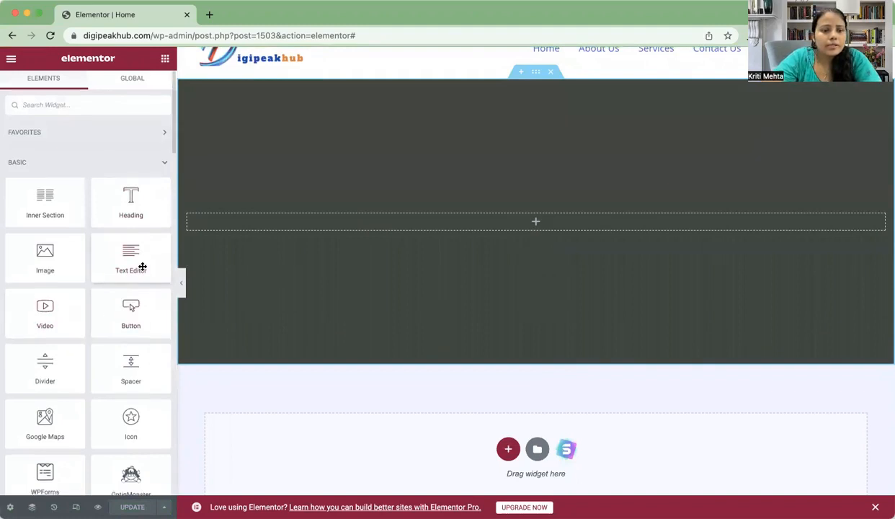
{"action": "scroll", "coordinate": [140, 266], "scroll_direction": "down", "scroll_amount": 5}
{"action": "scroll", "coordinate": [129, 303], "scroll_direction": "up", "scroll_amount": 5}
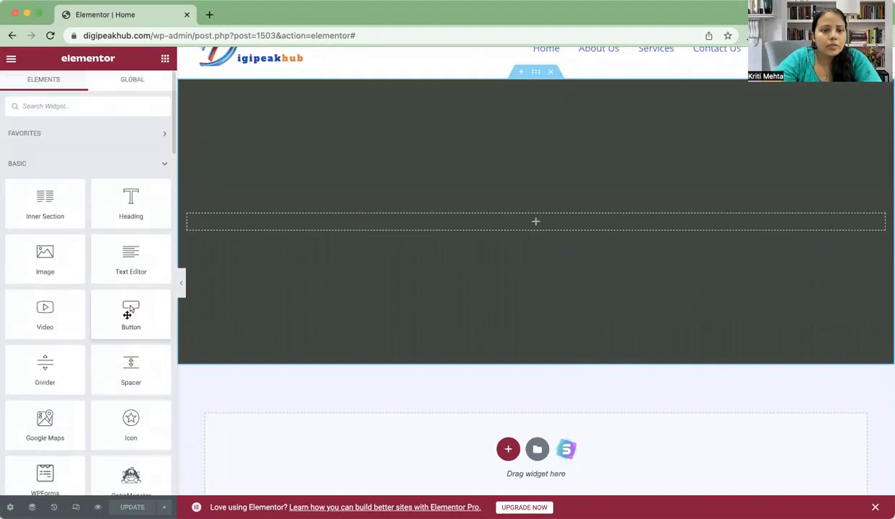
{"action": "scroll", "coordinate": [127, 313], "scroll_direction": "down", "scroll_amount": 4}
{"action": "scroll", "coordinate": [128, 313], "scroll_direction": "up", "scroll_amount": 4}
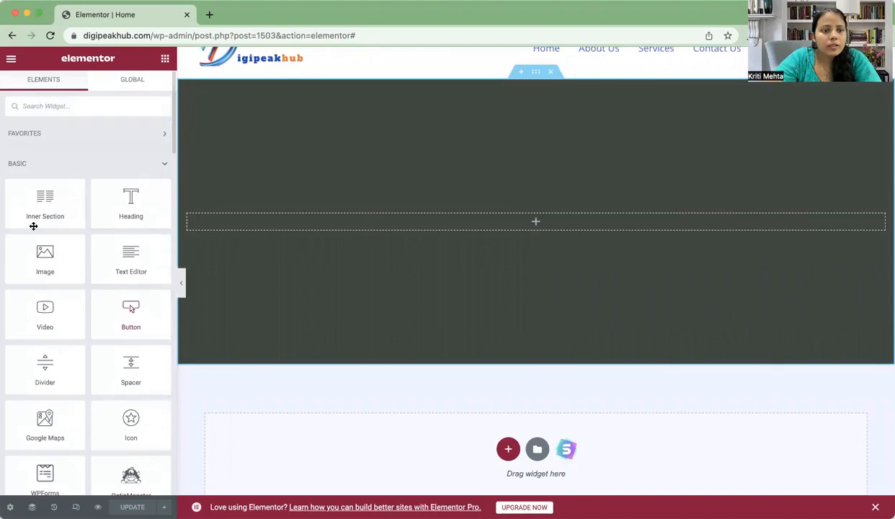
{"action": "right_click", "coordinate": [52, 254]}
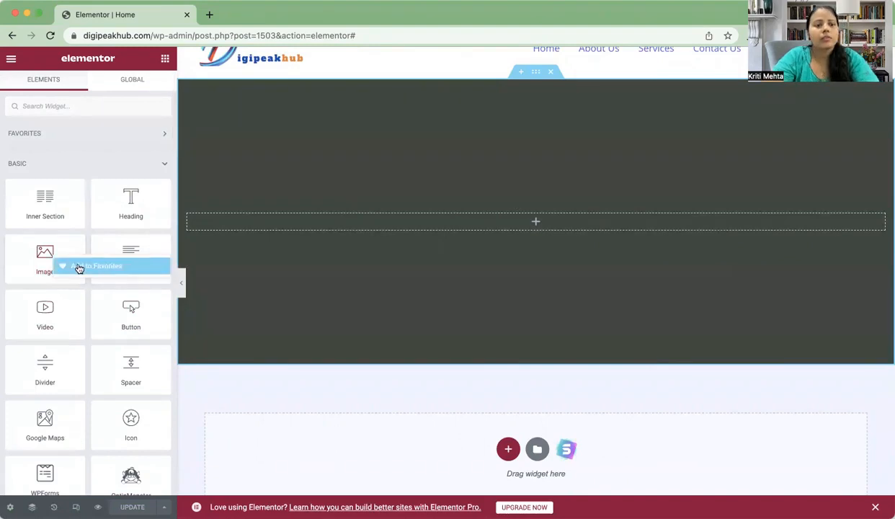
{"action": "left_click_drag", "start_coordinate": [41, 254], "coordinate": [494, 214]}
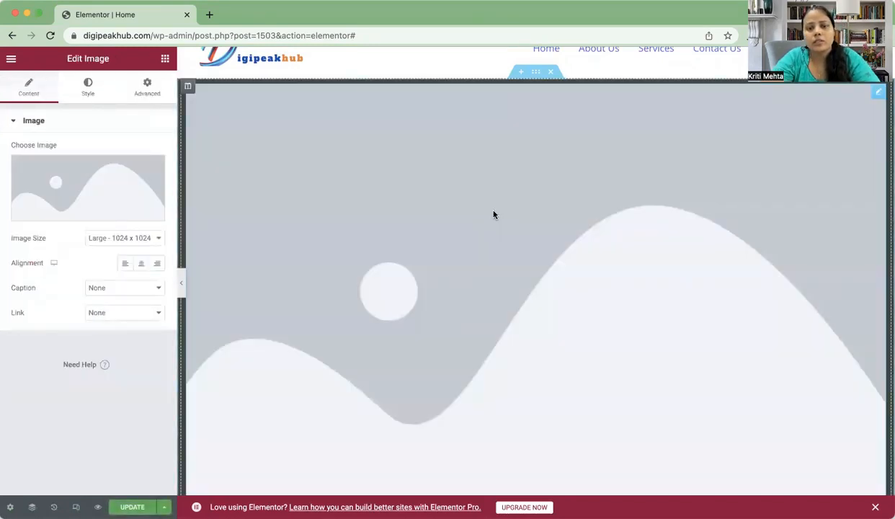
{"action": "scroll", "coordinate": [533, 292], "scroll_direction": "down", "scroll_amount": 5}
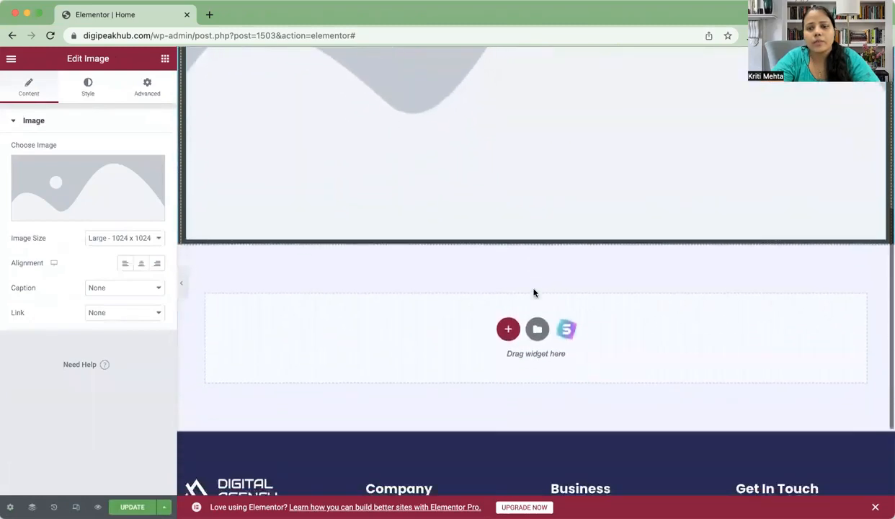
{"action": "scroll", "coordinate": [533, 293], "scroll_direction": "up", "scroll_amount": 6}
{"action": "scroll", "coordinate": [533, 292], "scroll_direction": "down", "scroll_amount": 2}
{"action": "scroll", "coordinate": [533, 292], "scroll_direction": "up", "scroll_amount": 2}
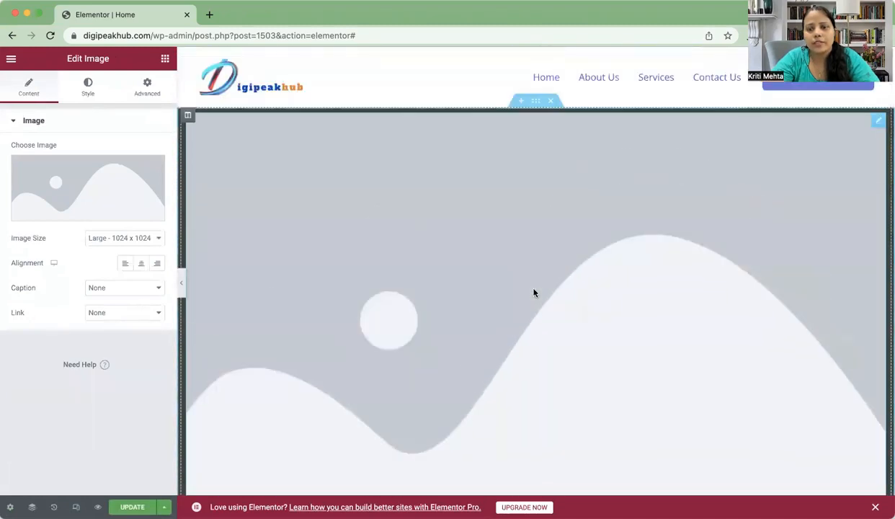
{"action": "scroll", "coordinate": [534, 292], "scroll_direction": "down", "scroll_amount": 2}
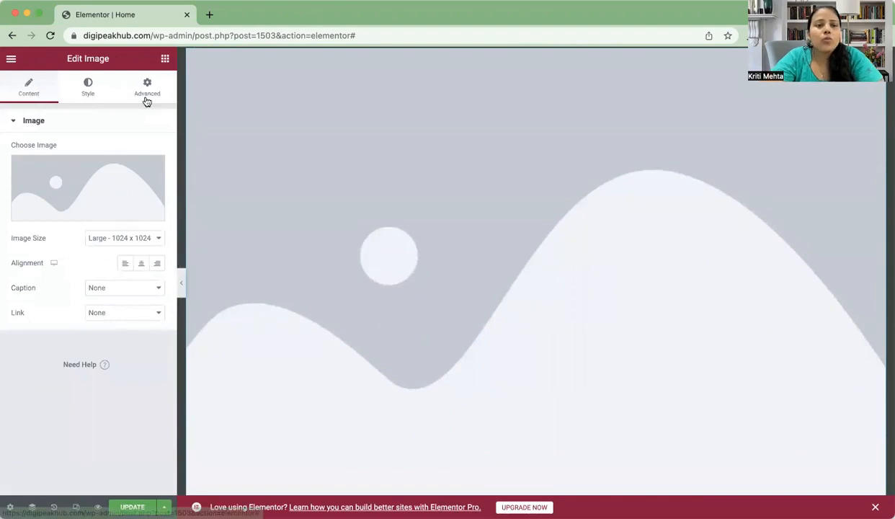
{"action": "left_click", "coordinate": [164, 60]}
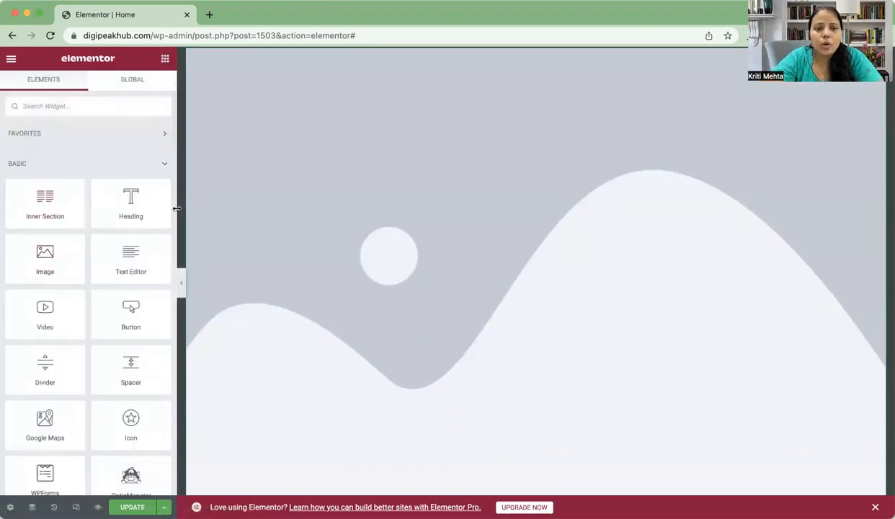
{"action": "scroll", "coordinate": [549, 260], "scroll_direction": "down", "scroll_amount": 6}
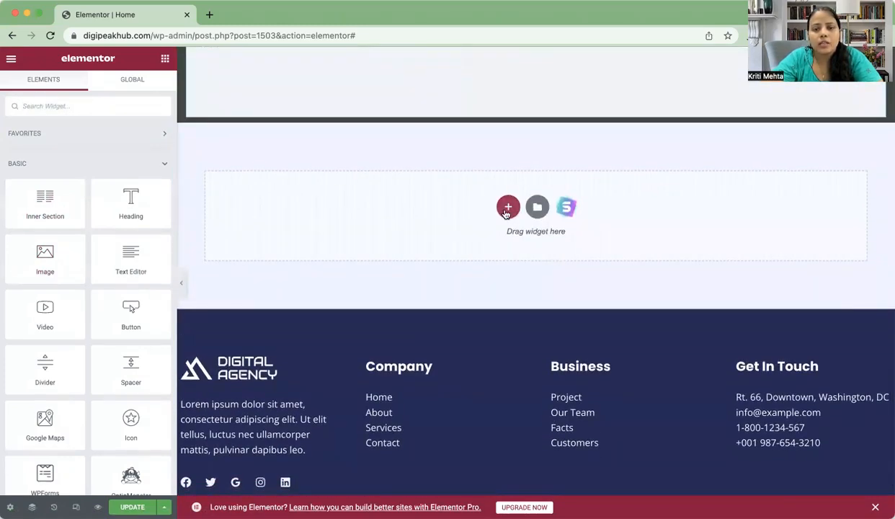
Step: Add a two-column section below and place a Text Editor widget in its left column
{"action": "left_click", "coordinate": [508, 209]}
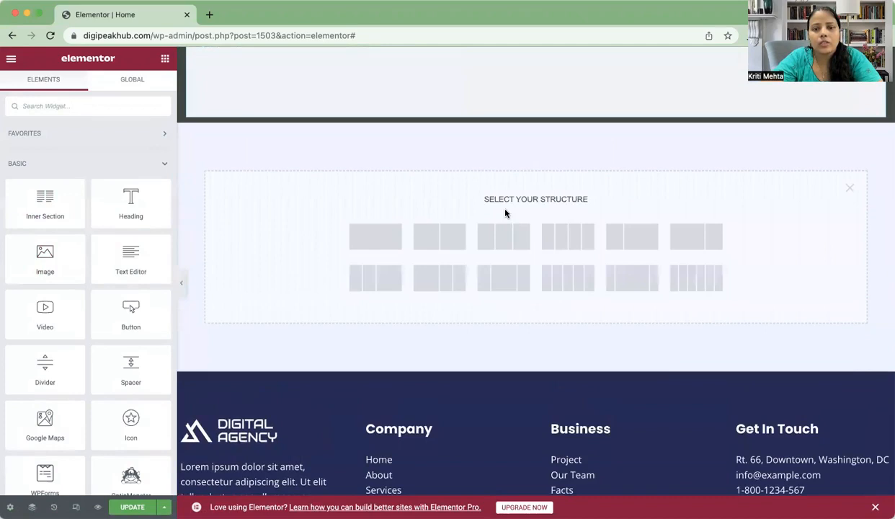
{"action": "left_click", "coordinate": [443, 238]}
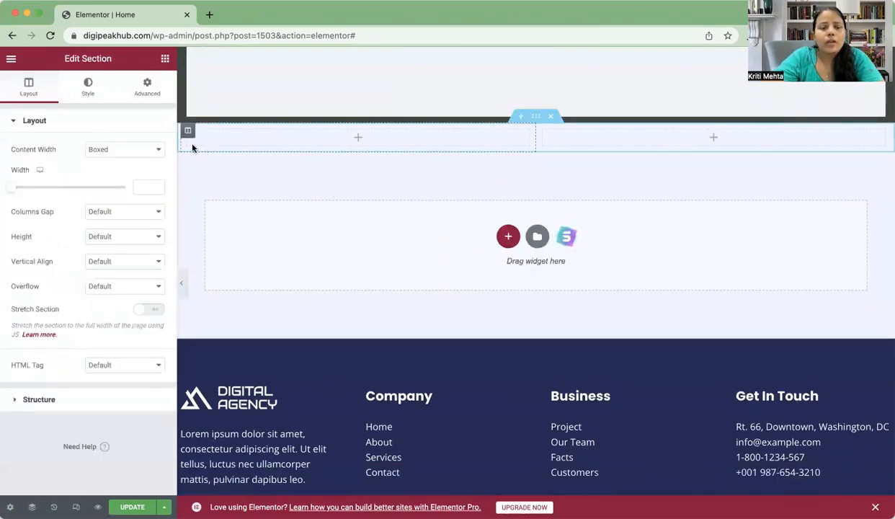
{"action": "left_click", "coordinate": [165, 59]}
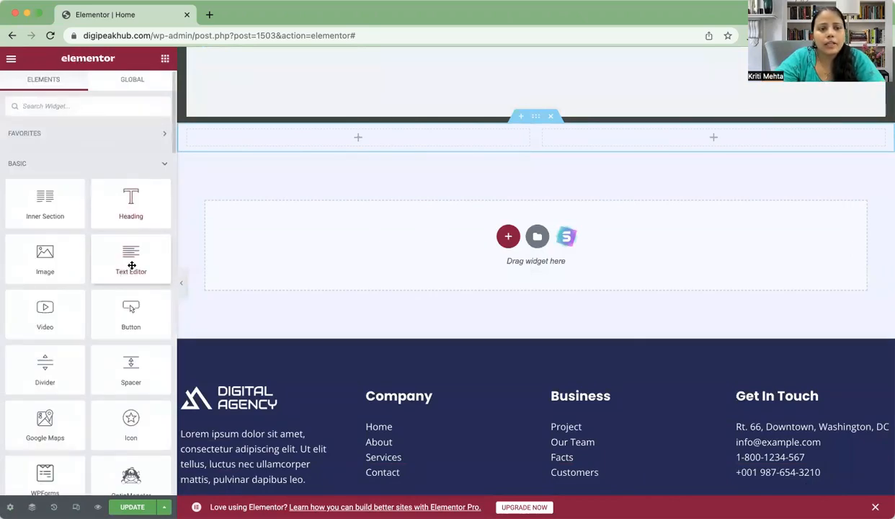
{"action": "right_click", "coordinate": [131, 267]}
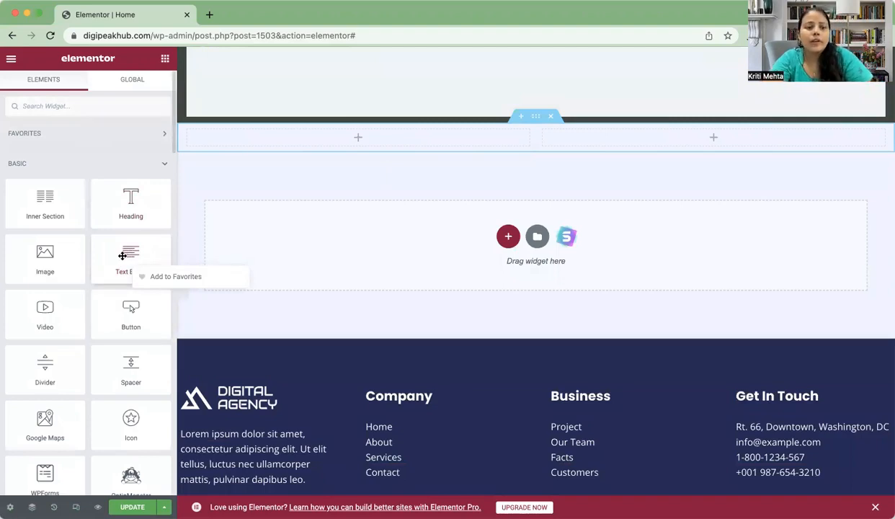
{"action": "left_click_drag", "start_coordinate": [301, 149], "coordinate": [334, 143]}
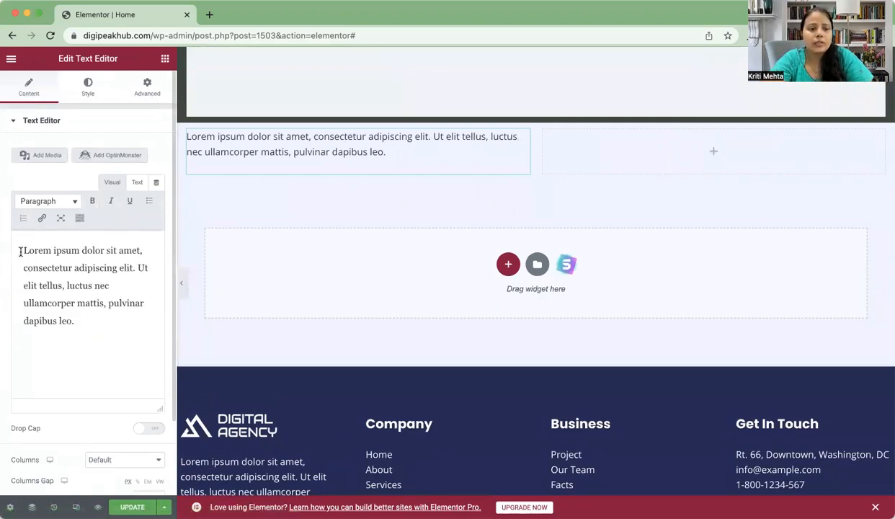
Step: Replace the Lorem ipsum sample with 'we are best digital marketing agency in bangalore providing services of website designing'
{"action": "left_click_drag", "start_coordinate": [24, 248], "coordinate": [94, 315]}
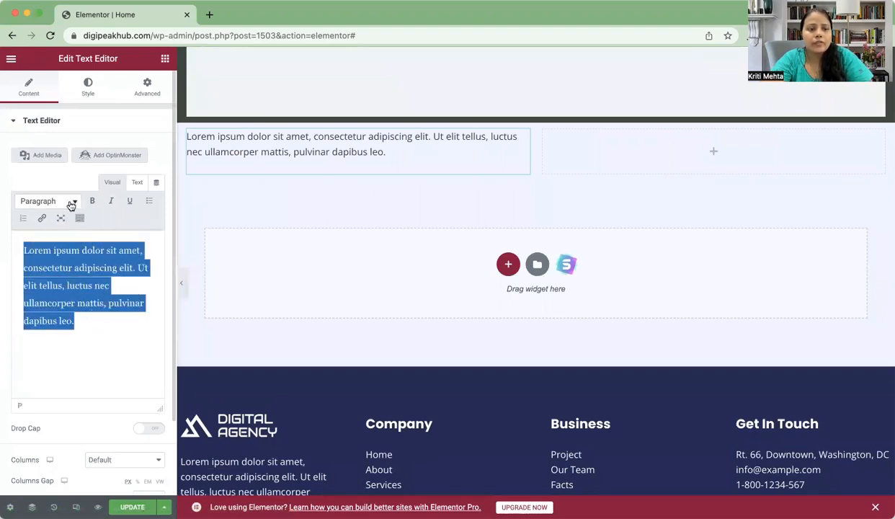
{"action": "key", "text": "BackSpace"}
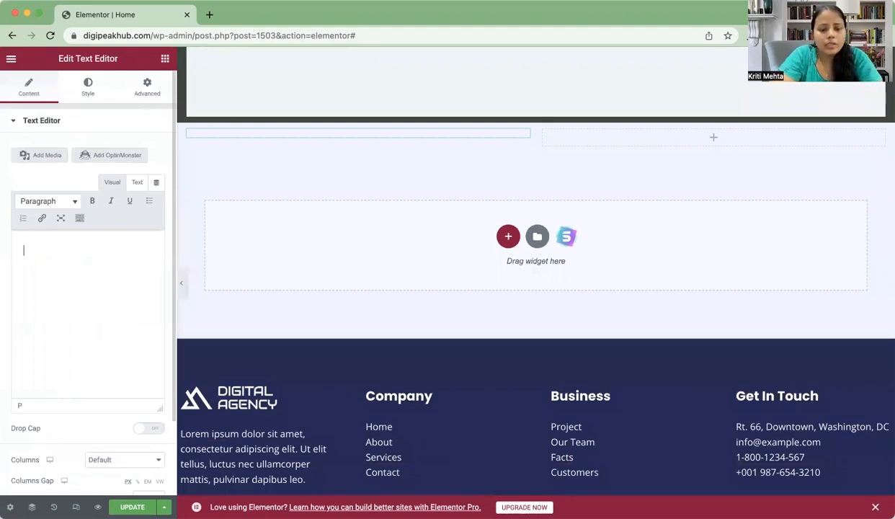
{"action": "type", "text": "we "}
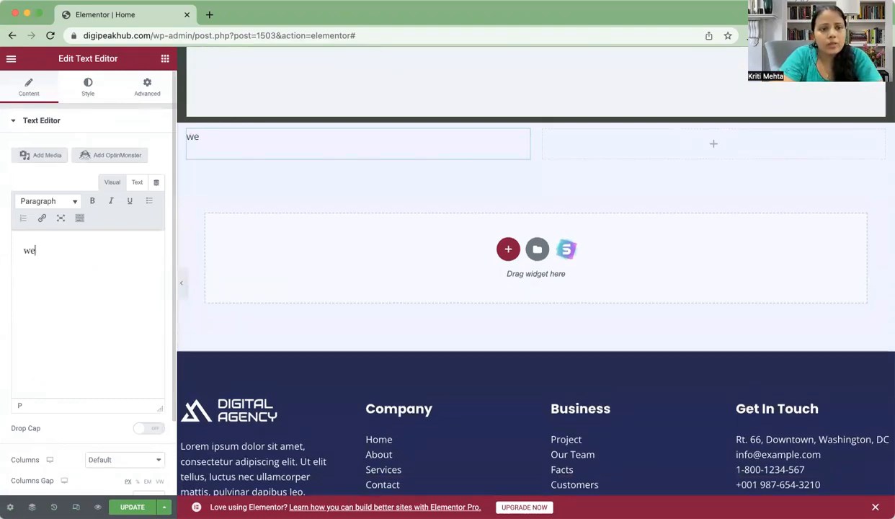
{"action": "type", "text": "are"}
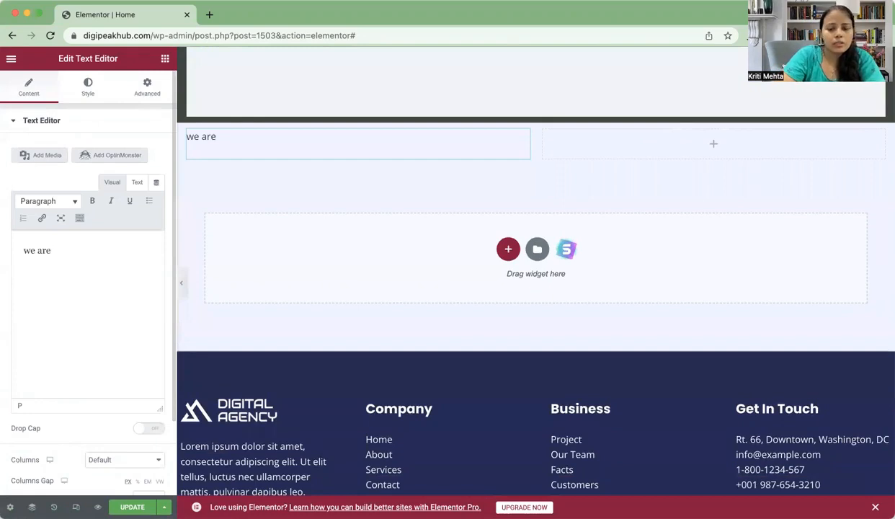
{"action": "type", "text": " best d"}
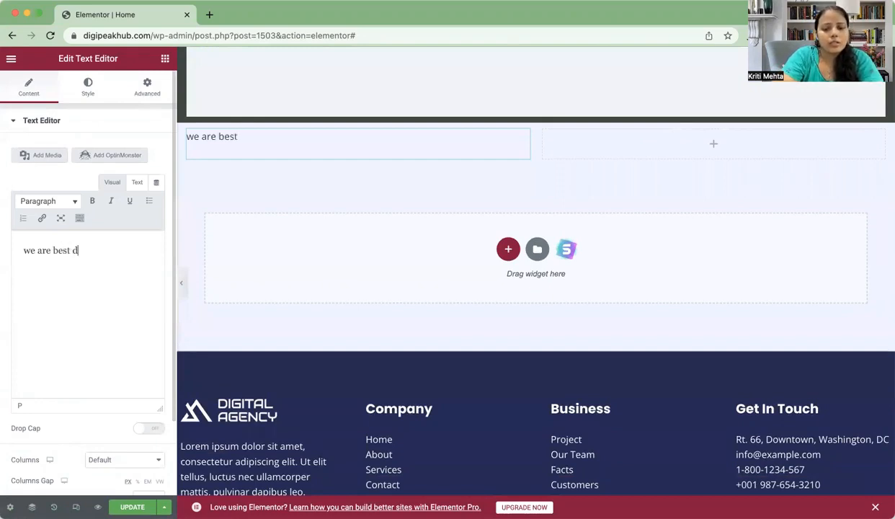
{"action": "type", "text": "igital"}
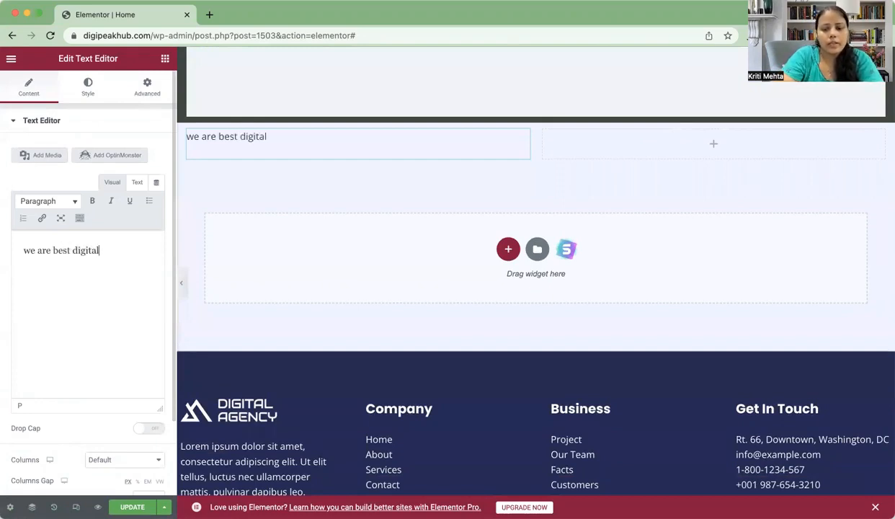
{"action": "type", "text": " market"}
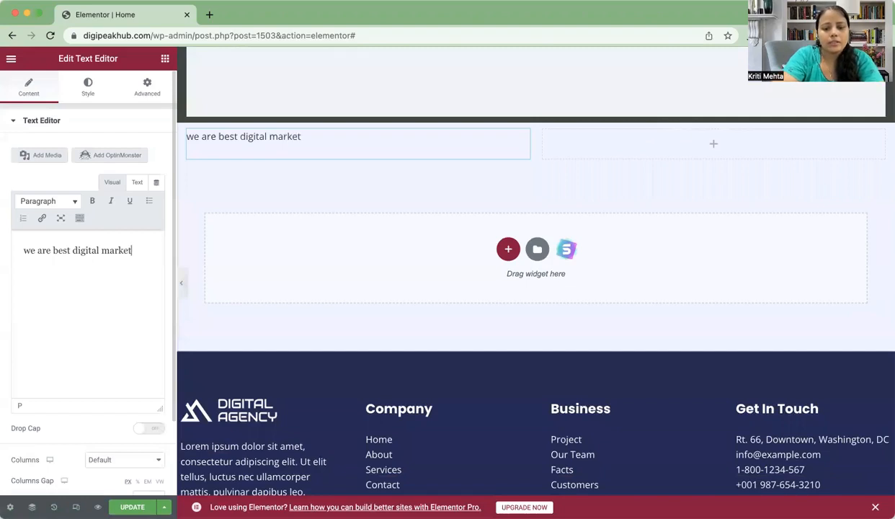
{"action": "type", "text": "ing age"}
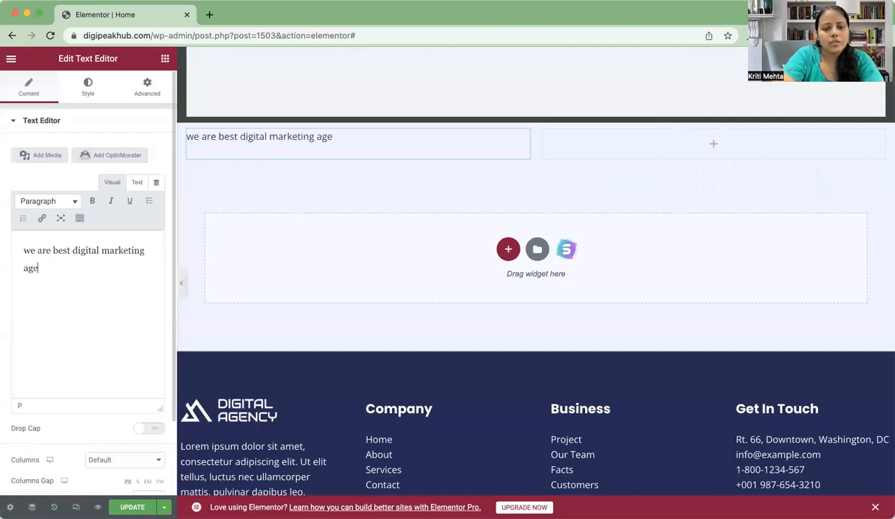
{"action": "type", "text": "ncy"}
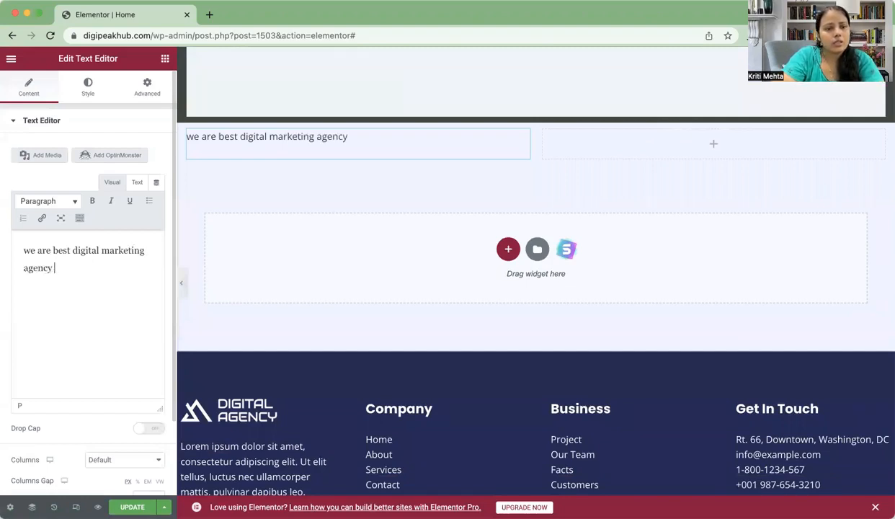
{"action": "type", "text": " in banga"}
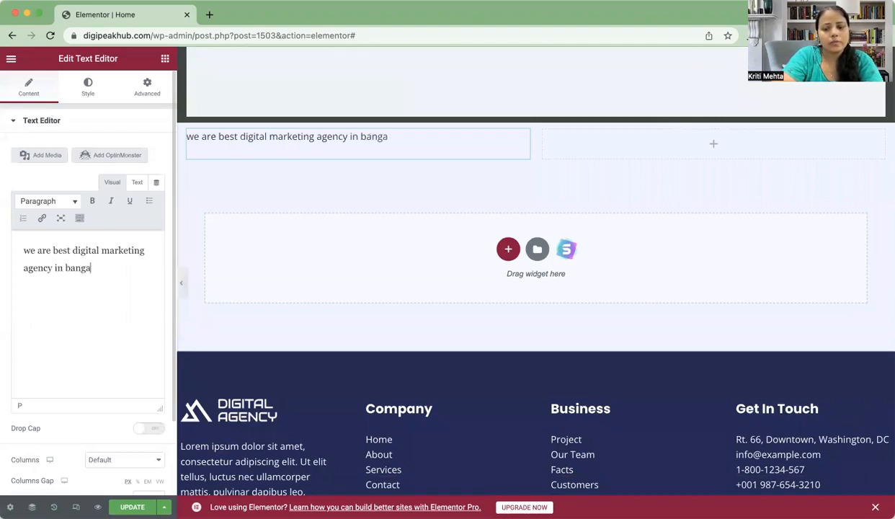
{"action": "type", "text": "lore"}
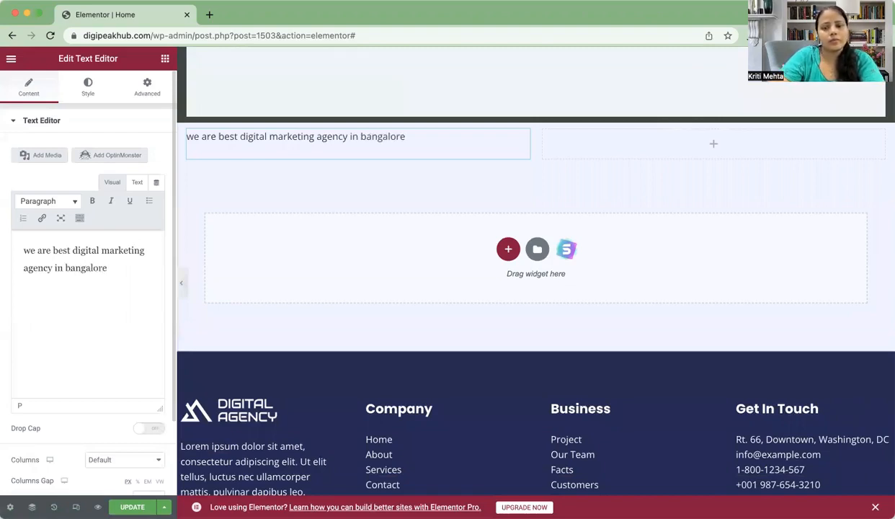
{"action": "type", "text": " pro"}
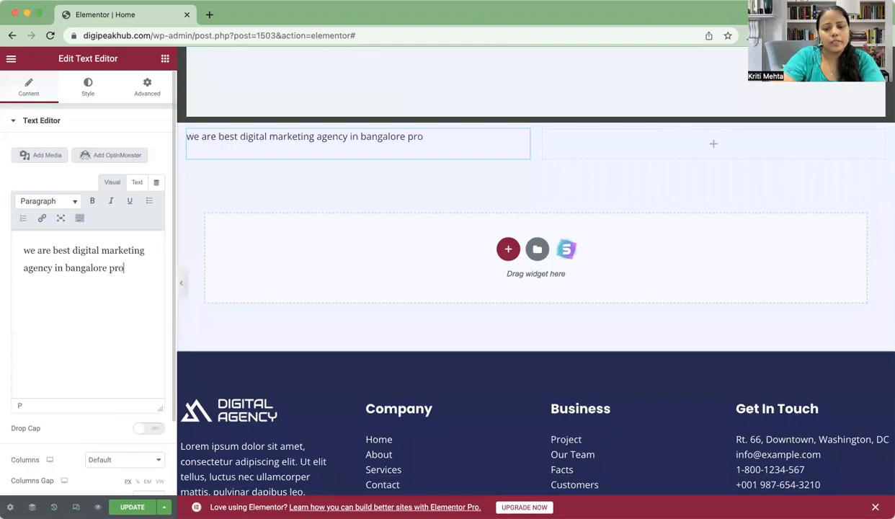
{"action": "type", "text": "viding"}
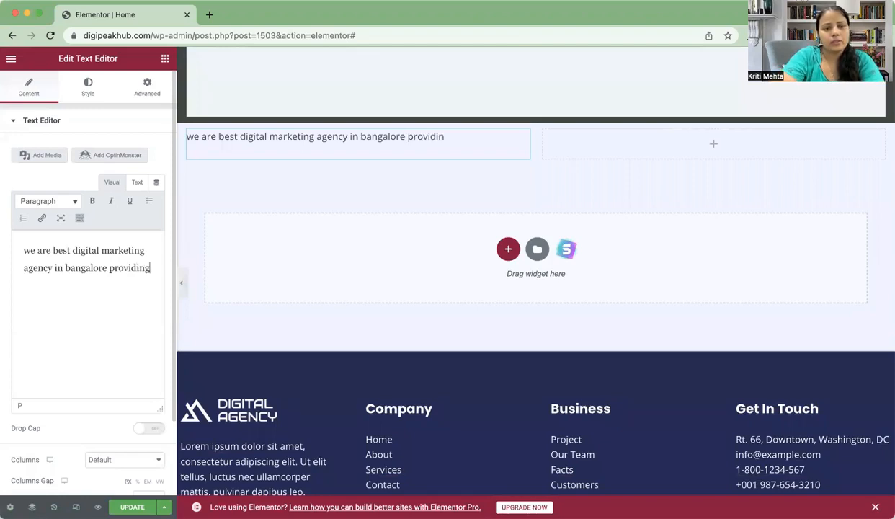
{"action": "type", "text": " serv"}
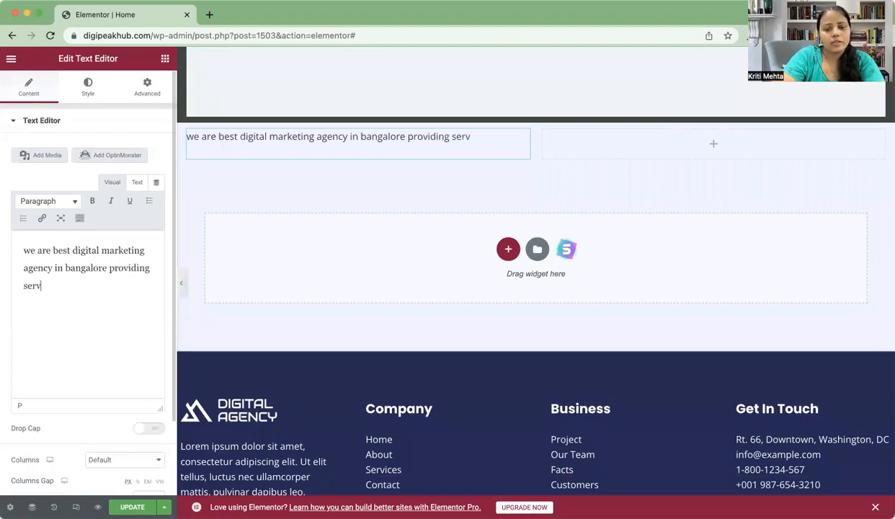
{"action": "type", "text": "ices"}
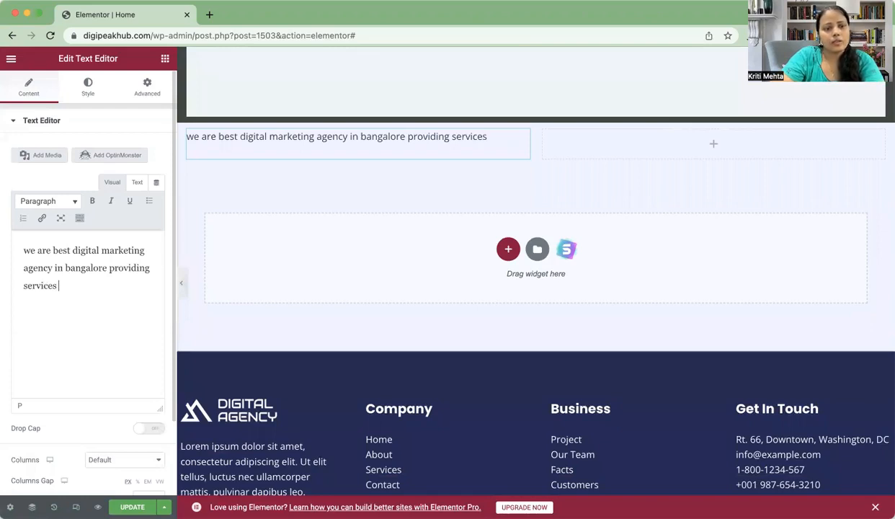
{"action": "type", "text": " of we"}
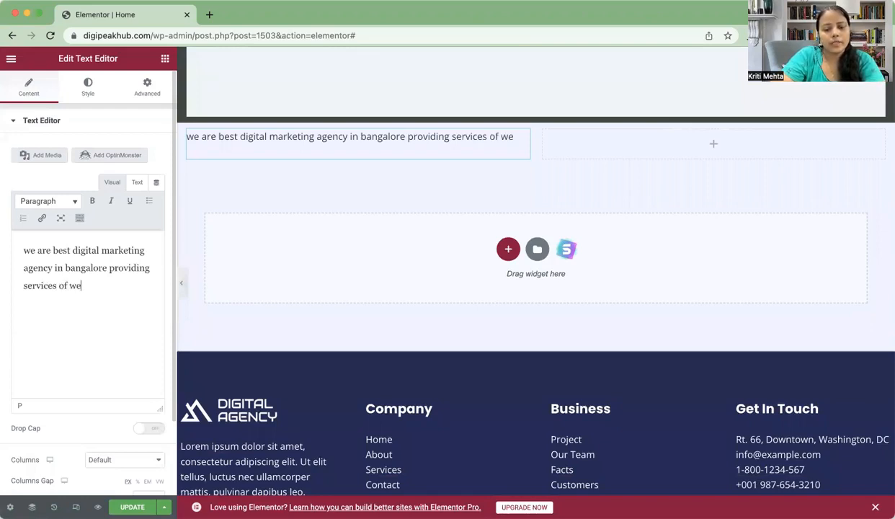
{"action": "type", "text": "bsite"}
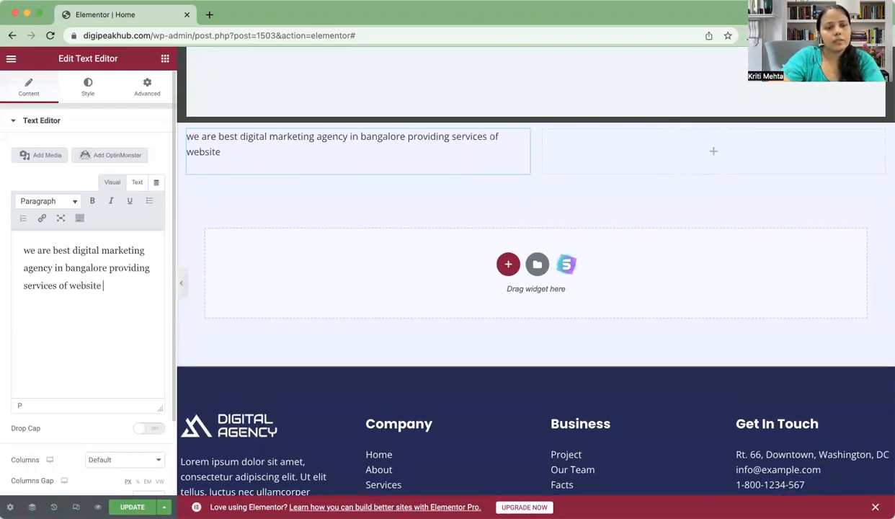
{"action": "type", "text": " desi"}
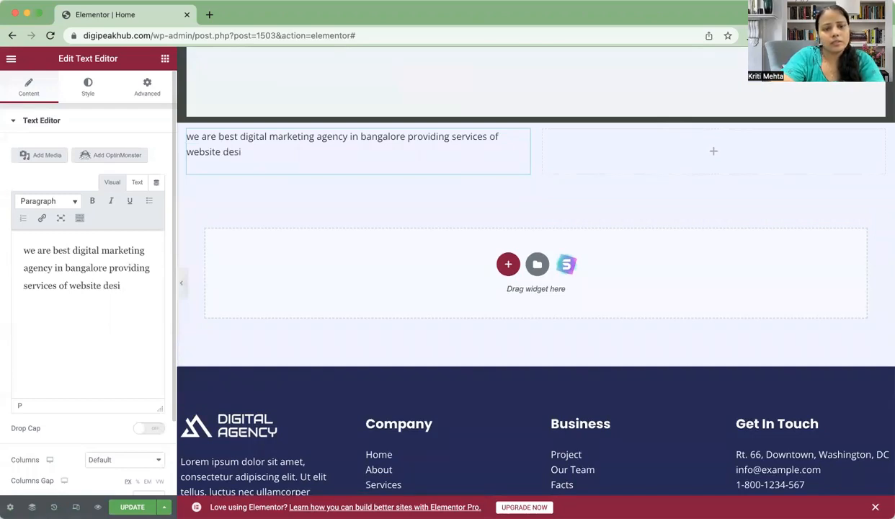
{"action": "type", "text": "gnin"}
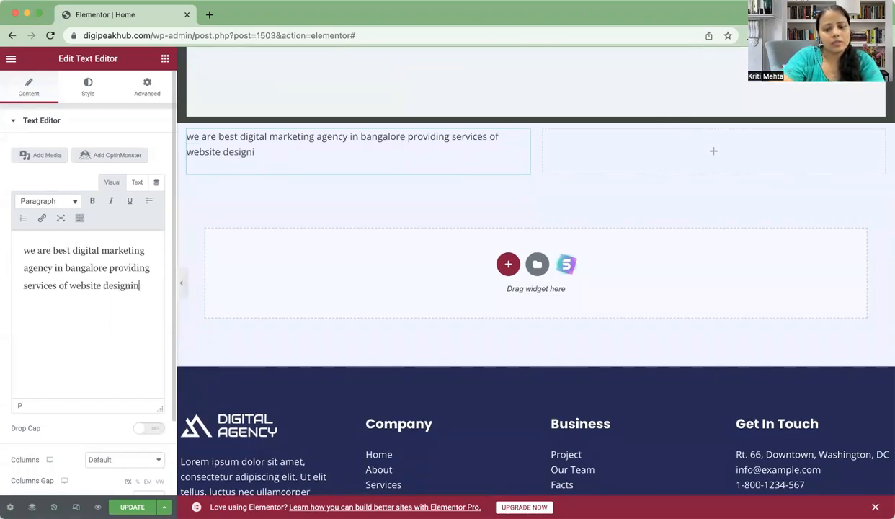
{"action": "type", "text": "g."}
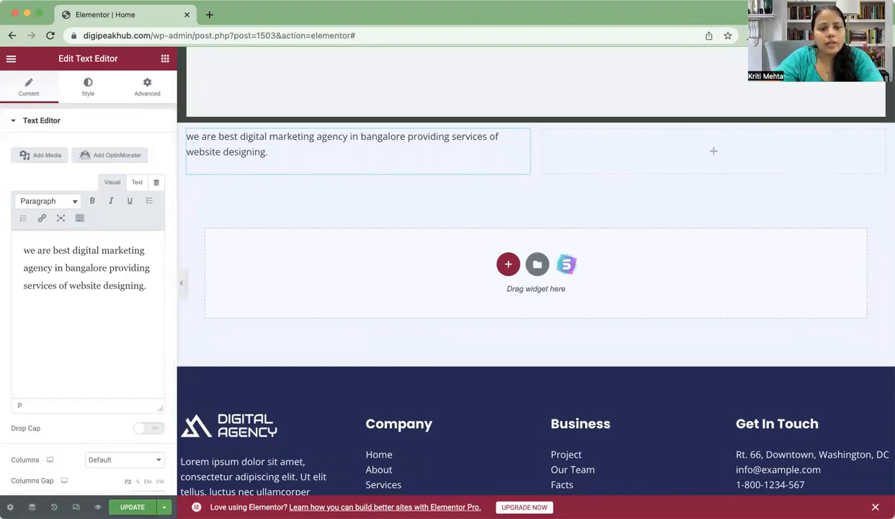
Step: Save the page, then check the tagline's block format list, keeping Paragraph
{"action": "left_click", "coordinate": [133, 508]}
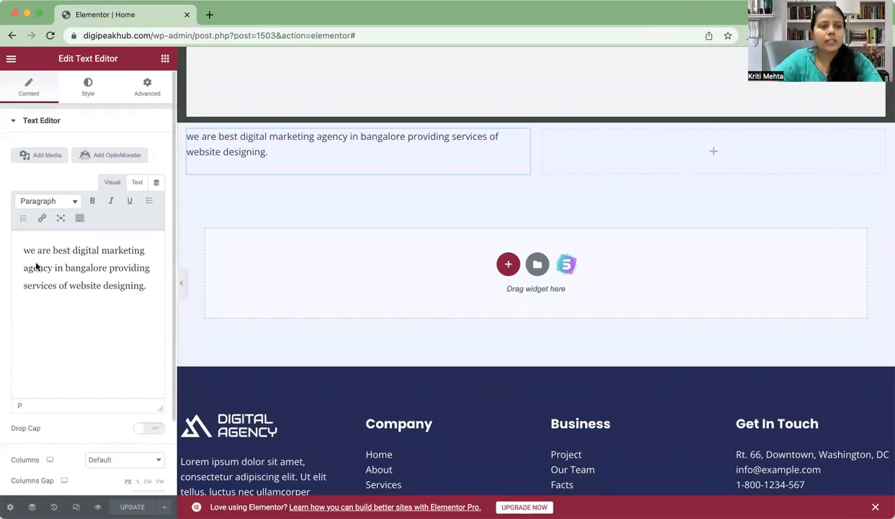
{"action": "left_click_drag", "start_coordinate": [18, 247], "coordinate": [81, 299]}
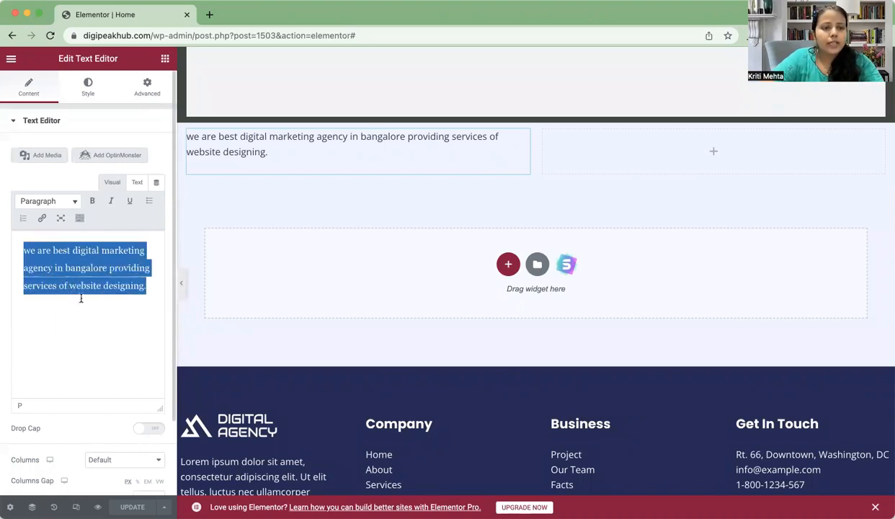
{"action": "left_click", "coordinate": [109, 322]}
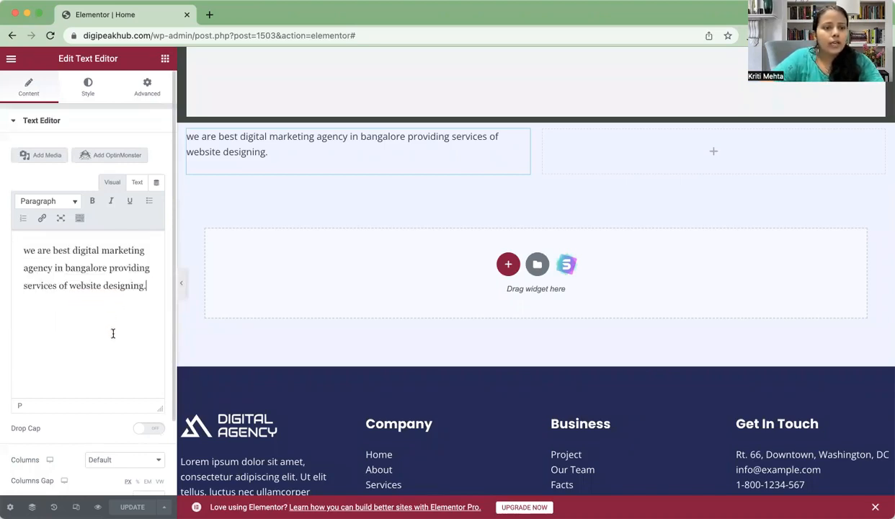
{"action": "left_click", "coordinate": [69, 204]}
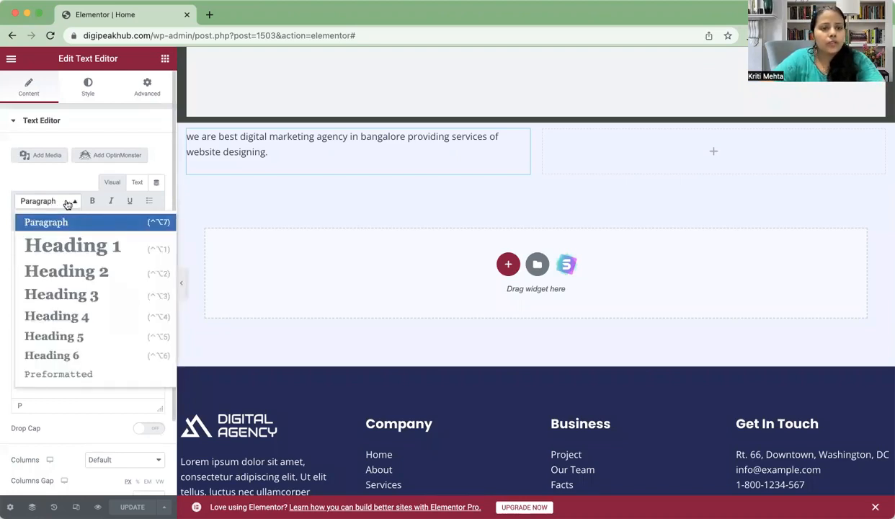
{"action": "left_click", "coordinate": [70, 411]}
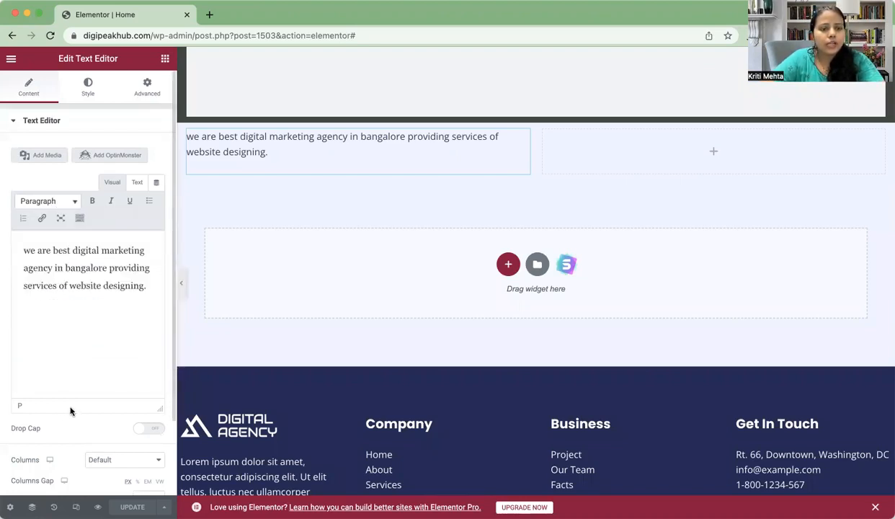
Step: Try Bold, Italic and Underline on the tagline, turning each back off
{"action": "left_click", "coordinate": [92, 203]}
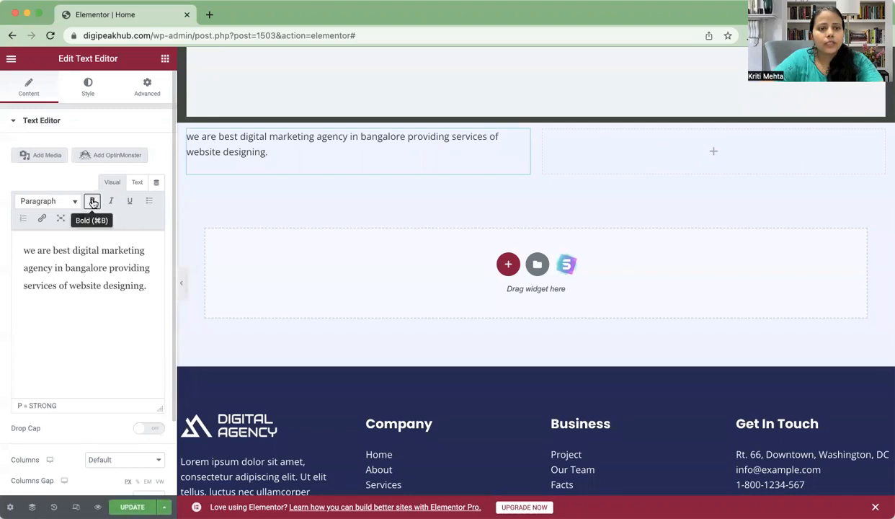
{"action": "left_click", "coordinate": [93, 203]}
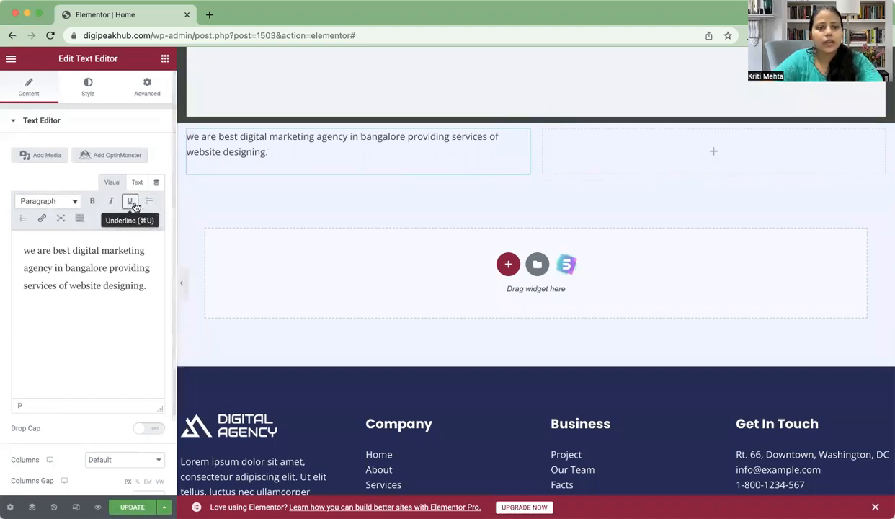
{"action": "left_click", "coordinate": [113, 202]}
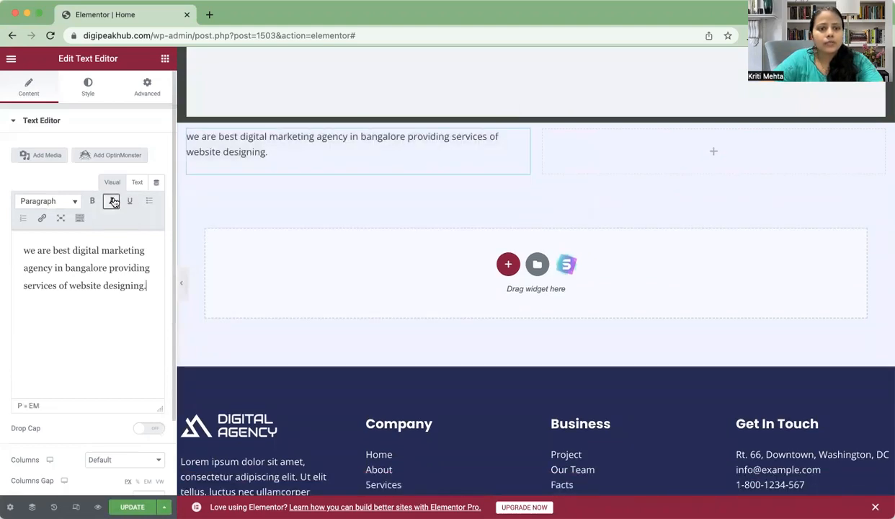
{"action": "left_click", "coordinate": [130, 202]}
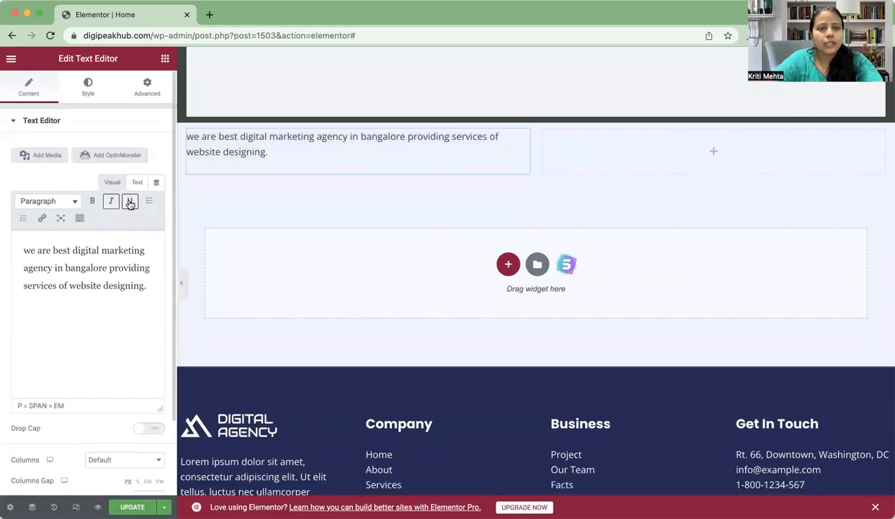
{"action": "left_click", "coordinate": [130, 203]}
{"action": "left_click", "coordinate": [108, 202]}
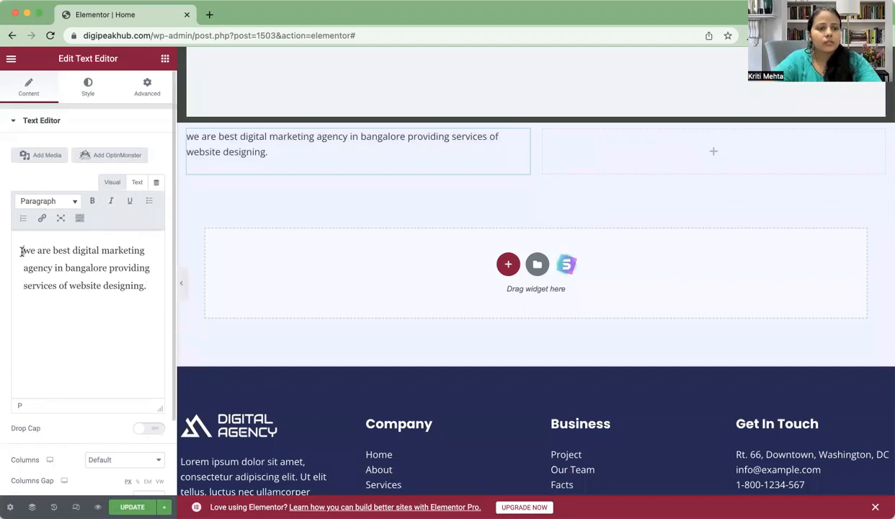
Step: Bold the entire tagline, then remove bold from the word 'in'
{"action": "left_click_drag", "start_coordinate": [21, 250], "coordinate": [108, 296]}
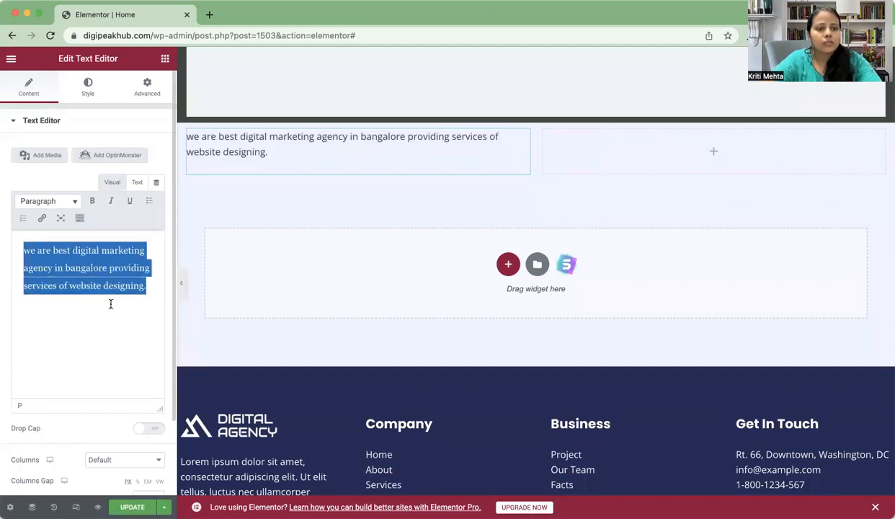
{"action": "left_click", "coordinate": [91, 202]}
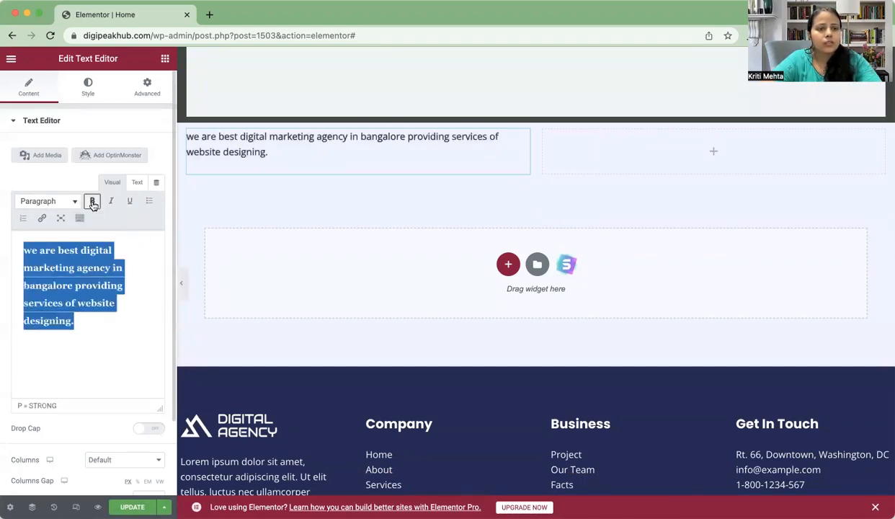
{"action": "left_click", "coordinate": [141, 263]}
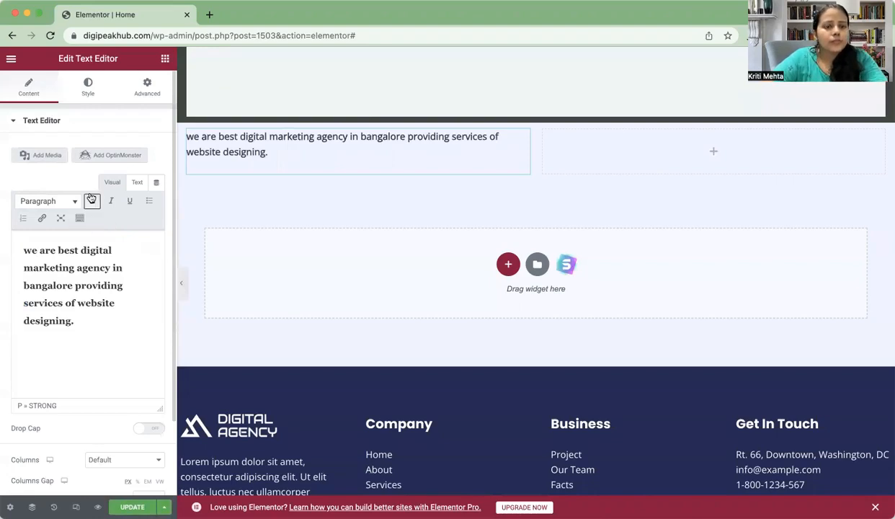
{"action": "left_click", "coordinate": [91, 201]}
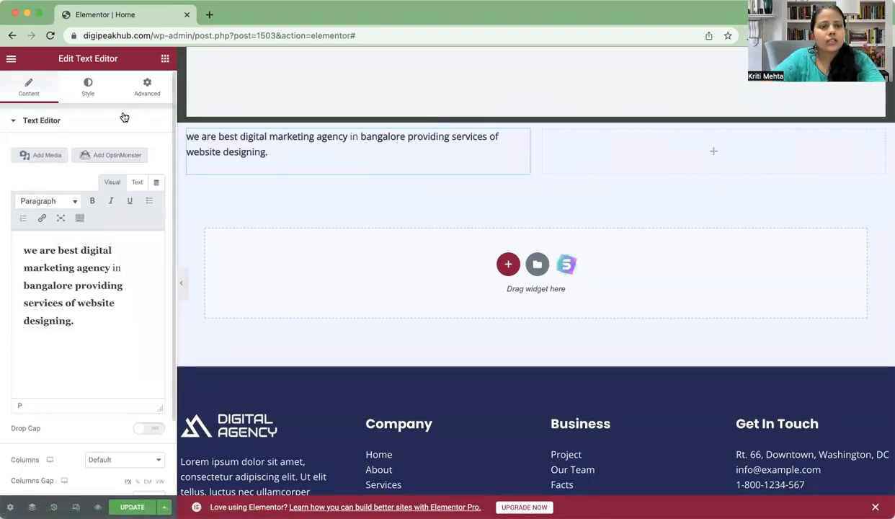
{"action": "left_click", "coordinate": [97, 91]}
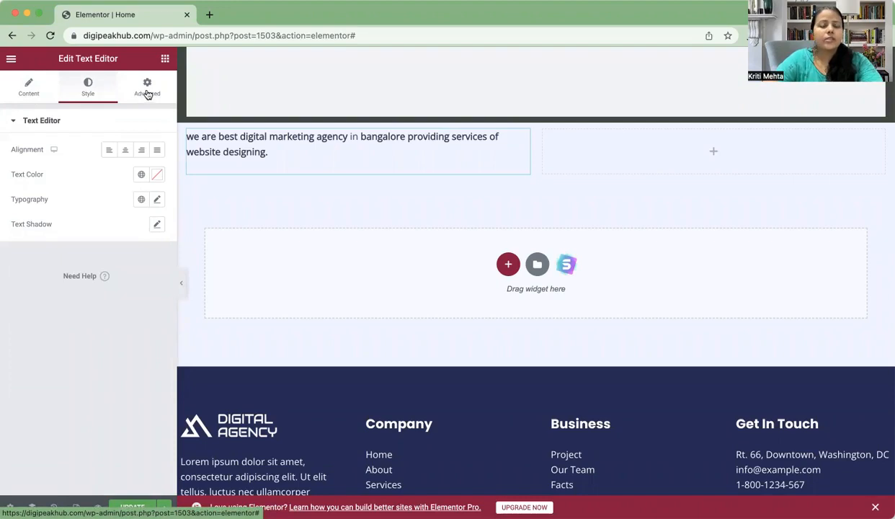
Step: Set the tagline's Typography font size to 22 px
{"action": "left_click", "coordinate": [26, 88]}
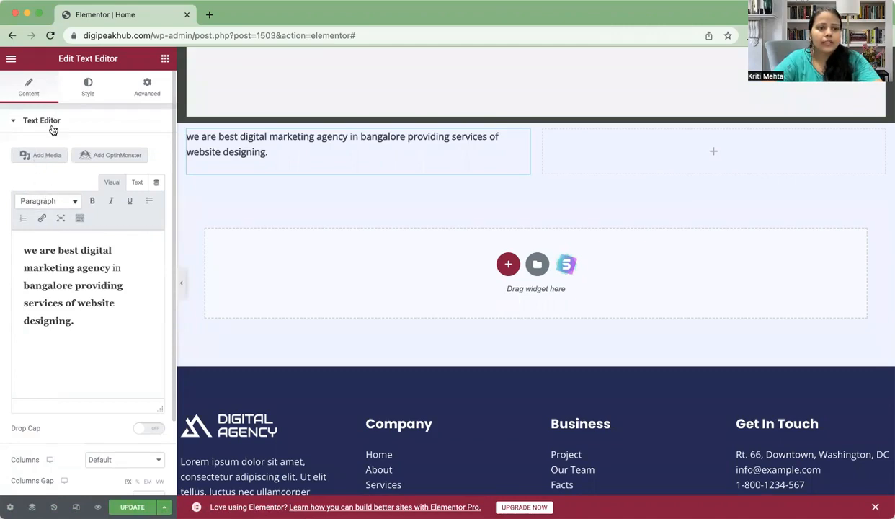
{"action": "left_click", "coordinate": [86, 90]}
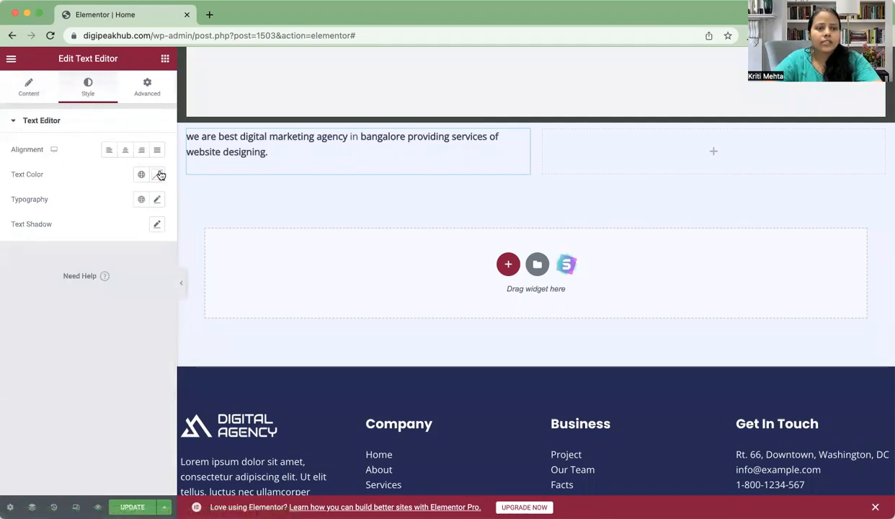
{"action": "left_click", "coordinate": [157, 199]}
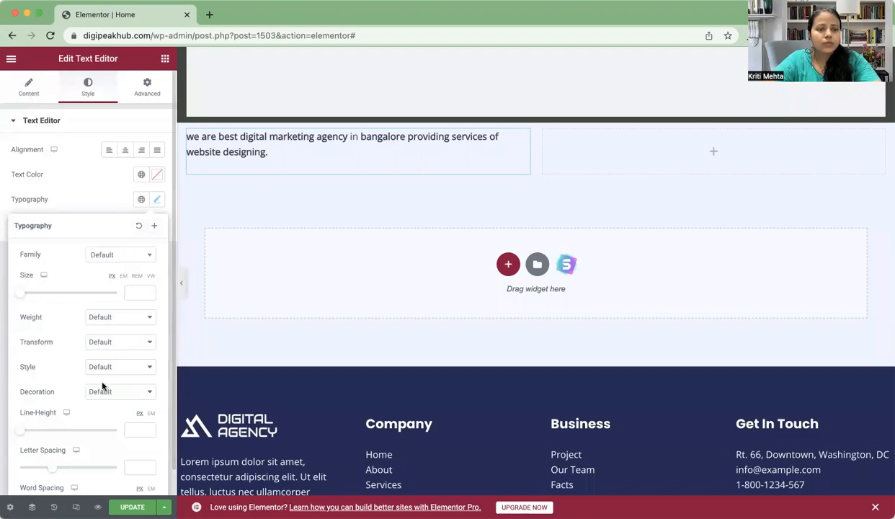
{"action": "scroll", "coordinate": [102, 387], "scroll_direction": "down", "scroll_amount": 1}
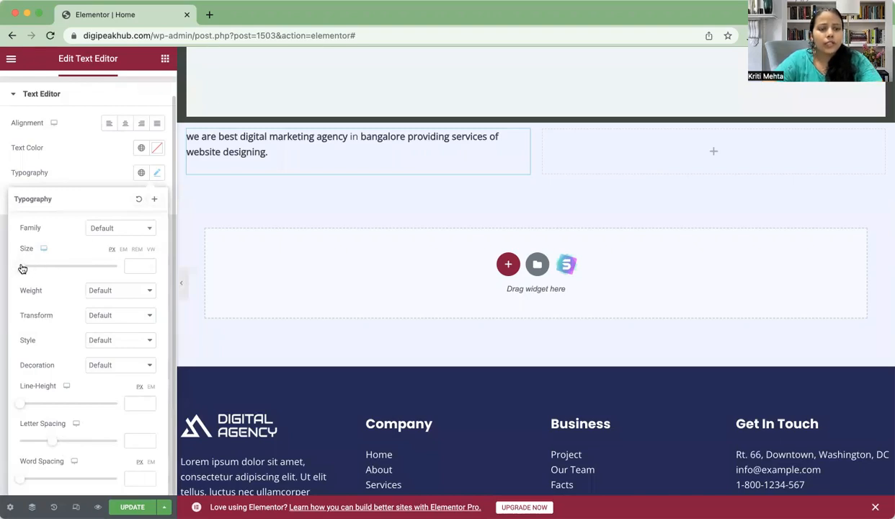
{"action": "left_click_drag", "start_coordinate": [22, 268], "coordinate": [30, 268]}
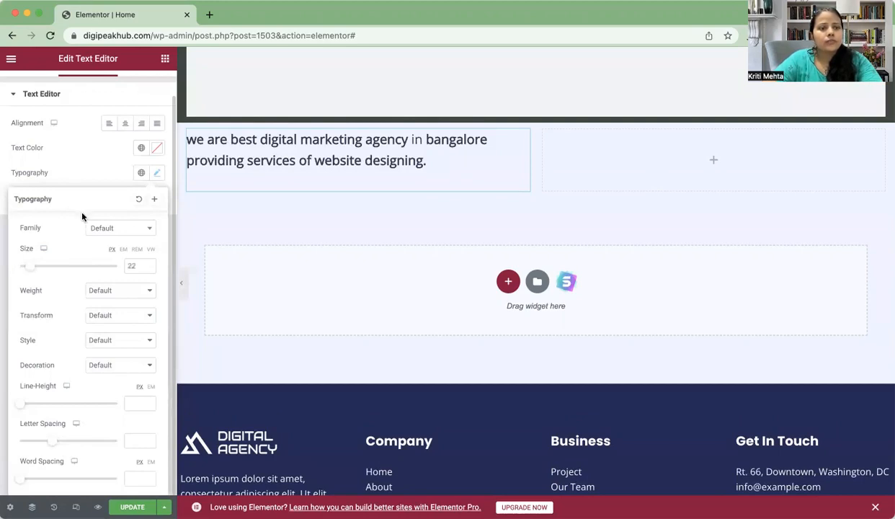
{"action": "scroll", "coordinate": [81, 216], "scroll_direction": "up", "scroll_amount": 1}
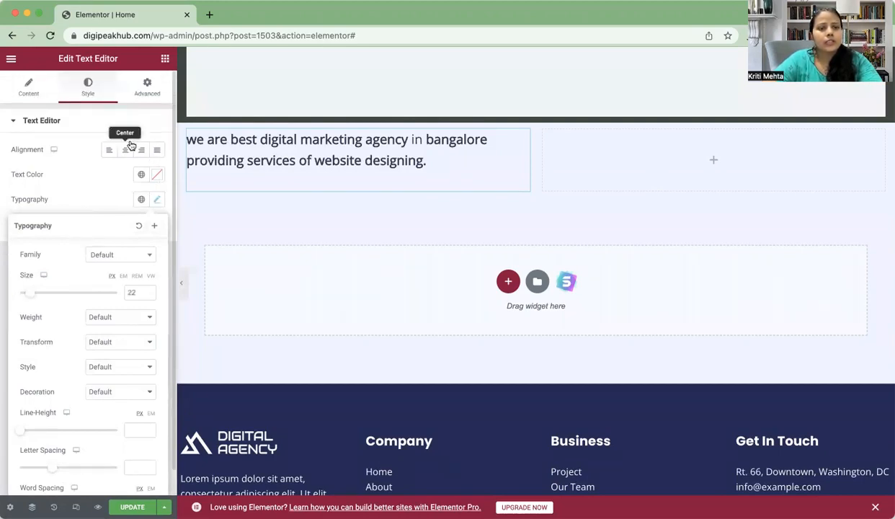
Step: Under Motion Effects, give the tagline text a Fade In entrance animation with Normal duration
{"action": "left_click", "coordinate": [146, 89]}
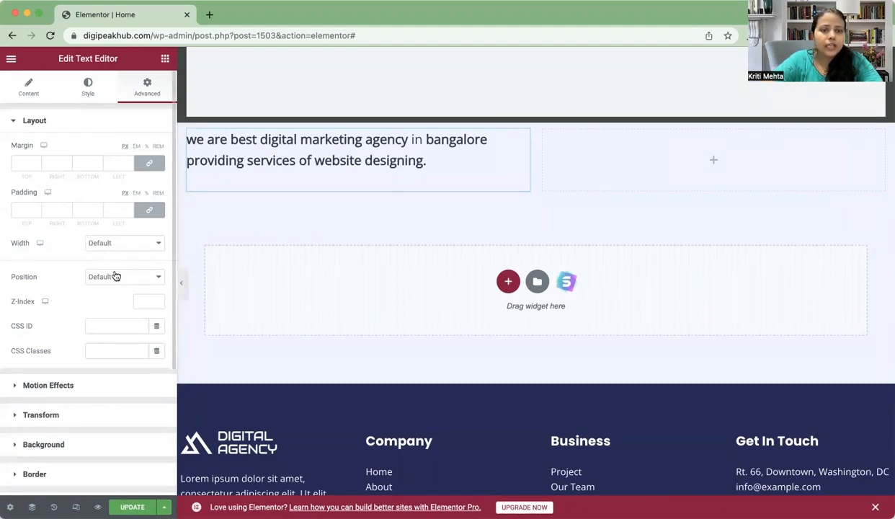
{"action": "left_click", "coordinate": [33, 387]}
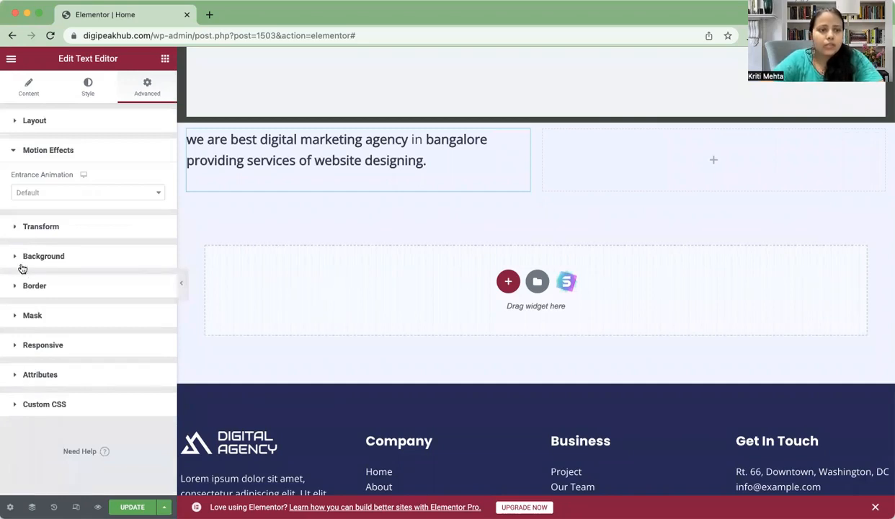
{"action": "left_click", "coordinate": [131, 192]}
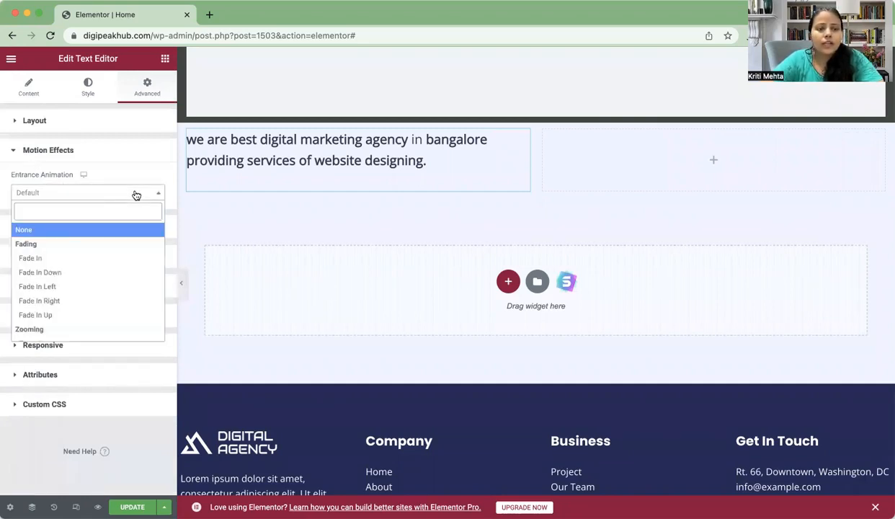
{"action": "left_click", "coordinate": [47, 257]}
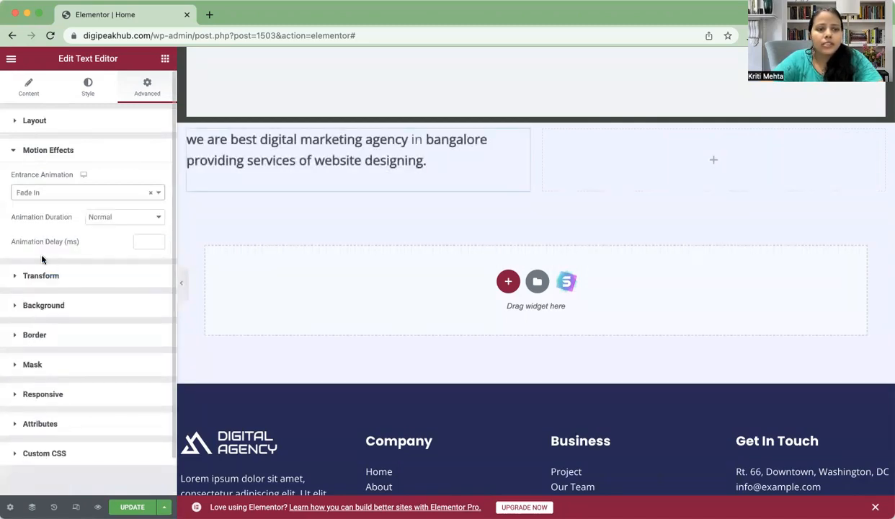
{"action": "left_click", "coordinate": [159, 193]}
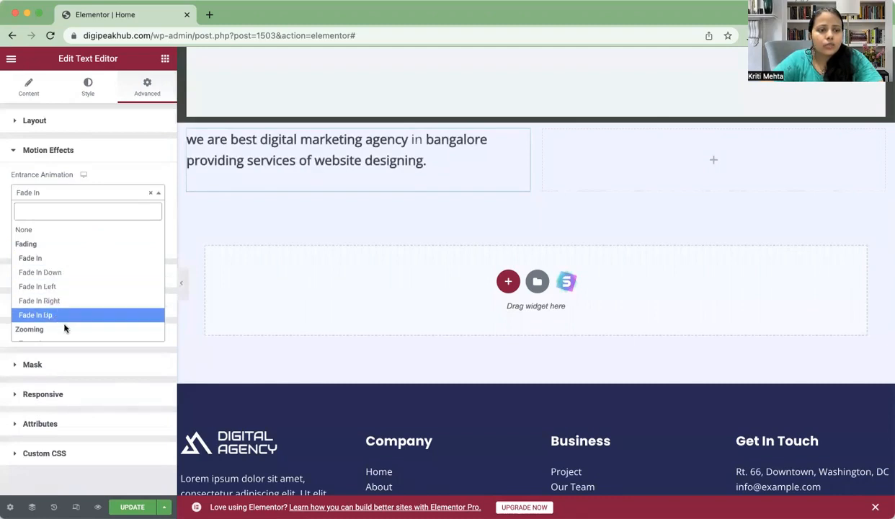
{"action": "scroll", "coordinate": [59, 334], "scroll_direction": "down", "scroll_amount": 3}
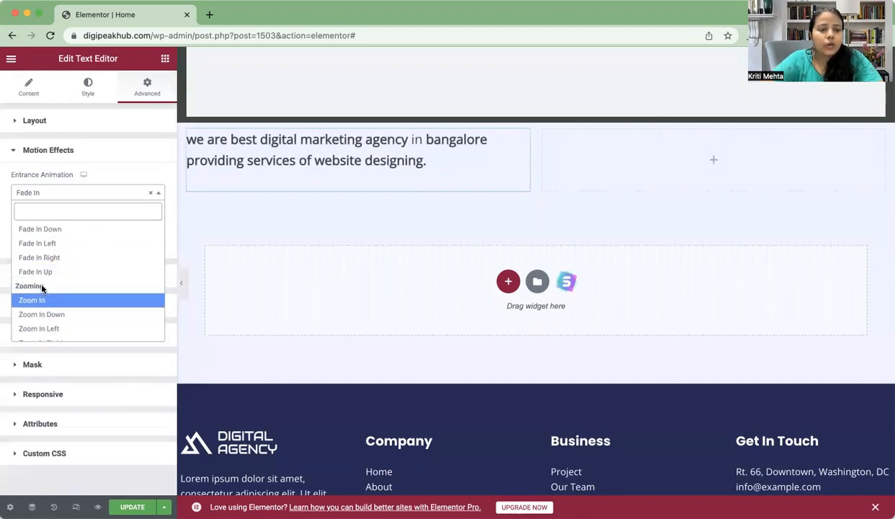
{"action": "left_click", "coordinate": [43, 301]}
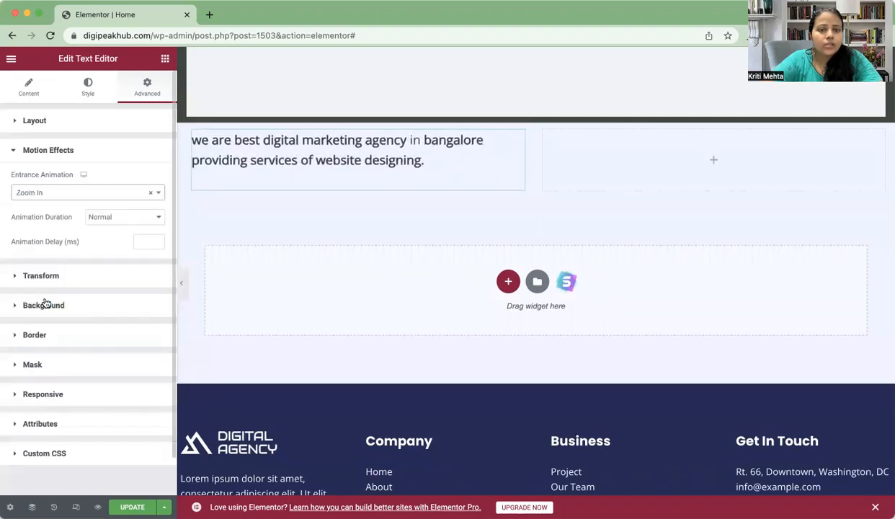
{"action": "left_click", "coordinate": [157, 193]}
{"action": "scroll", "coordinate": [63, 256], "scroll_direction": "up", "scroll_amount": 5}
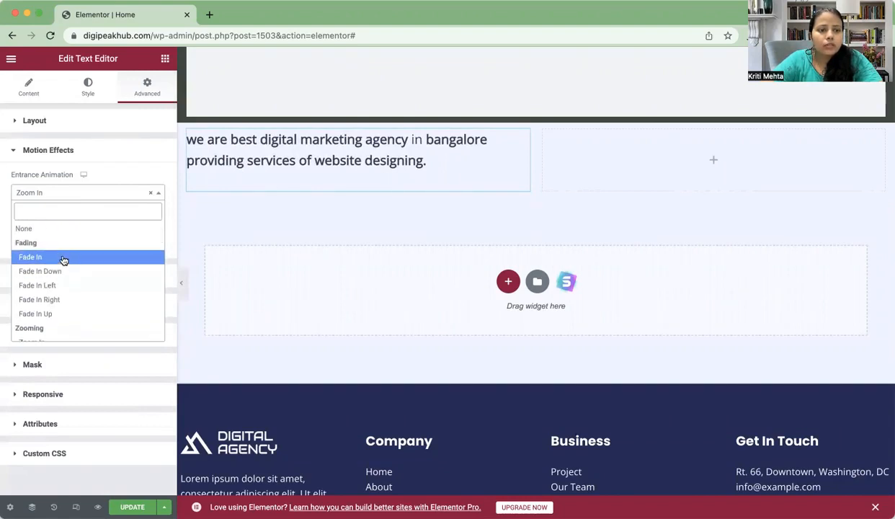
{"action": "left_click", "coordinate": [63, 257]}
{"action": "scroll", "coordinate": [79, 320], "scroll_direction": "down", "scroll_amount": 2}
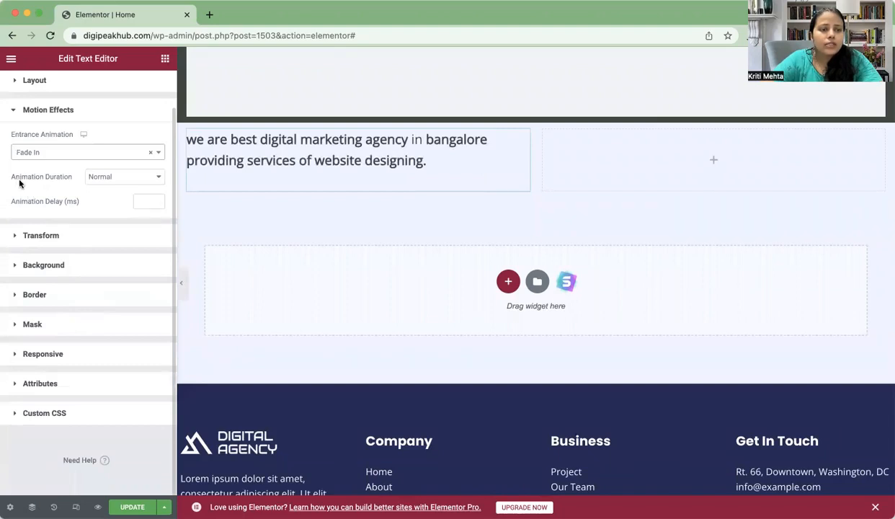
{"action": "left_click", "coordinate": [146, 178]}
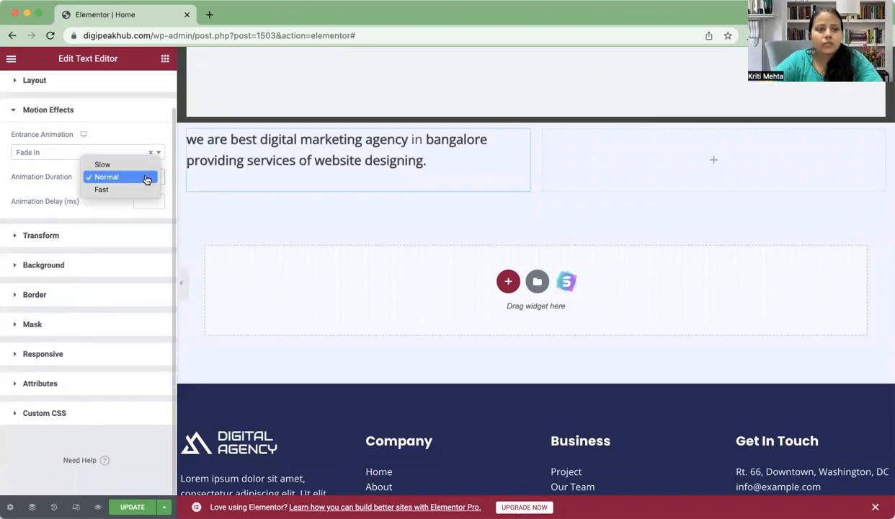
{"action": "left_click", "coordinate": [115, 208]}
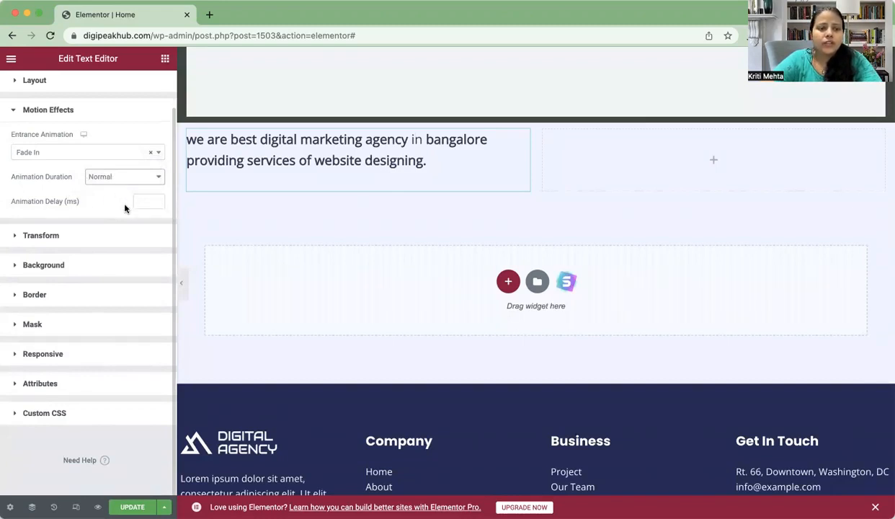
Step: Leave Hide On Mobile off so the tagline stays visible everywhere, then update the page
{"action": "left_click", "coordinate": [61, 237]}
{"action": "scroll", "coordinate": [61, 238], "scroll_direction": "down", "scroll_amount": 3}
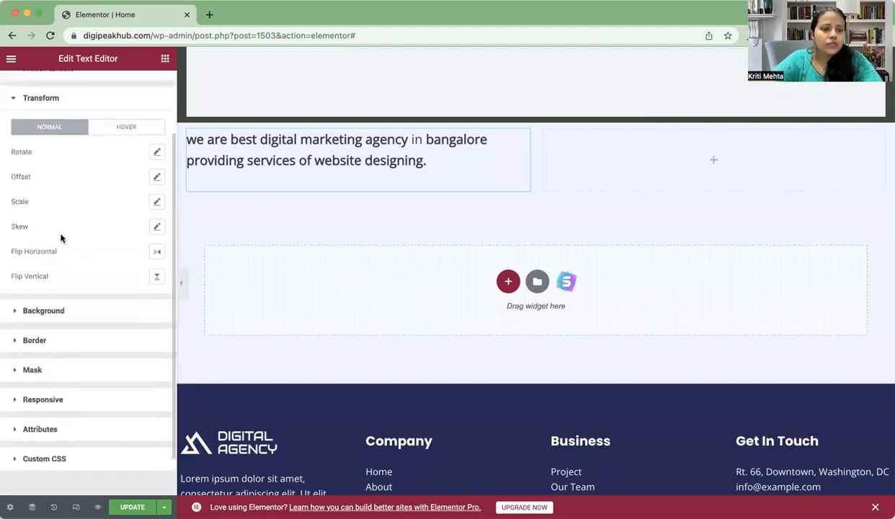
{"action": "left_click", "coordinate": [80, 266]}
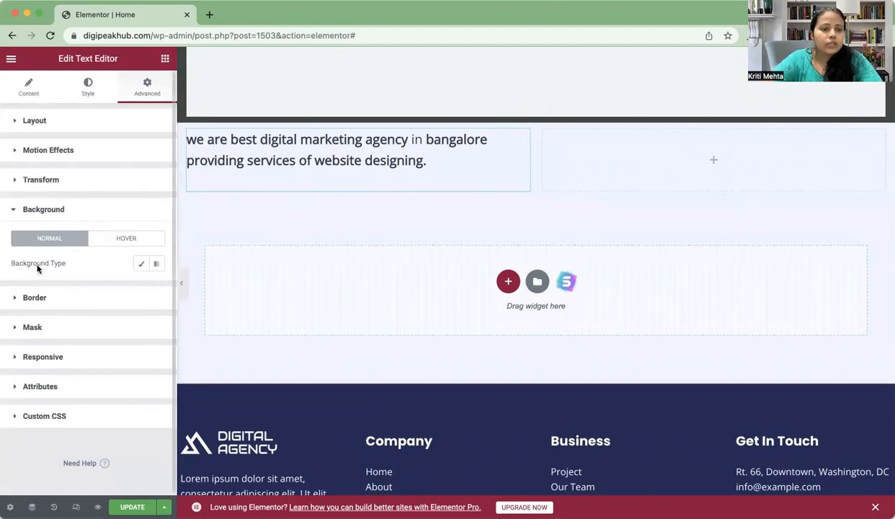
{"action": "left_click", "coordinate": [89, 362]}
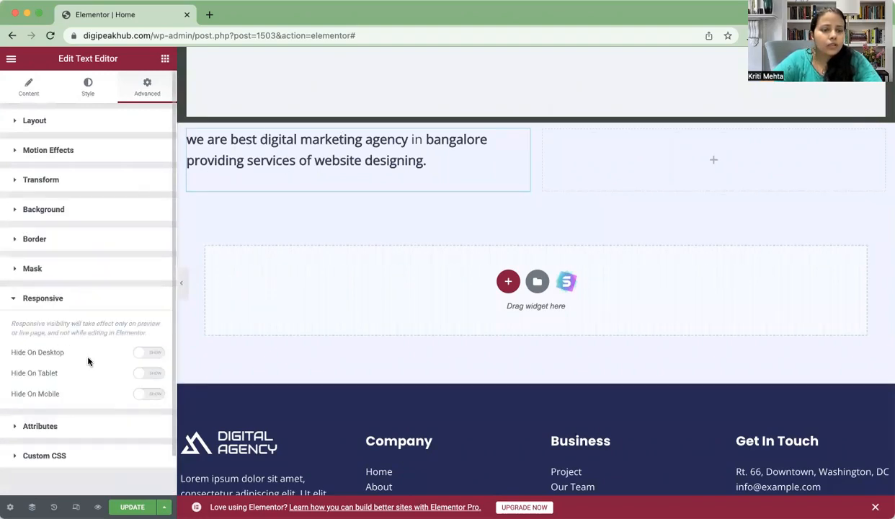
{"action": "scroll", "coordinate": [88, 361], "scroll_direction": "down", "scroll_amount": 2}
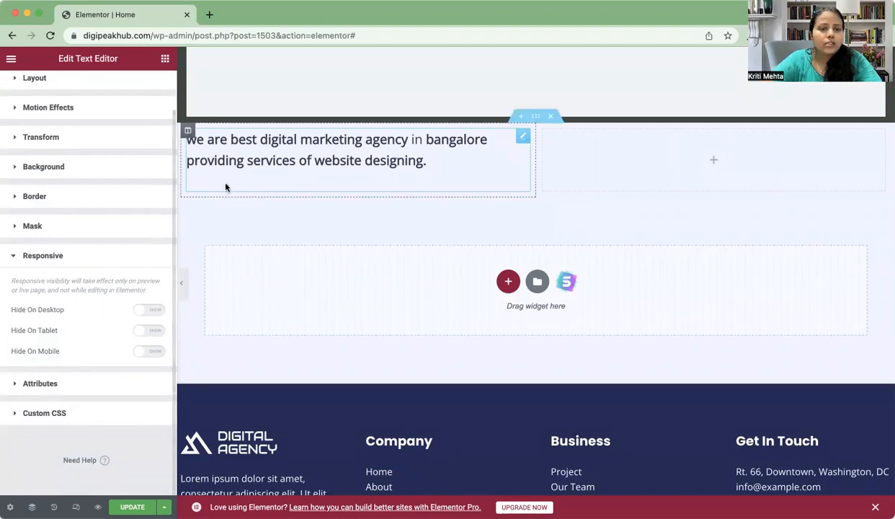
{"action": "left_click", "coordinate": [154, 351]}
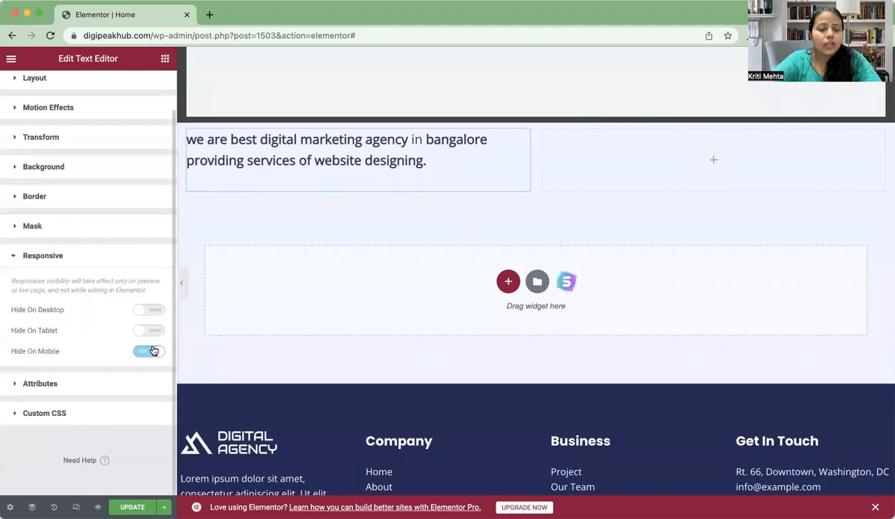
{"action": "left_click", "coordinate": [153, 351]}
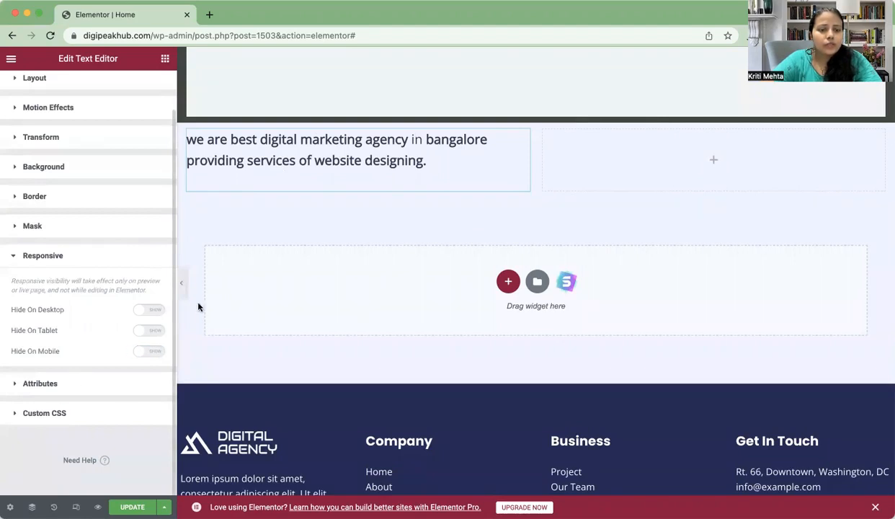
{"action": "scroll", "coordinate": [114, 186], "scroll_direction": "up", "scroll_amount": 2}
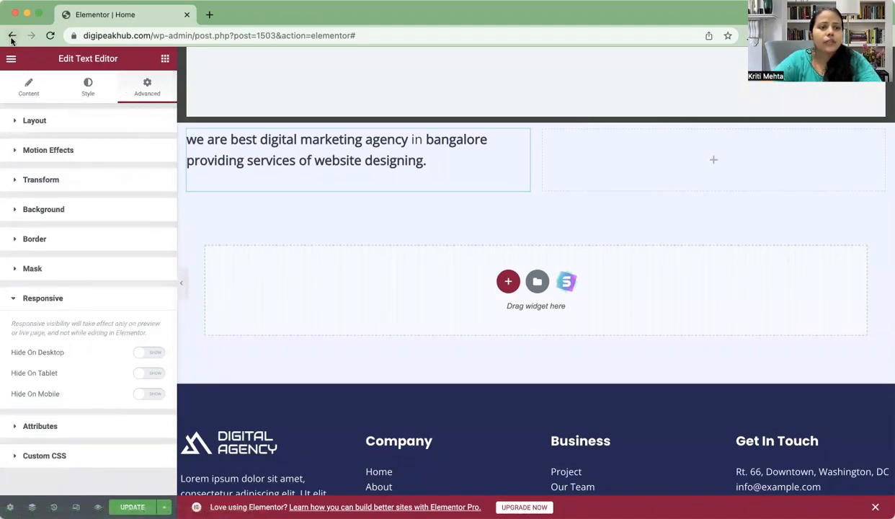
{"action": "scroll", "coordinate": [98, 322], "scroll_direction": "down", "scroll_amount": 2}
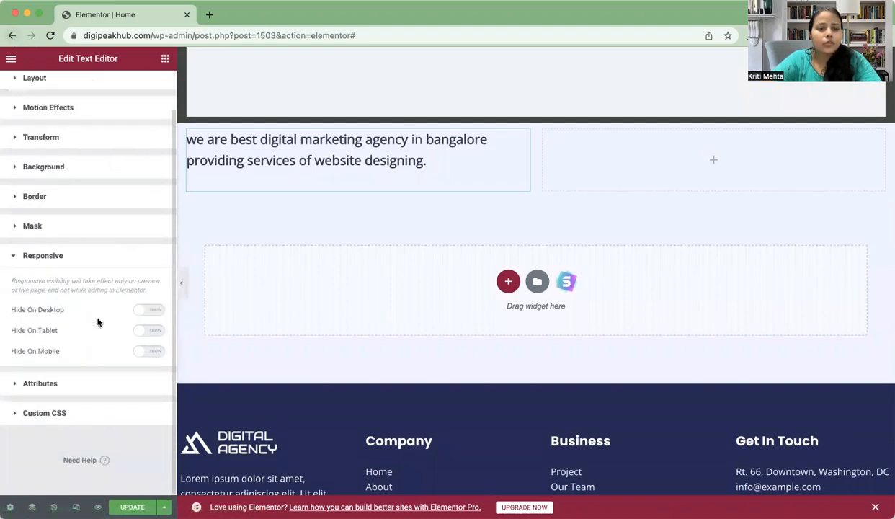
{"action": "scroll", "coordinate": [98, 322], "scroll_direction": "up", "scroll_amount": 2}
{"action": "scroll", "coordinate": [98, 322], "scroll_direction": "down", "scroll_amount": 2}
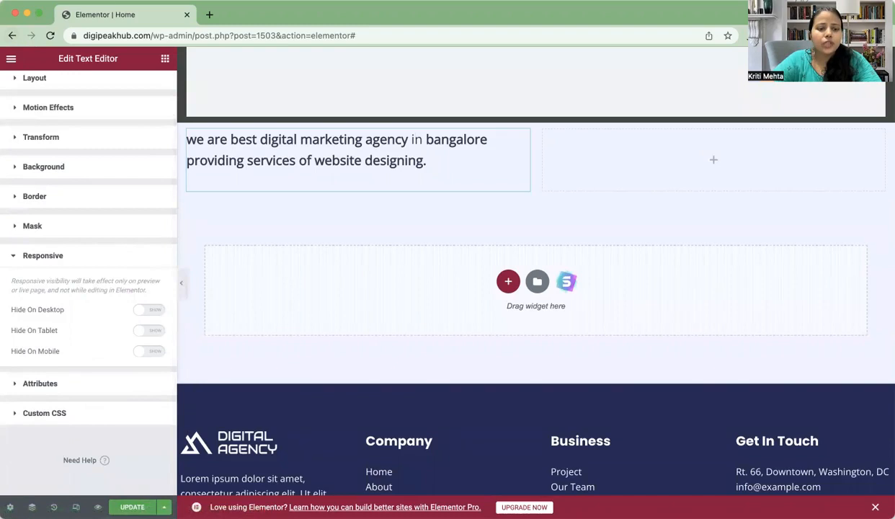
{"action": "left_click", "coordinate": [132, 506]}
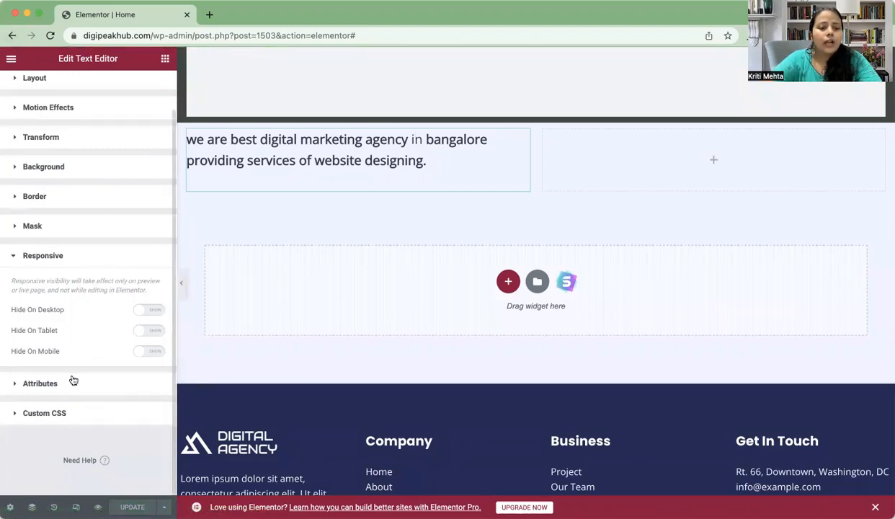
Step: Drop an Image widget into the right column and insert the office team photo from the media library
{"action": "left_click", "coordinate": [165, 60]}
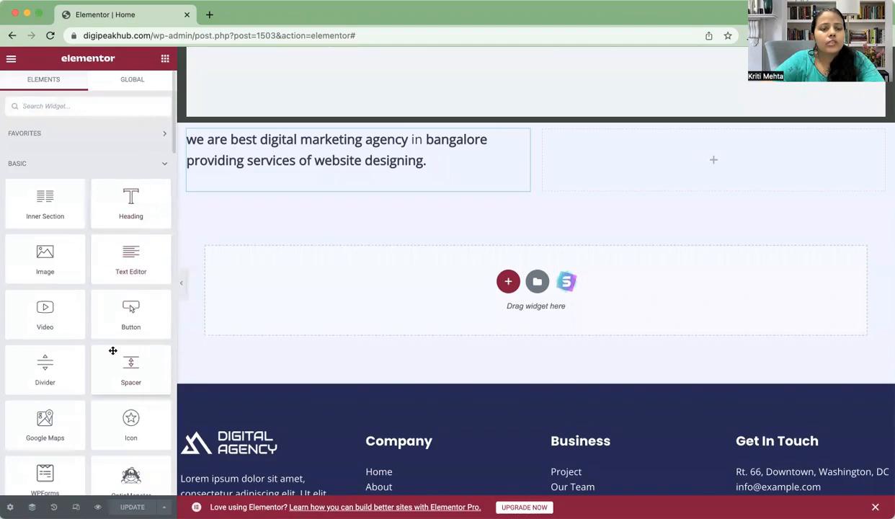
{"action": "scroll", "coordinate": [91, 309], "scroll_direction": "down", "scroll_amount": 3}
{"action": "scroll", "coordinate": [91, 309], "scroll_direction": "up", "scroll_amount": 3}
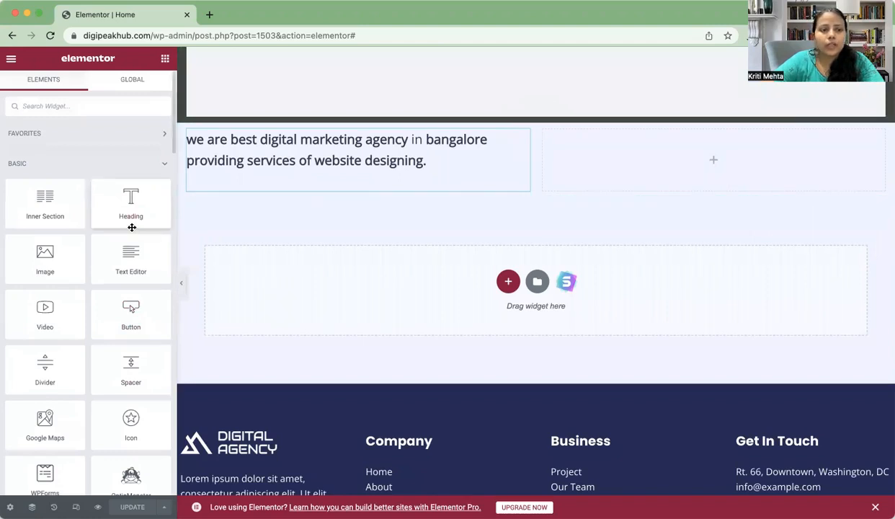
{"action": "right_click", "coordinate": [50, 265]}
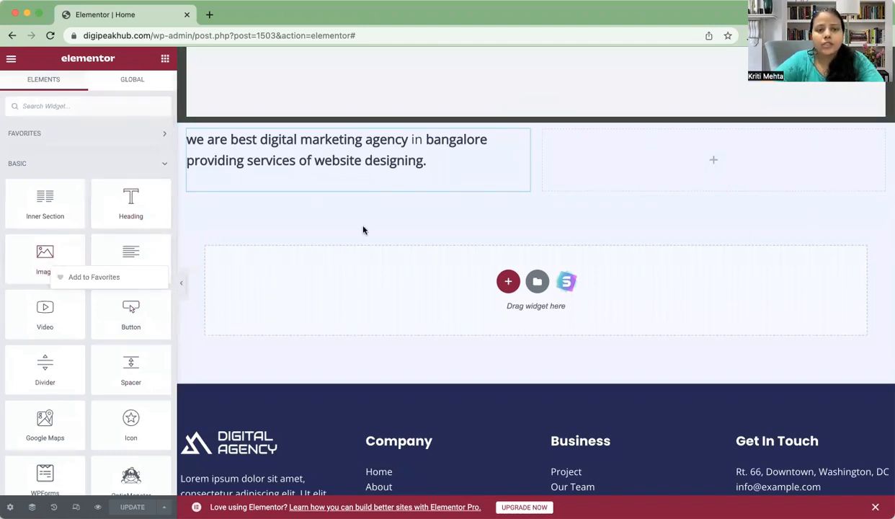
{"action": "left_click_drag", "start_coordinate": [328, 214], "coordinate": [694, 160]}
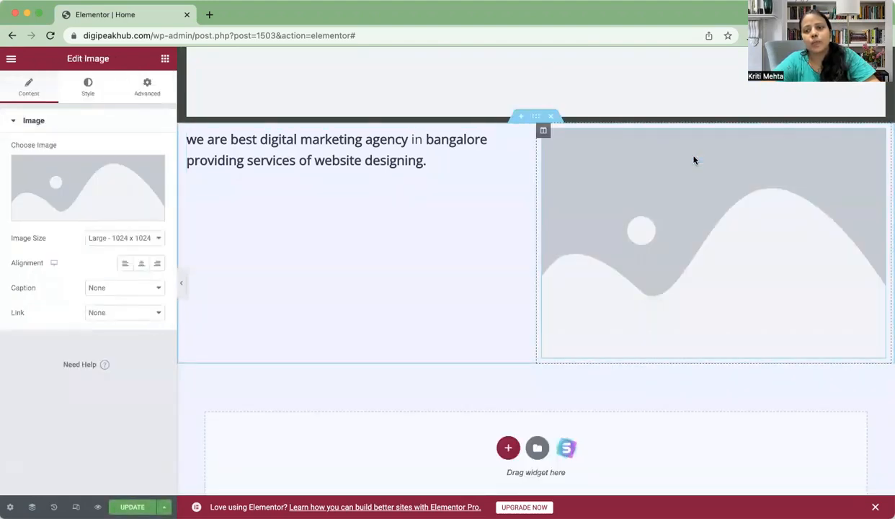
{"action": "left_click", "coordinate": [69, 187]}
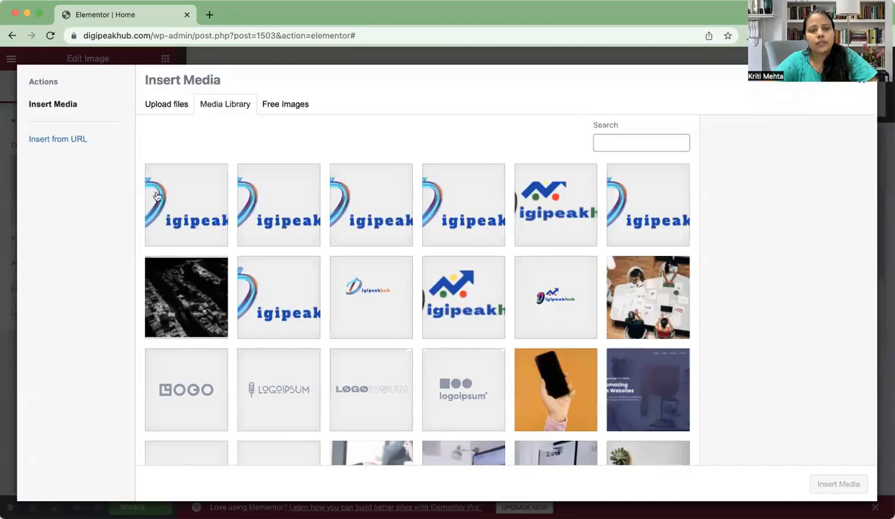
{"action": "left_click", "coordinate": [628, 318]}
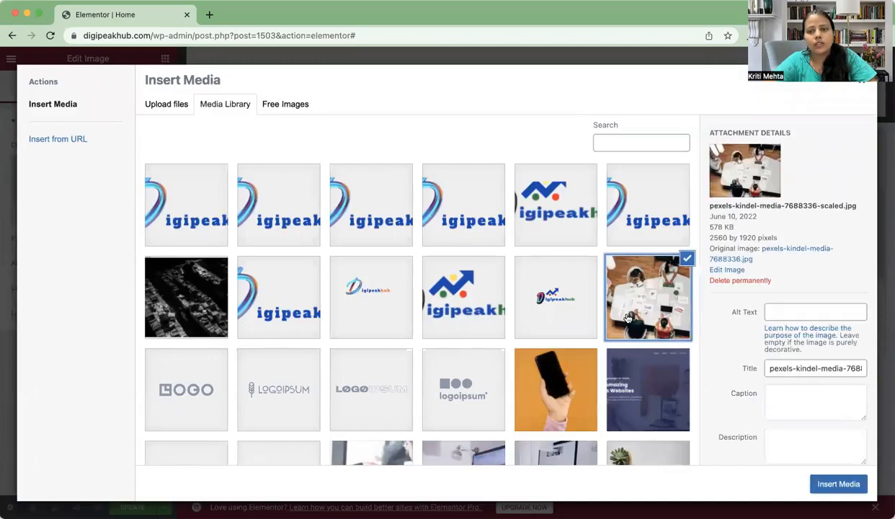
{"action": "left_click", "coordinate": [831, 484]}
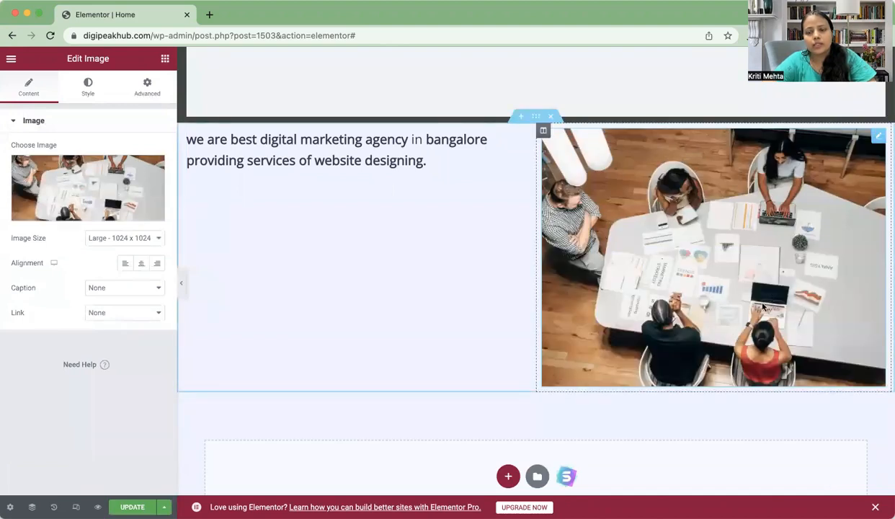
{"action": "left_click", "coordinate": [367, 152]}
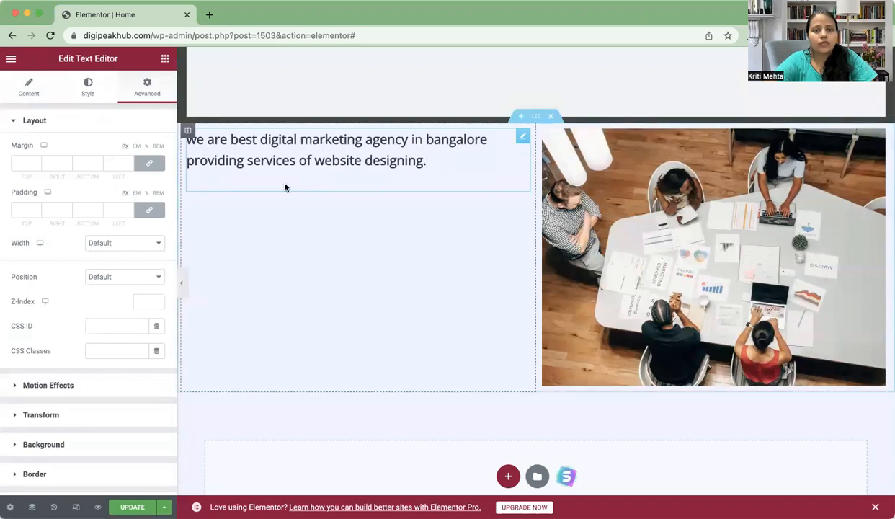
Step: Place a Spacer widget above the tagline text, deleting the first misplaced spacer
{"action": "left_click", "coordinate": [165, 59]}
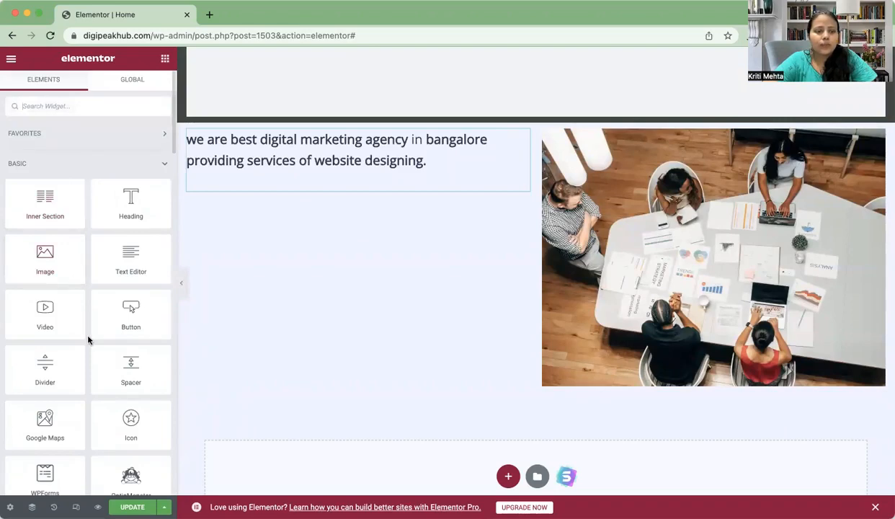
{"action": "scroll", "coordinate": [88, 340], "scroll_direction": "down", "scroll_amount": 5}
{"action": "scroll", "coordinate": [88, 340], "scroll_direction": "down", "scroll_amount": 3}
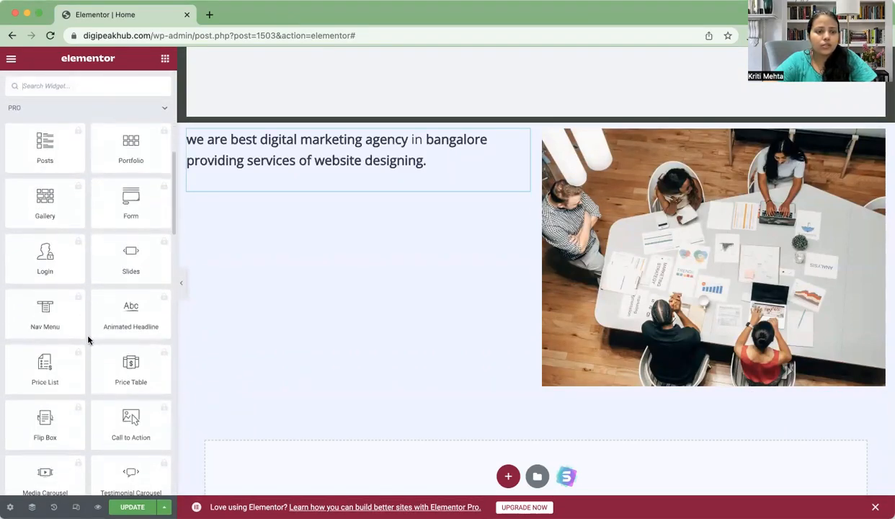
{"action": "scroll", "coordinate": [88, 340], "scroll_direction": "up", "scroll_amount": 7}
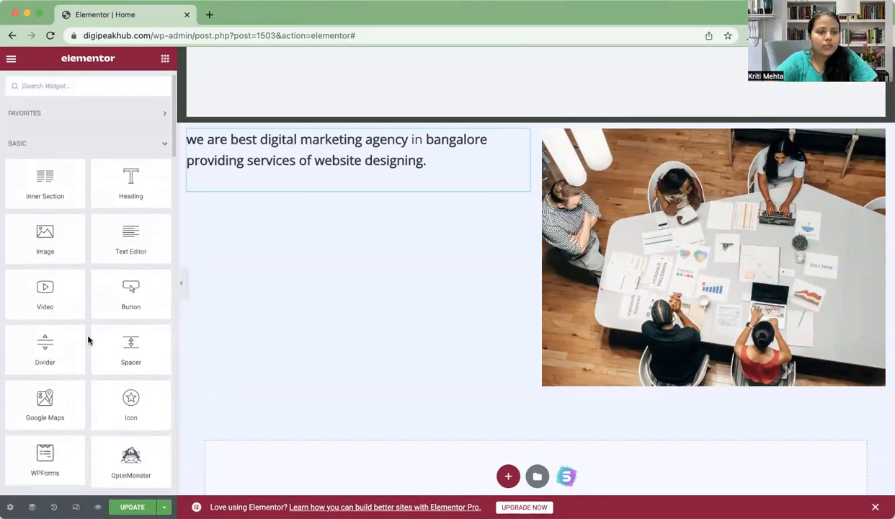
{"action": "scroll", "coordinate": [88, 339], "scroll_direction": "down", "scroll_amount": 3}
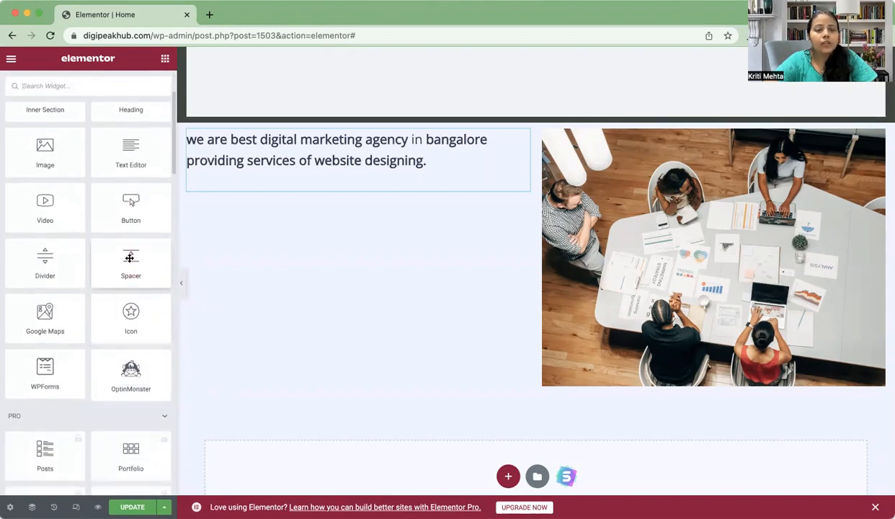
{"action": "left_click_drag", "start_coordinate": [130, 257], "coordinate": [285, 118]}
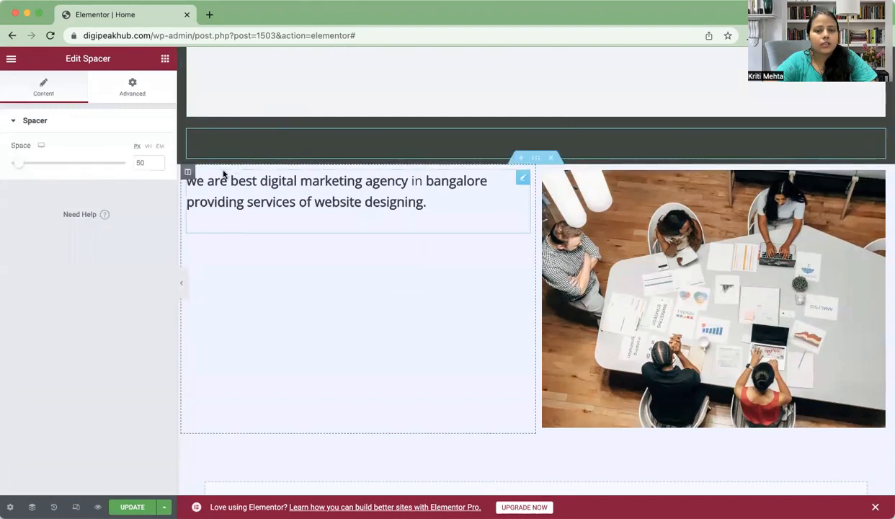
{"action": "right_click", "coordinate": [867, 136]}
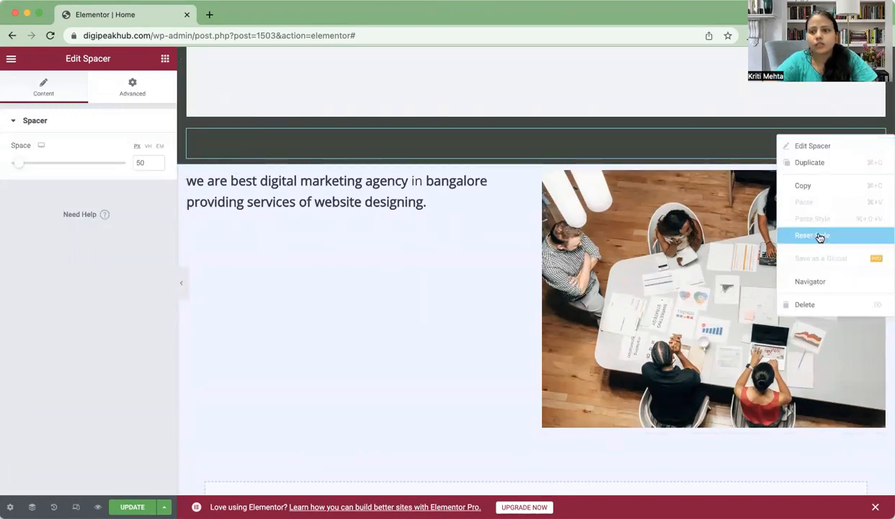
{"action": "left_click", "coordinate": [828, 306]}
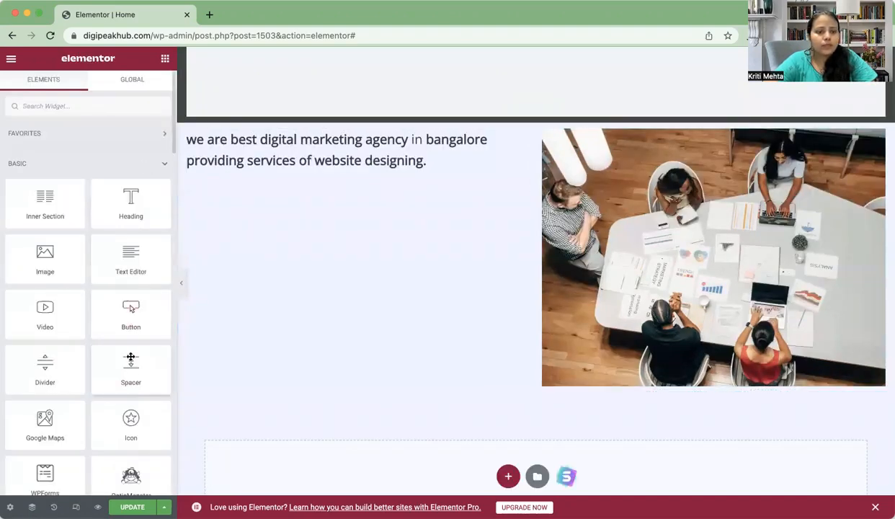
{"action": "left_click_drag", "start_coordinate": [225, 242], "coordinate": [294, 140]}
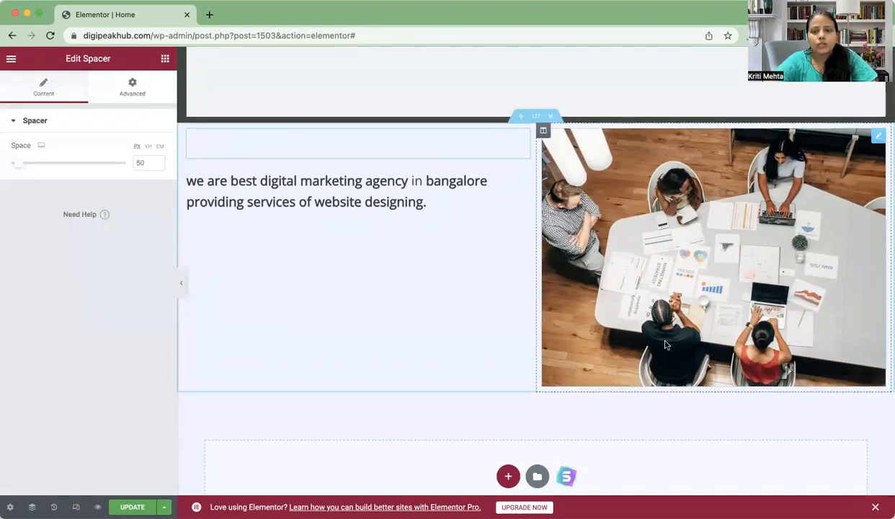
Step: Select the top placeholder image and insert the desk and laptop photo in its place
{"action": "scroll", "coordinate": [649, 332], "scroll_direction": "up", "scroll_amount": 4}
{"action": "scroll", "coordinate": [666, 345], "scroll_direction": "up", "scroll_amount": 3}
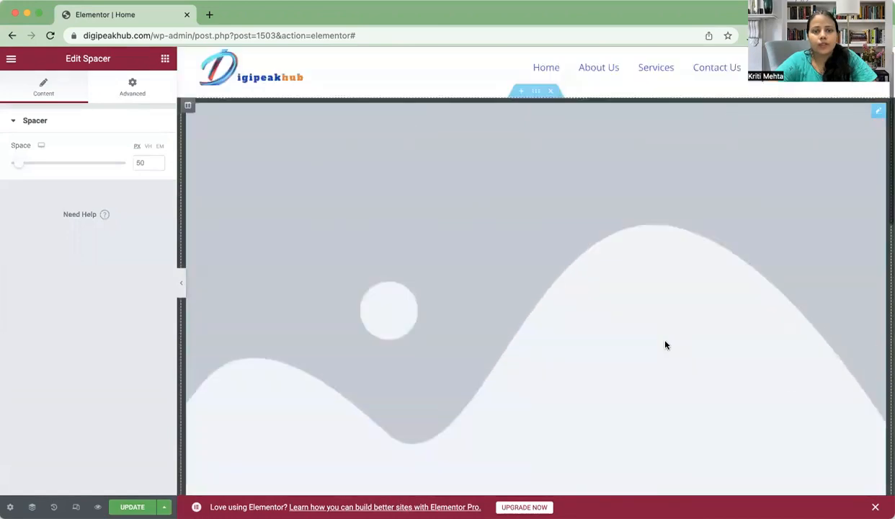
{"action": "scroll", "coordinate": [665, 346], "scroll_direction": "down", "scroll_amount": 10}
{"action": "scroll", "coordinate": [666, 345], "scroll_direction": "up", "scroll_amount": 5}
{"action": "scroll", "coordinate": [666, 345], "scroll_direction": "up", "scroll_amount": 1}
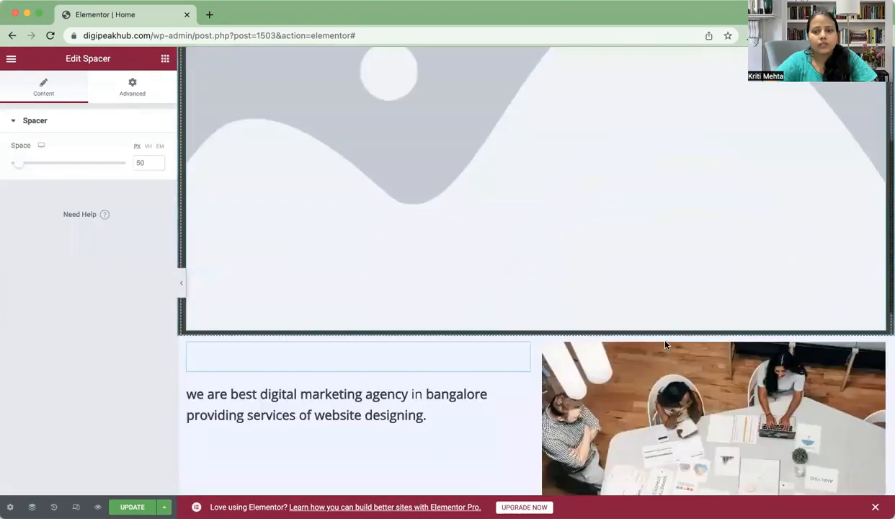
{"action": "scroll", "coordinate": [666, 345], "scroll_direction": "down", "scroll_amount": 2}
{"action": "scroll", "coordinate": [665, 345], "scroll_direction": "up", "scroll_amount": 6}
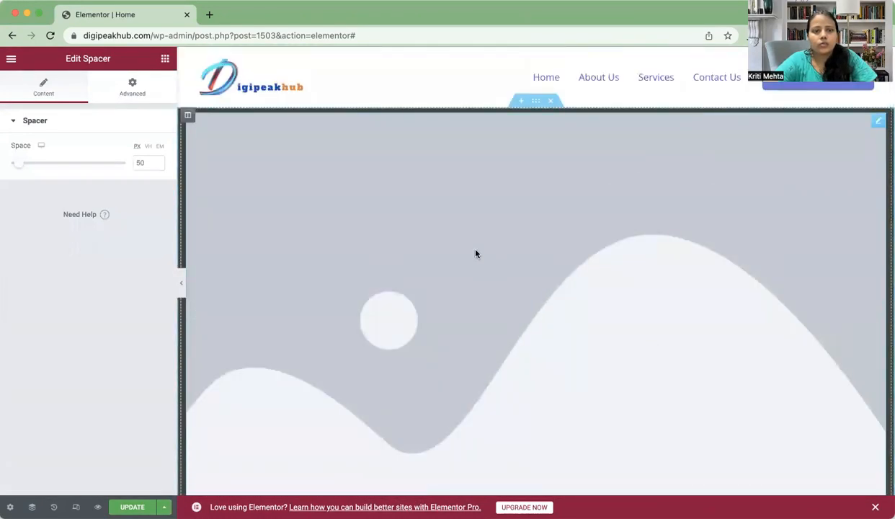
{"action": "left_click", "coordinate": [450, 258]}
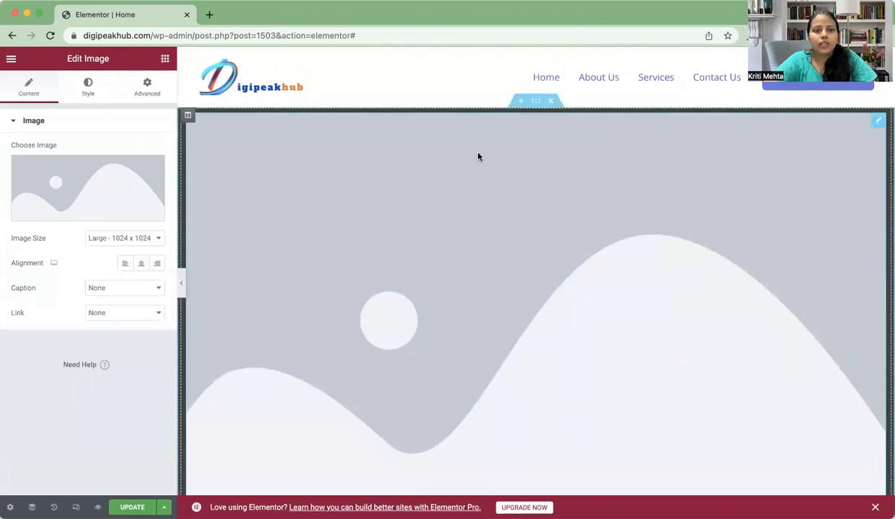
{"action": "left_click", "coordinate": [59, 178]}
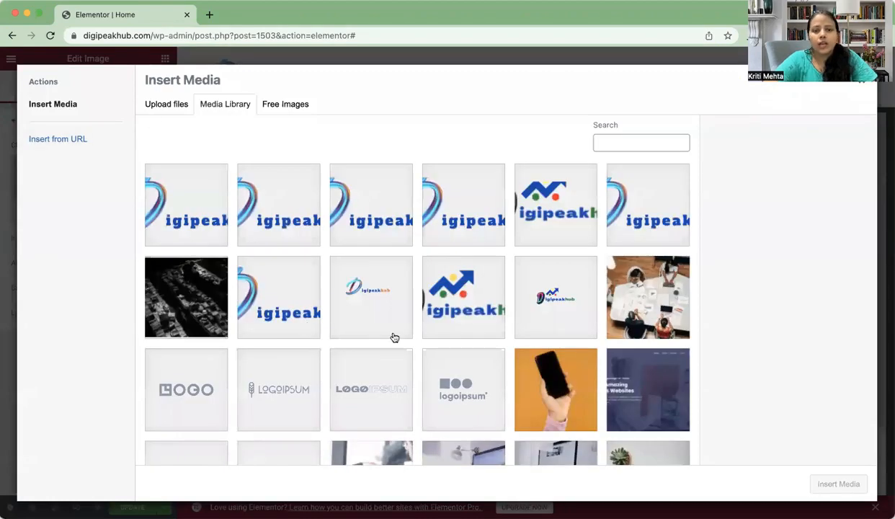
{"action": "scroll", "coordinate": [394, 337], "scroll_direction": "down", "scroll_amount": 3}
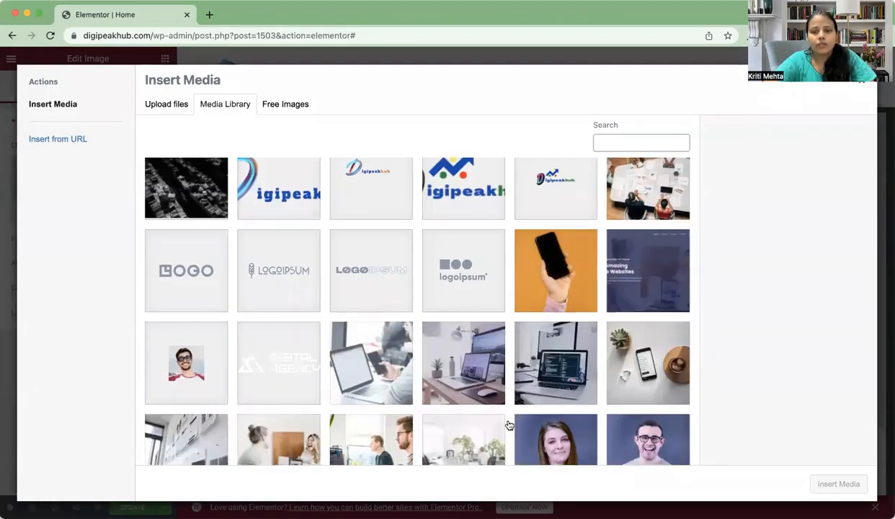
{"action": "scroll", "coordinate": [509, 425], "scroll_direction": "down", "scroll_amount": 2}
{"action": "left_click", "coordinate": [488, 308]}
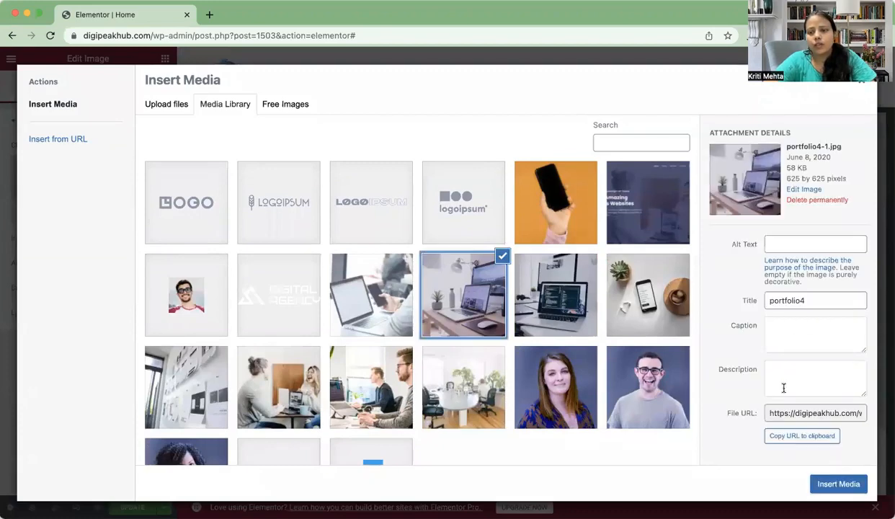
{"action": "left_click", "coordinate": [829, 483]}
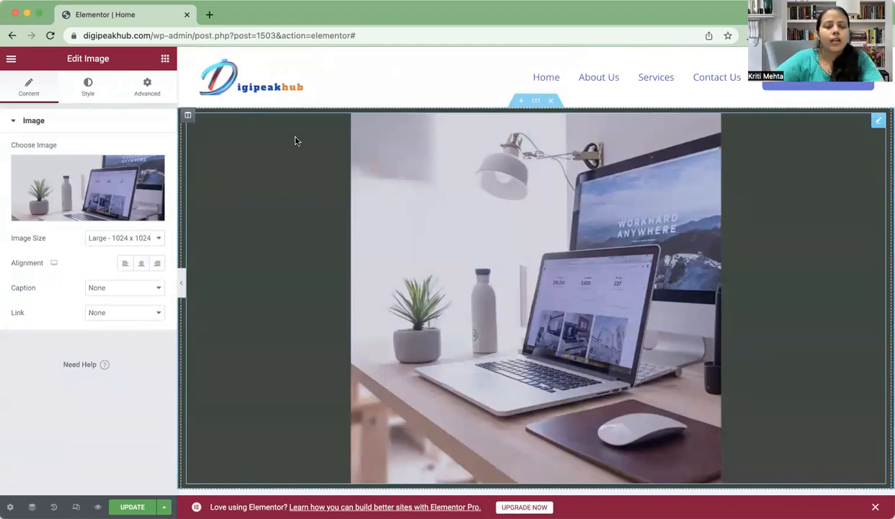
Step: Swap that picture for the why-choose-us photo of two men at laptops
{"action": "mouse_move", "coordinate": [102, 205]}
{"action": "left_click", "coordinate": [96, 177]}
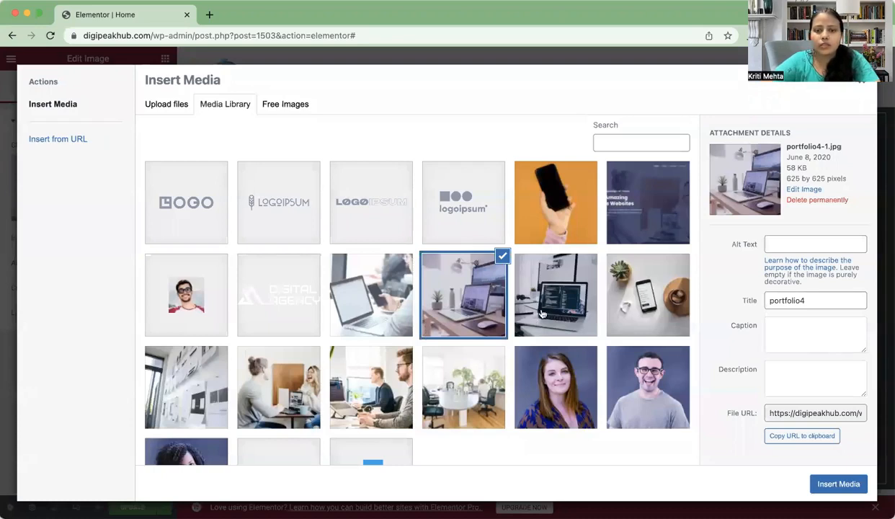
{"action": "scroll", "coordinate": [593, 269], "scroll_direction": "down", "scroll_amount": 3}
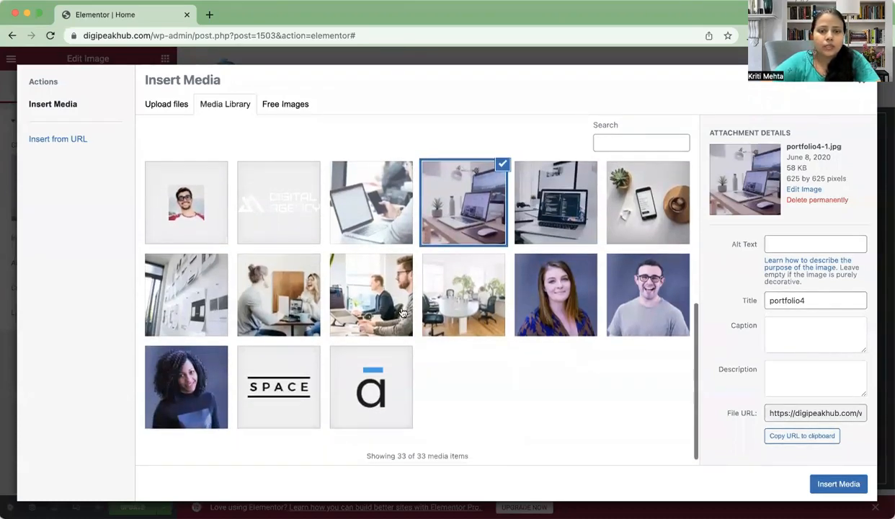
{"action": "left_click", "coordinate": [381, 310]}
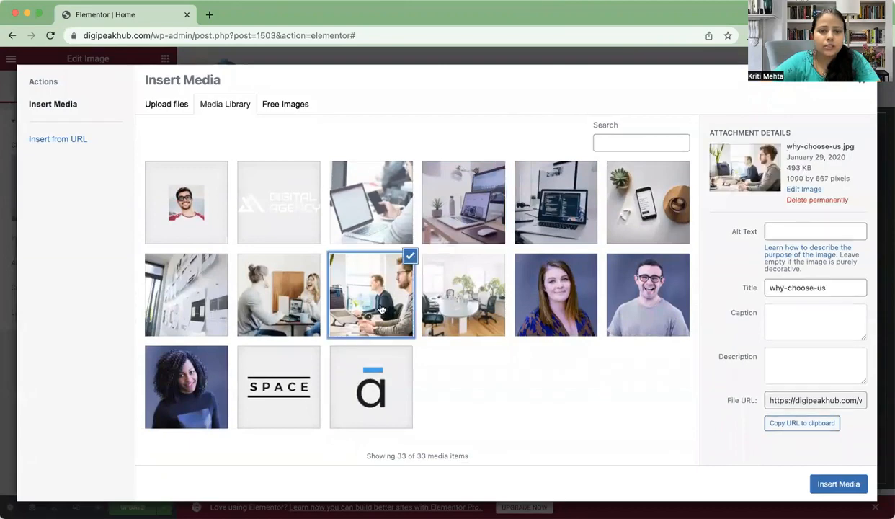
{"action": "left_click", "coordinate": [814, 482]}
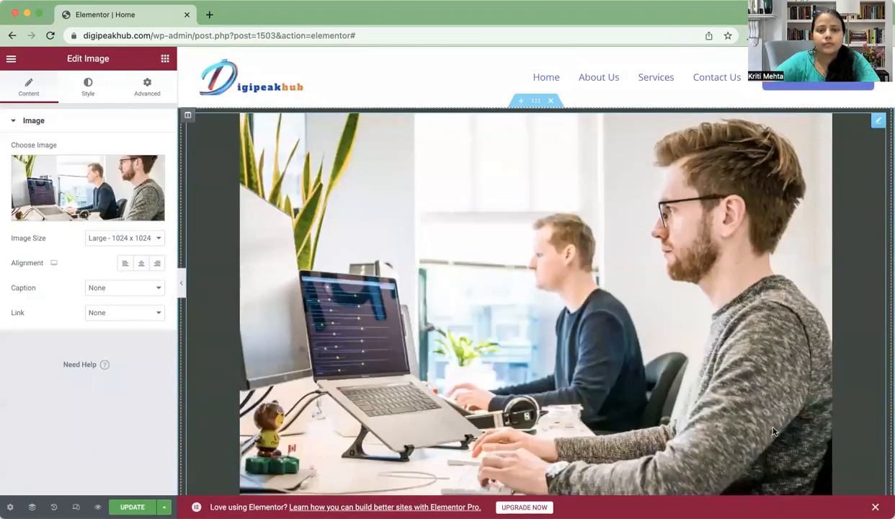
Step: Set the image size to Full
{"action": "left_click", "coordinate": [152, 237]}
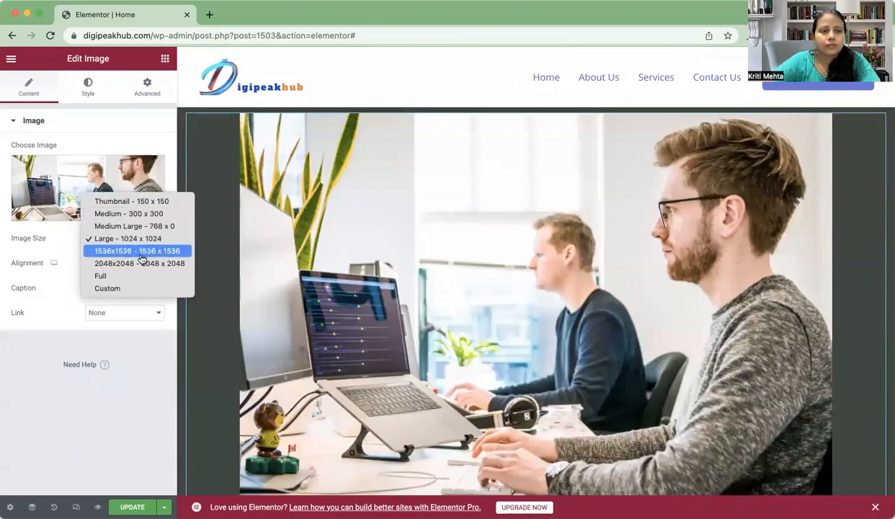
{"action": "left_click", "coordinate": [137, 278]}
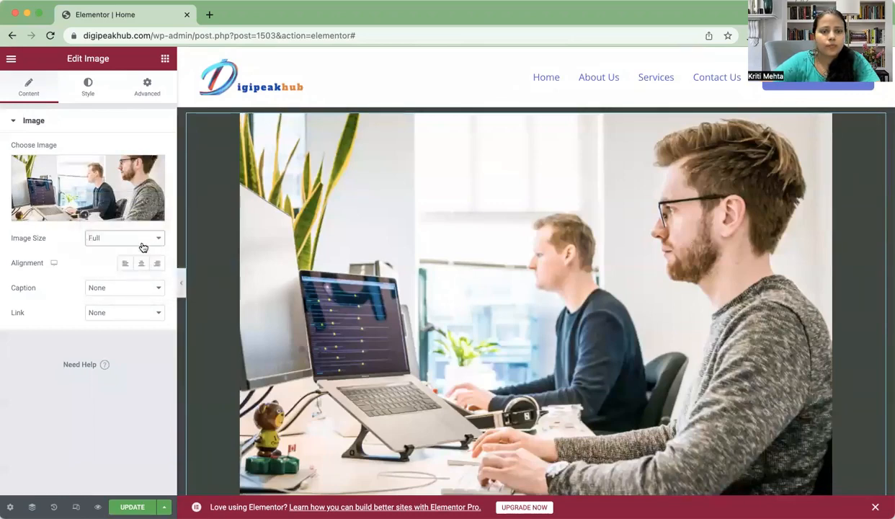
{"action": "left_click", "coordinate": [144, 243]}
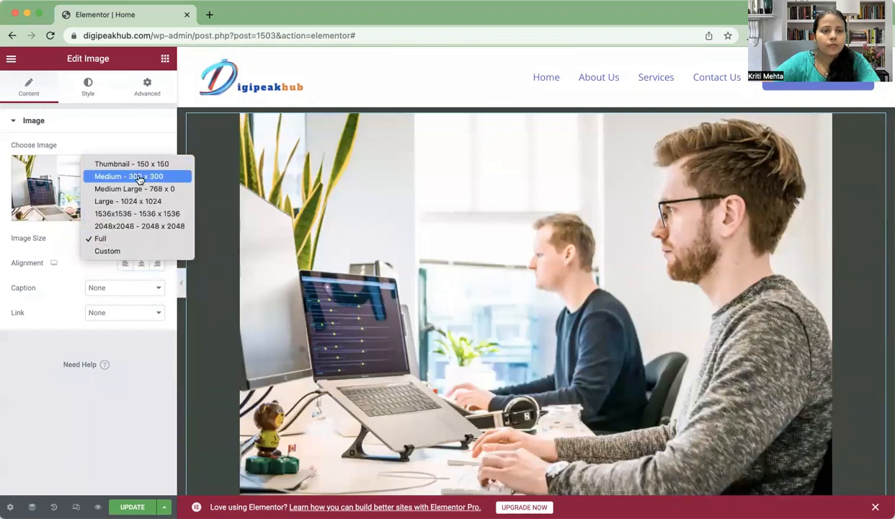
{"action": "left_click", "coordinate": [215, 203]}
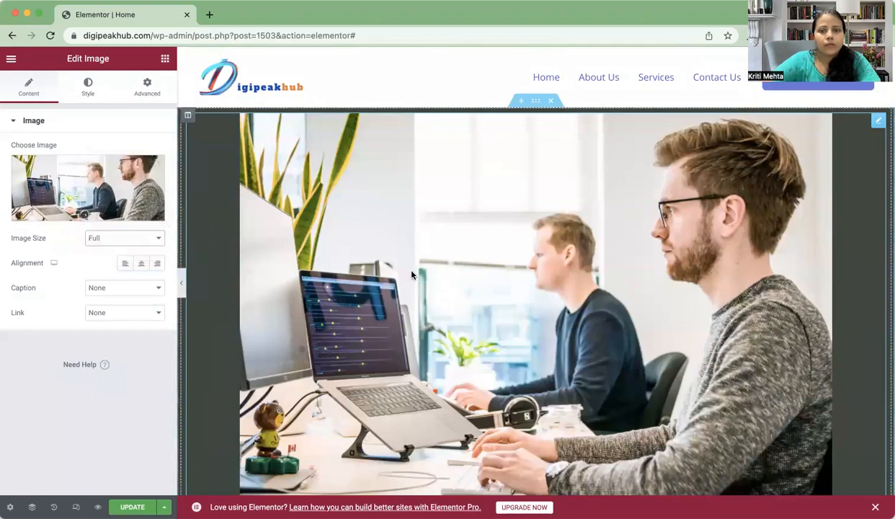
{"action": "scroll", "coordinate": [411, 275], "scroll_direction": "down", "scroll_amount": 5}
{"action": "scroll", "coordinate": [411, 274], "scroll_direction": "up", "scroll_amount": 5}
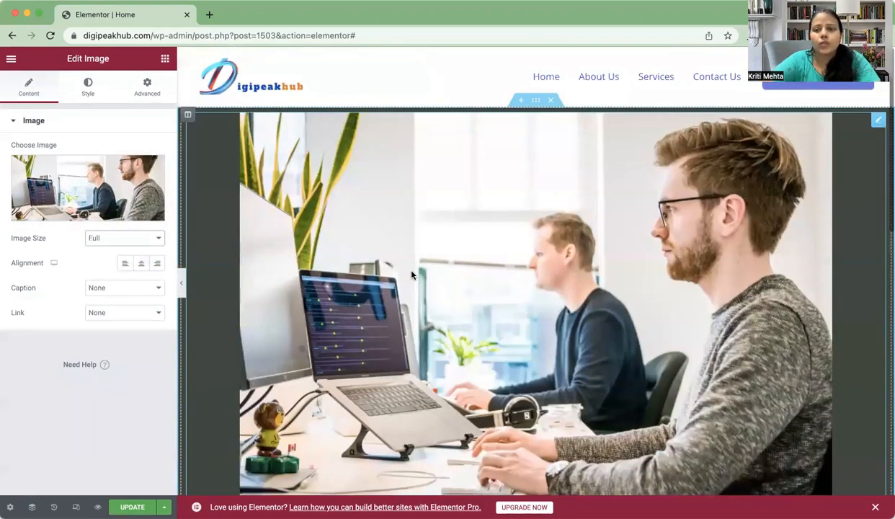
{"action": "scroll", "coordinate": [411, 274], "scroll_direction": "down", "scroll_amount": 8}
{"action": "scroll", "coordinate": [411, 273], "scroll_direction": "up", "scroll_amount": 3}
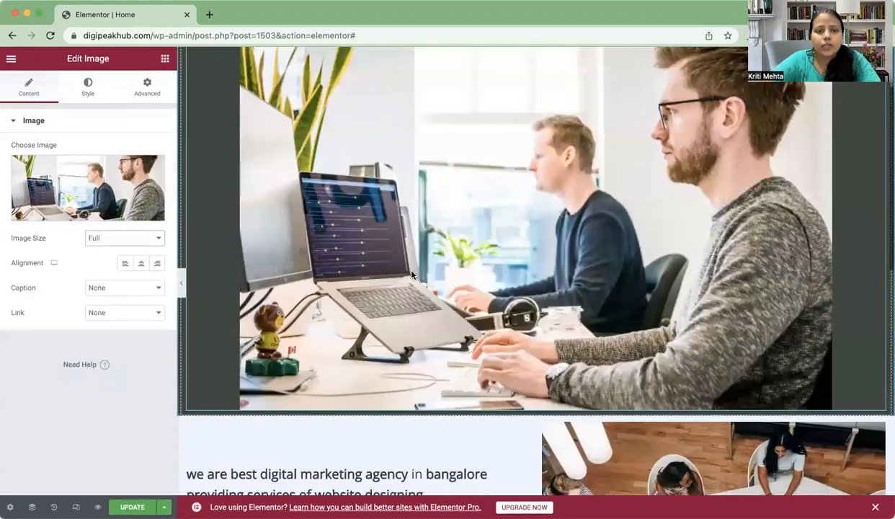
{"action": "scroll", "coordinate": [411, 274], "scroll_direction": "down", "scroll_amount": 7}
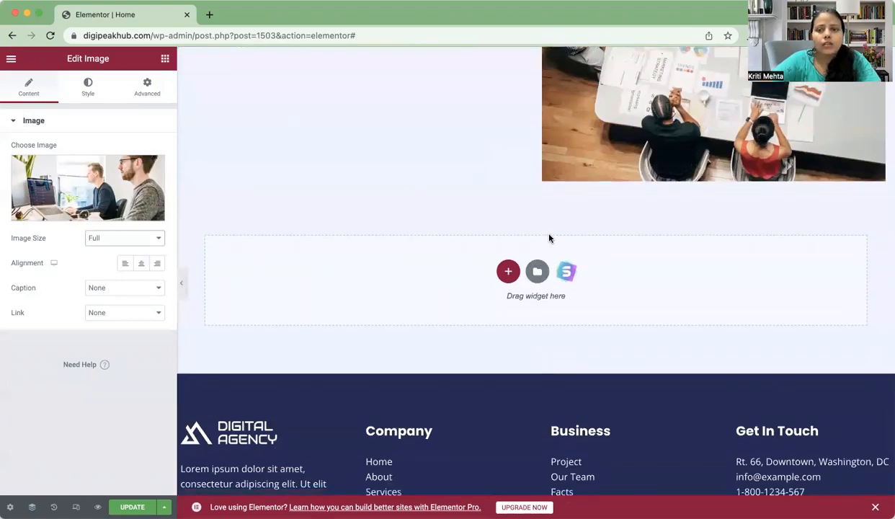
{"action": "scroll", "coordinate": [549, 238], "scroll_direction": "up", "scroll_amount": 4}
{"action": "scroll", "coordinate": [549, 238], "scroll_direction": "down", "scroll_amount": 1}
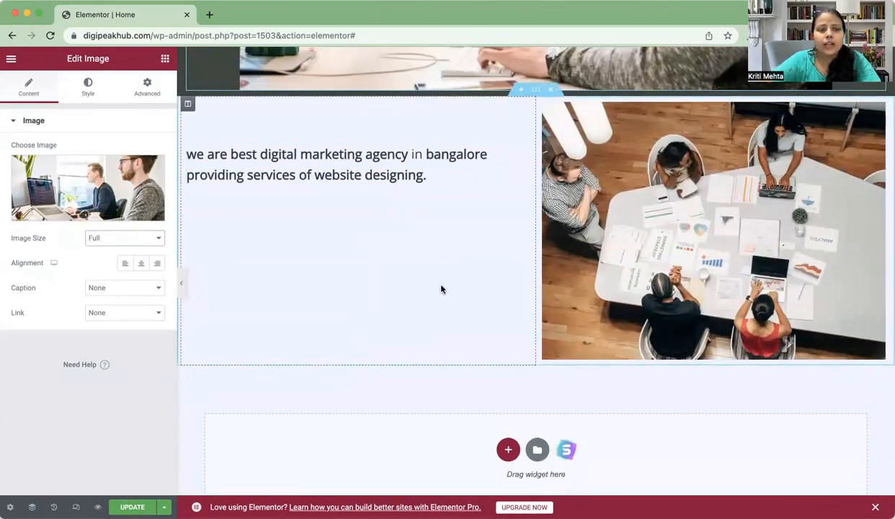
Step: Drag a Button widget below the tagline text and centre-align it
{"action": "left_click", "coordinate": [165, 60]}
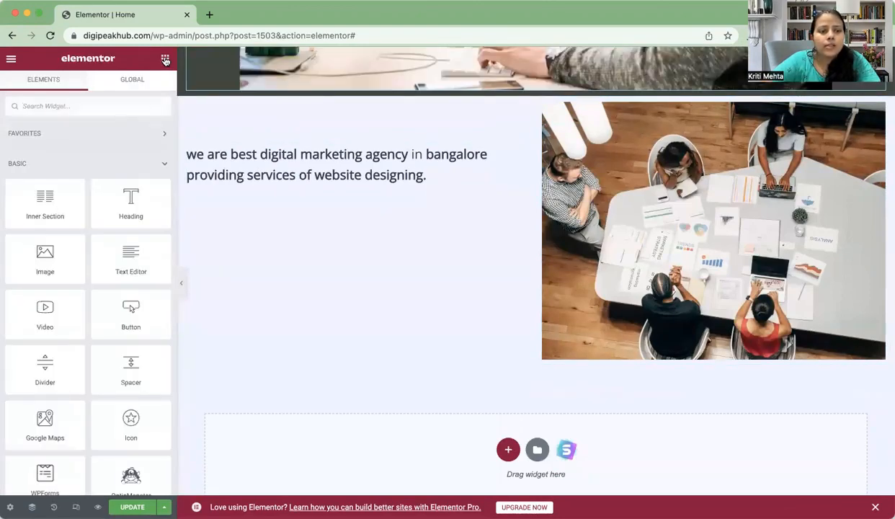
{"action": "scroll", "coordinate": [68, 389], "scroll_direction": "down", "scroll_amount": 3}
{"action": "scroll", "coordinate": [70, 385], "scroll_direction": "up", "scroll_amount": 4}
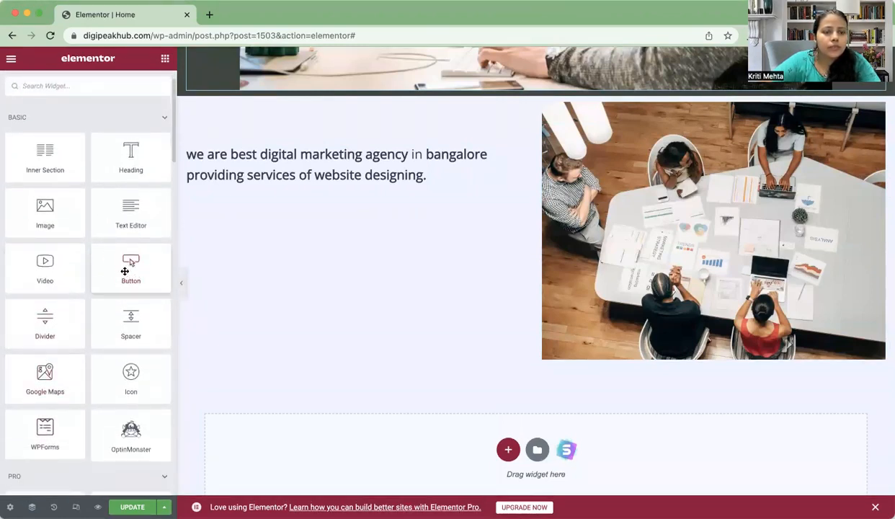
{"action": "left_click_drag", "start_coordinate": [314, 285], "coordinate": [342, 203]}
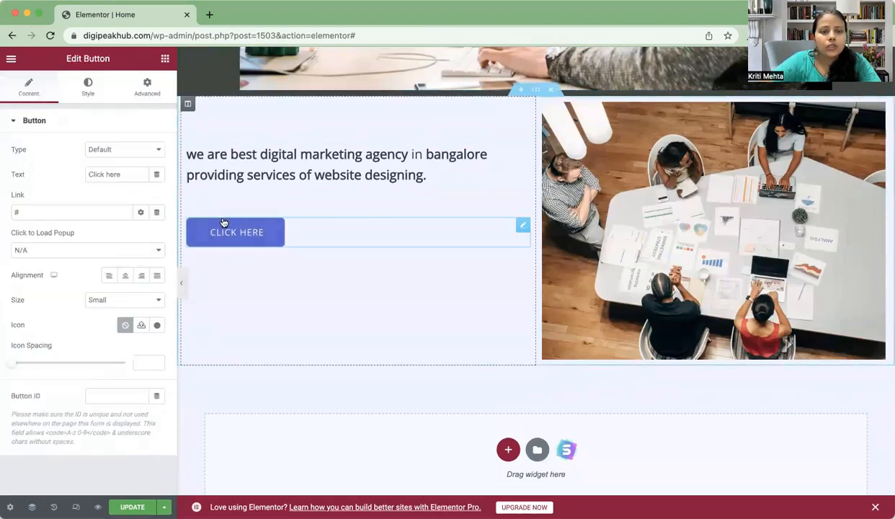
{"action": "left_click", "coordinate": [125, 277]}
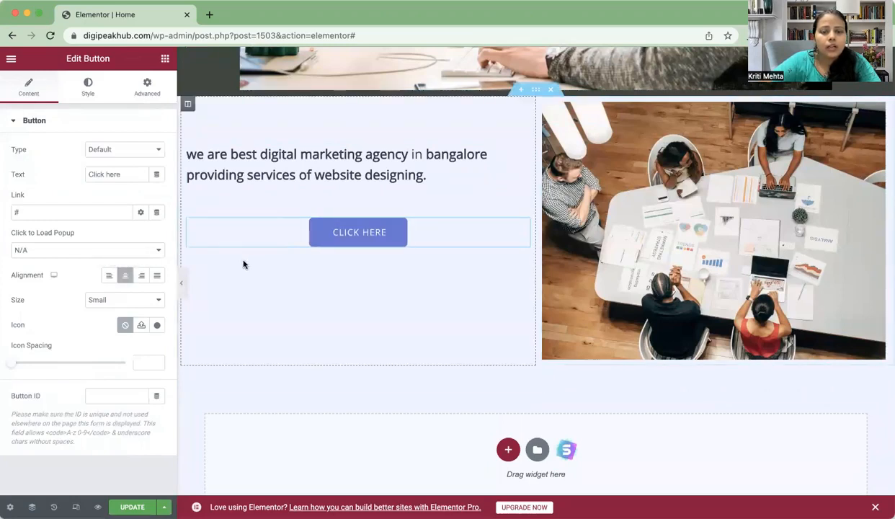
Step: Change the button label to 'Contact us'
{"action": "left_click", "coordinate": [122, 174]}
{"action": "key", "text": "BackSpace"}
{"action": "key", "text": "BackSpace"}
{"action": "key", "text": "BackSpace"}
{"action": "key", "text": "BackSpace"}
{"action": "key", "text": "BackSpace"}
{"action": "key", "text": "BackSpace"}
{"action": "key", "text": "BackSpace"}
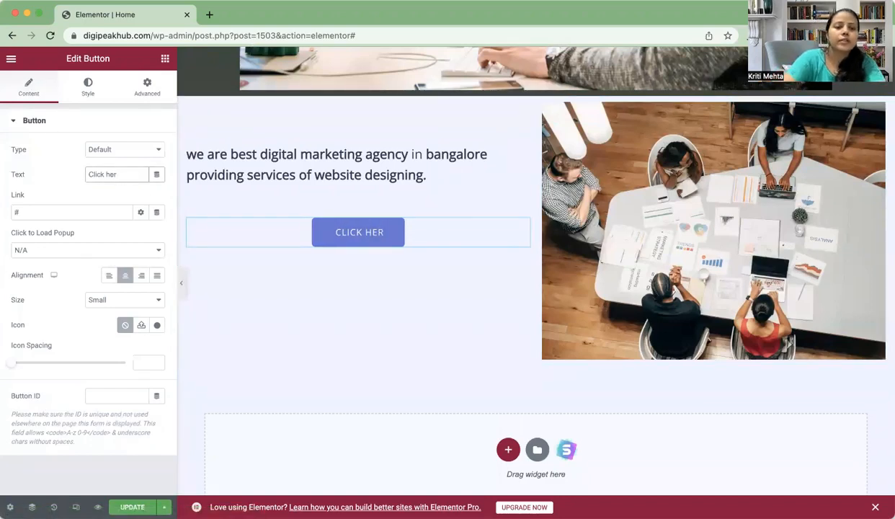
{"action": "key", "text": "BackSpace"}
{"action": "key", "text": "BackSpace"}
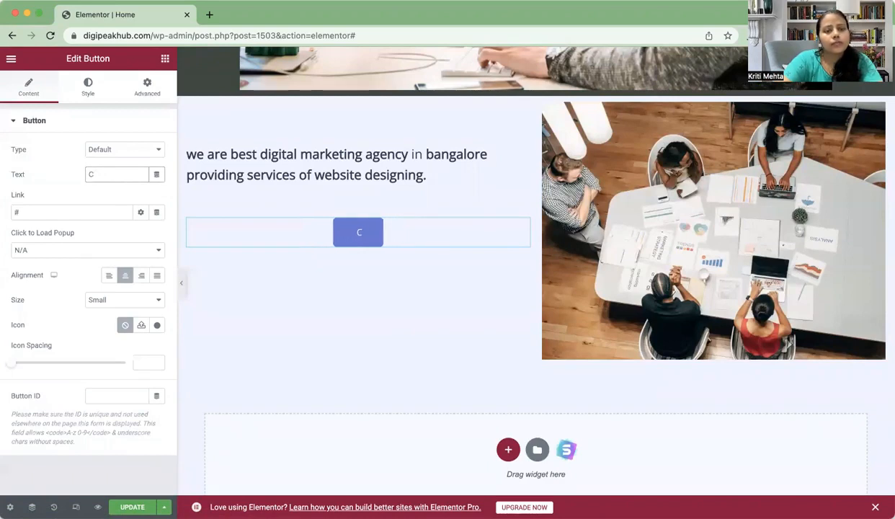
{"action": "type", "text": "o"}
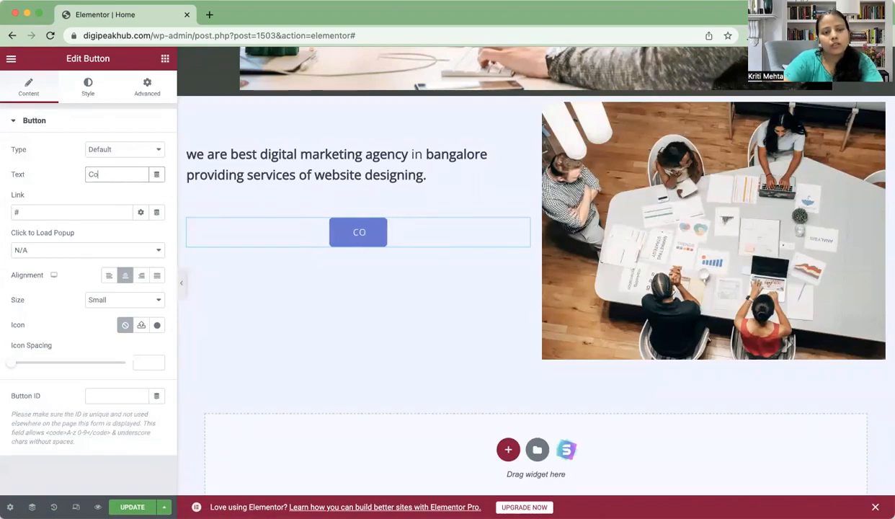
{"action": "type", "text": "ntact"}
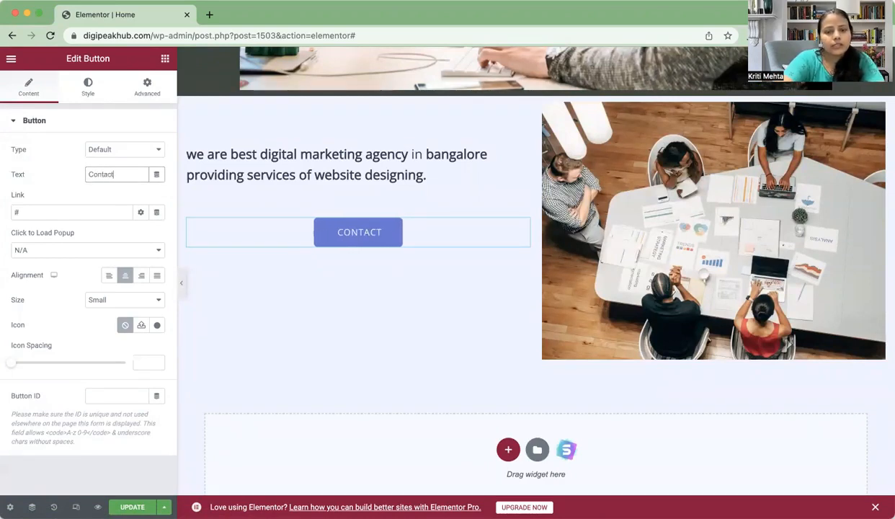
{"action": "type", "text": " us"}
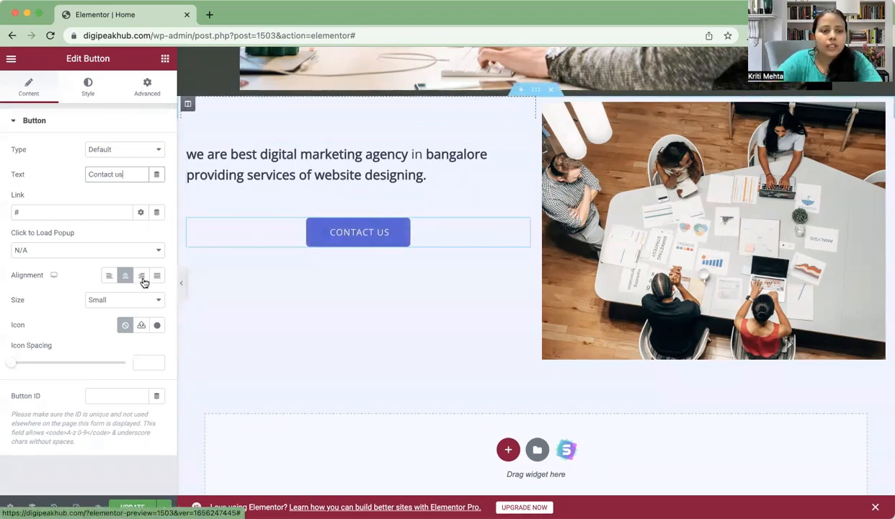
Step: In the button's Style tab, set the background type to Classic
{"action": "left_click", "coordinate": [90, 89]}
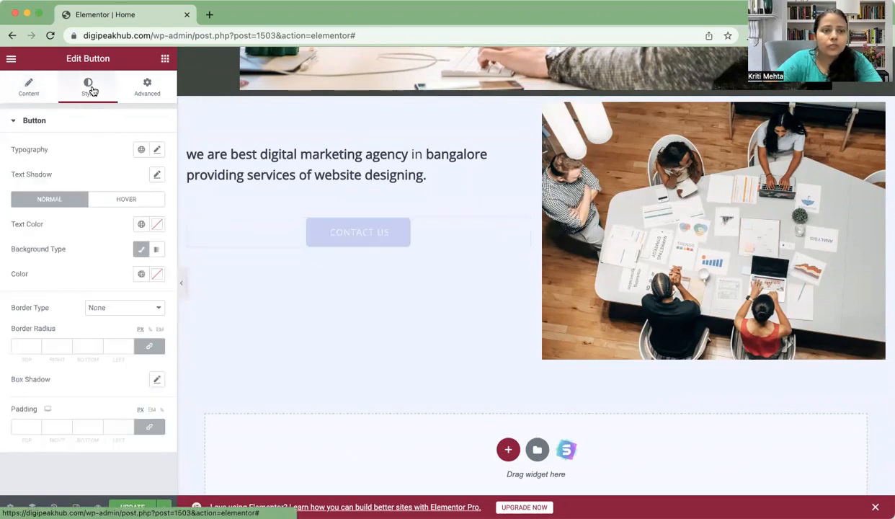
{"action": "left_click", "coordinate": [146, 249]}
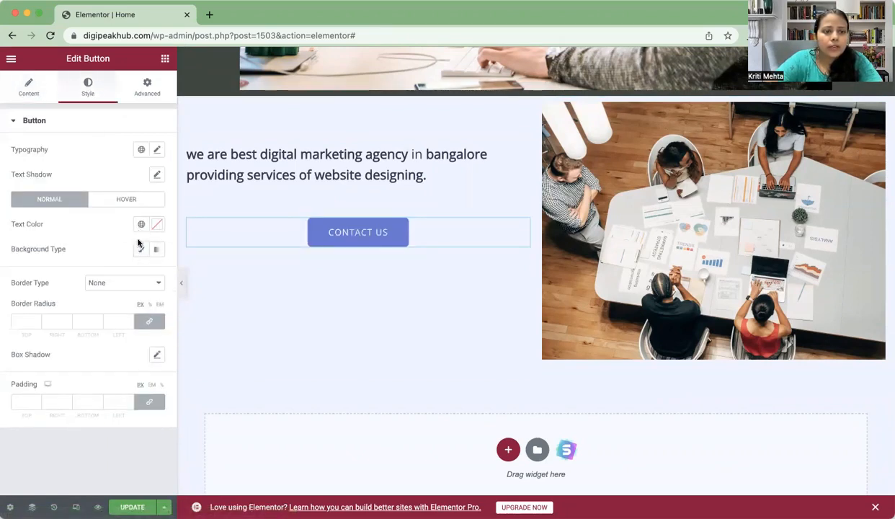
{"action": "left_click", "coordinate": [141, 249]}
{"action": "left_click", "coordinate": [142, 250]}
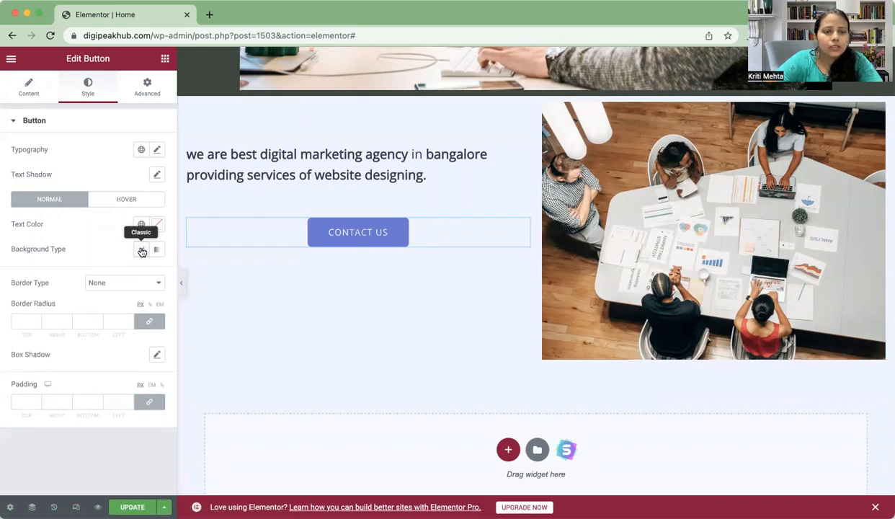
{"action": "left_click", "coordinate": [142, 250]}
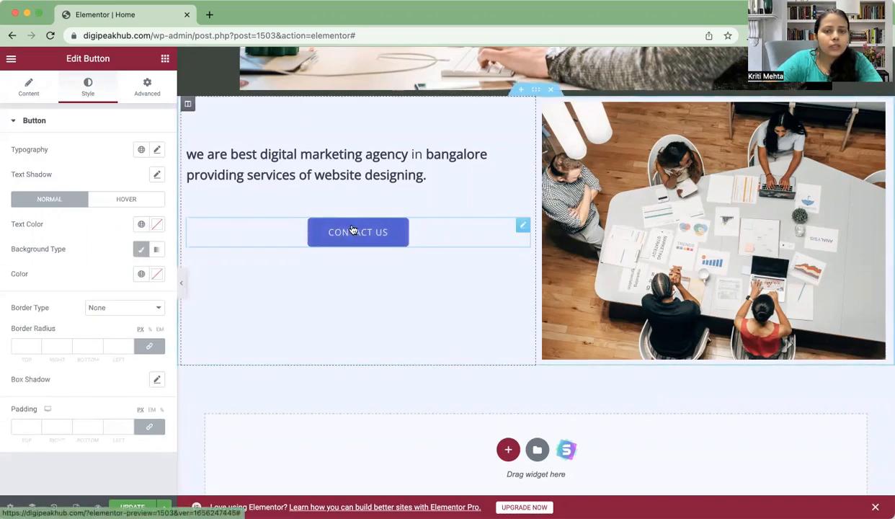
{"action": "left_click", "coordinate": [157, 249]}
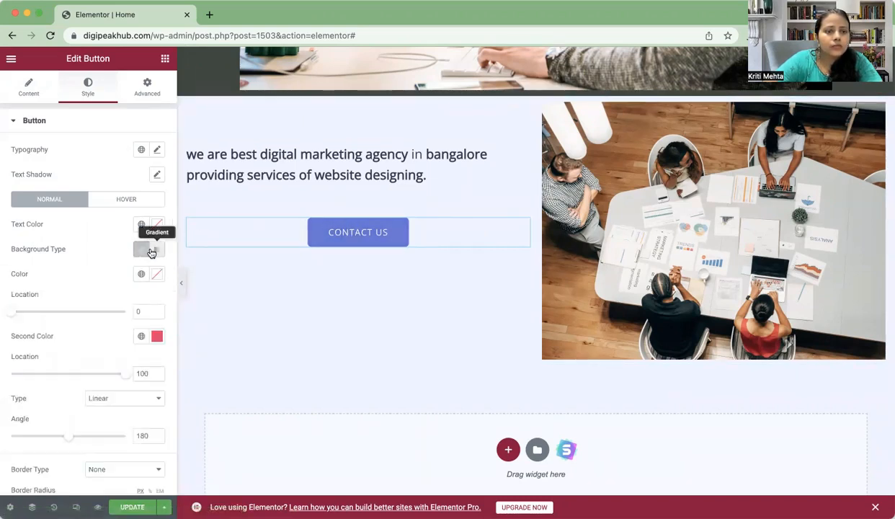
{"action": "left_click", "coordinate": [142, 249]}
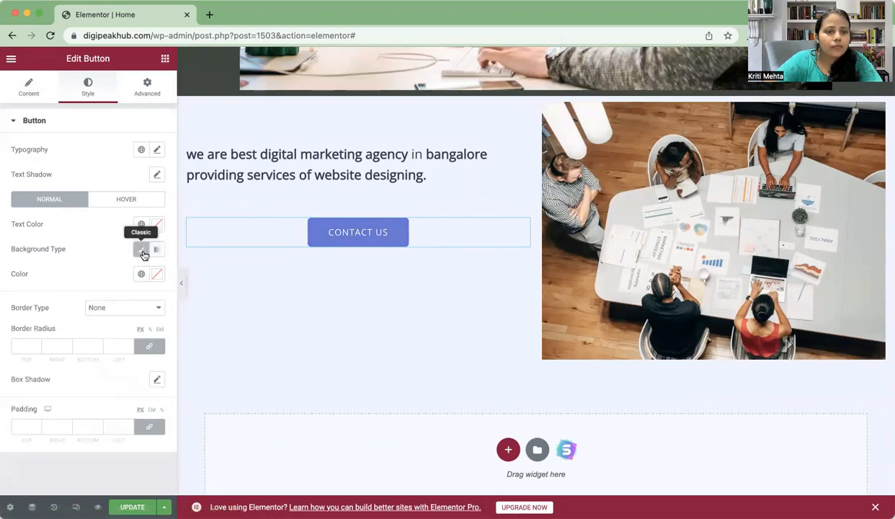
{"action": "left_click", "coordinate": [140, 251]}
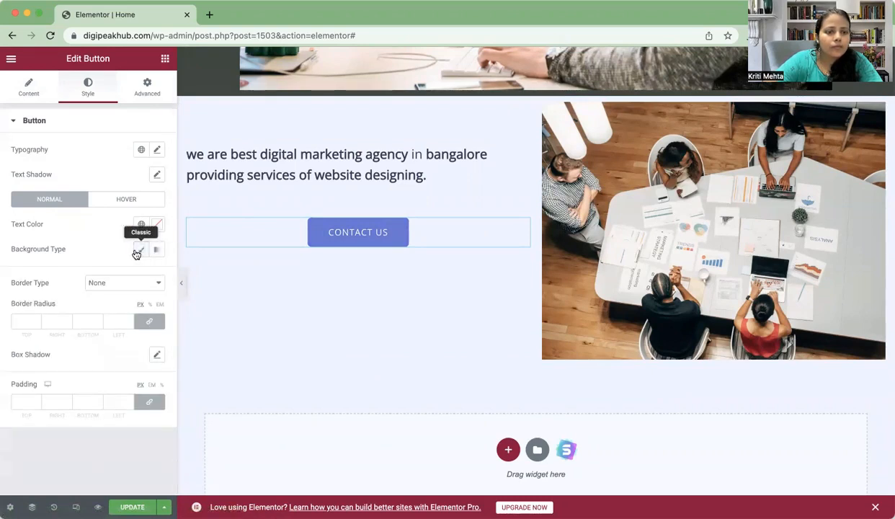
{"action": "left_click", "coordinate": [141, 254]}
Step: Pick a dark green as the button's background colour
{"action": "left_click", "coordinate": [158, 276]}
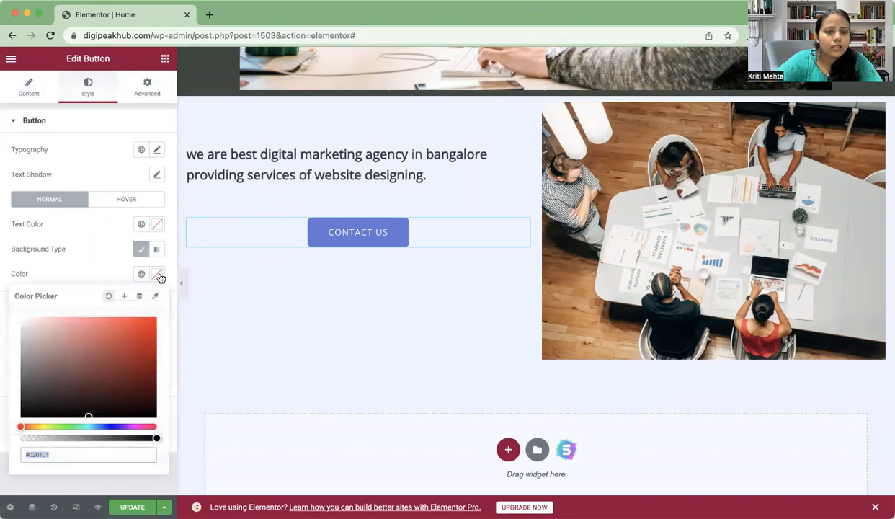
{"action": "left_click", "coordinate": [66, 426]}
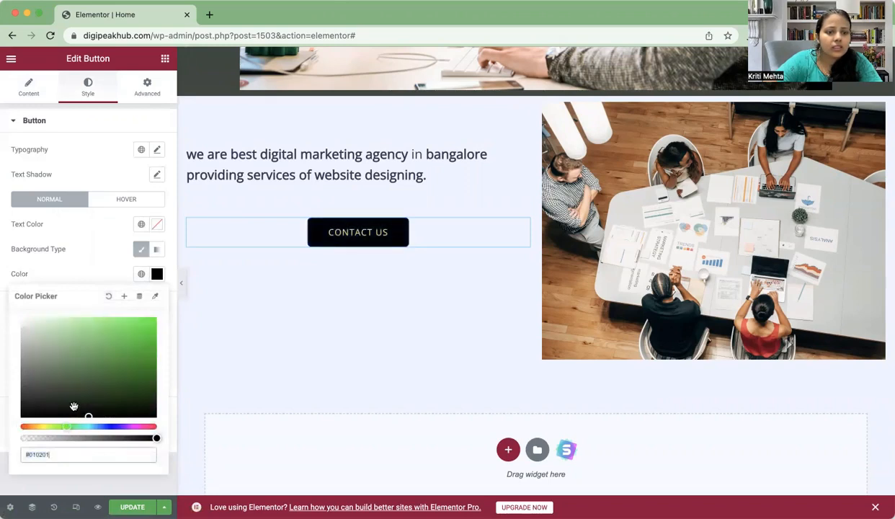
{"action": "left_click_drag", "start_coordinate": [89, 418], "coordinate": [115, 374]}
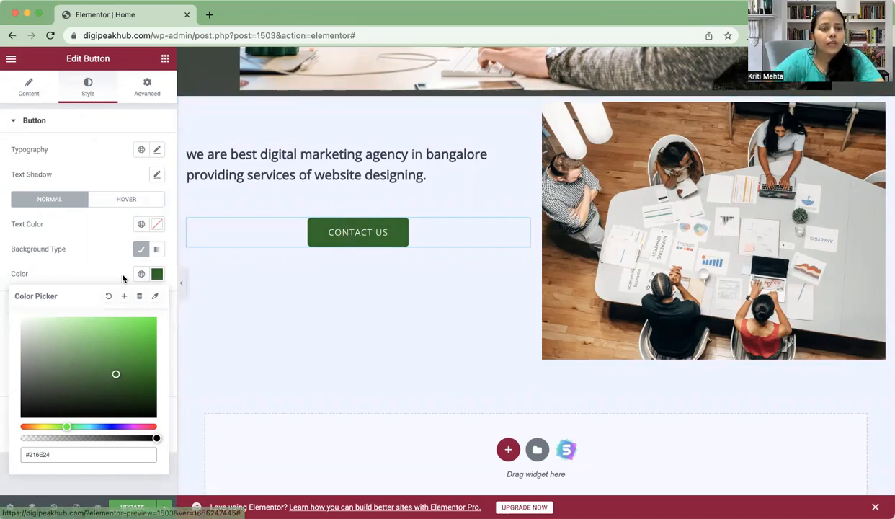
{"action": "left_click", "coordinate": [145, 87]}
{"action": "scroll", "coordinate": [81, 342], "scroll_direction": "down", "scroll_amount": 3}
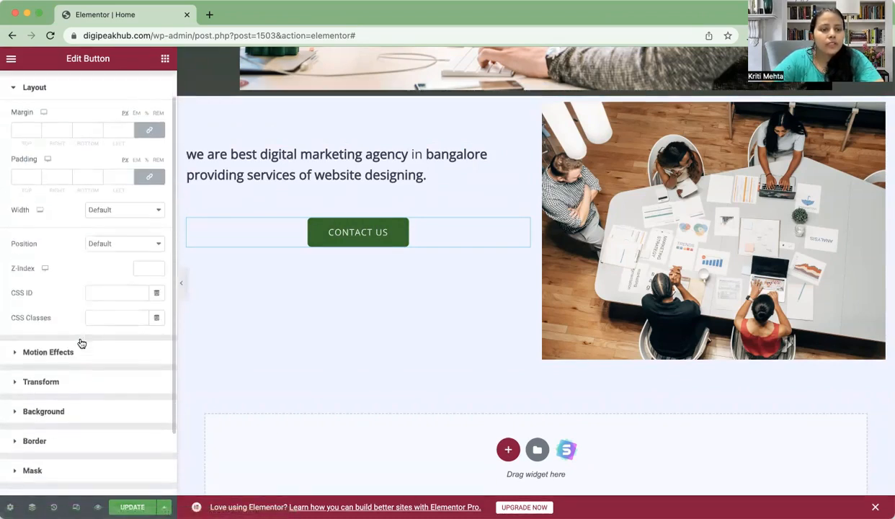
Step: Give the Contact us button a Zoom In entrance animation under Motion Effects
{"action": "left_click", "coordinate": [75, 278]}
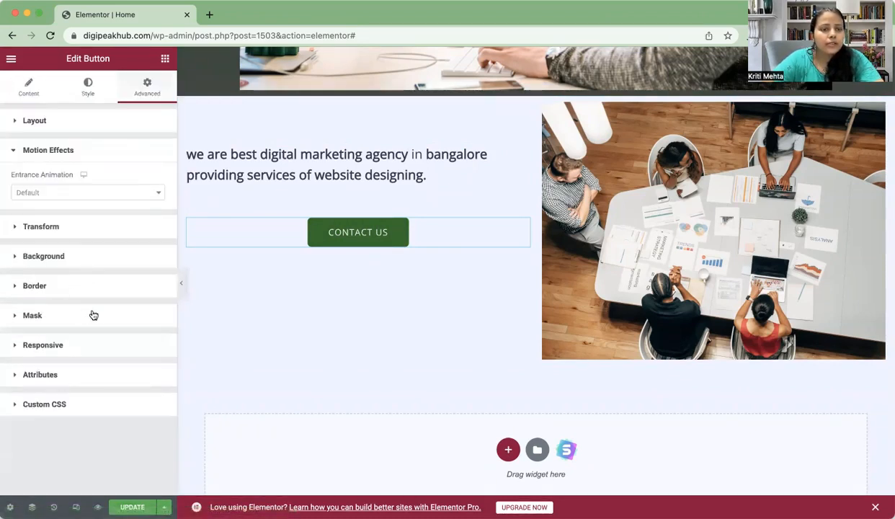
{"action": "left_click", "coordinate": [125, 194]}
{"action": "scroll", "coordinate": [58, 312], "scroll_direction": "down", "scroll_amount": 2}
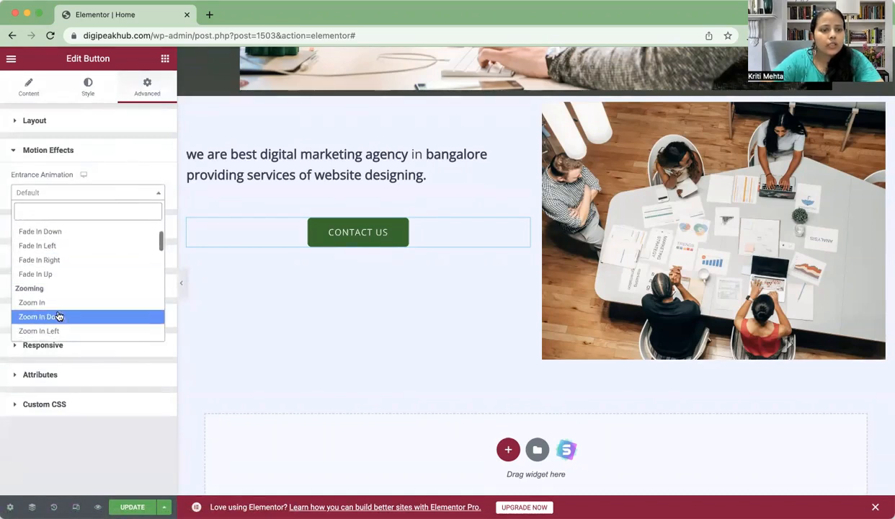
{"action": "left_click", "coordinate": [51, 303]}
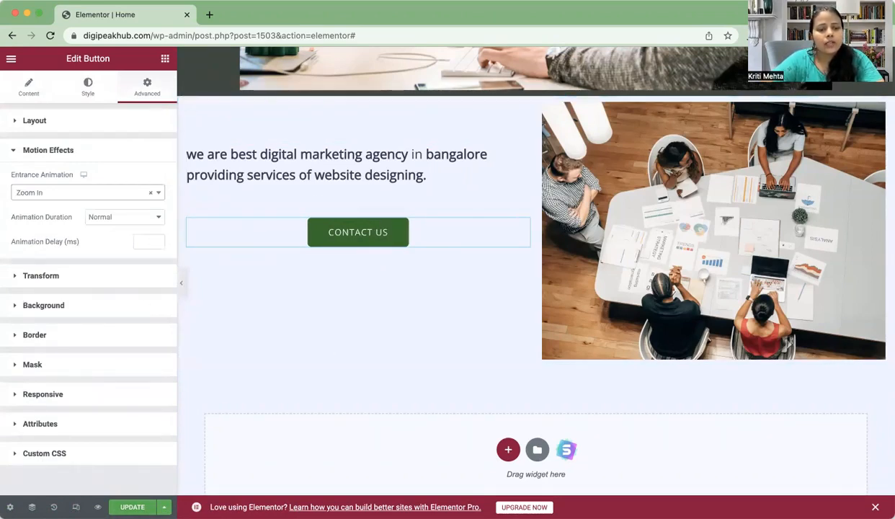
Step: Update the page and scroll the preview to check the animated button
{"action": "left_click", "coordinate": [132, 507]}
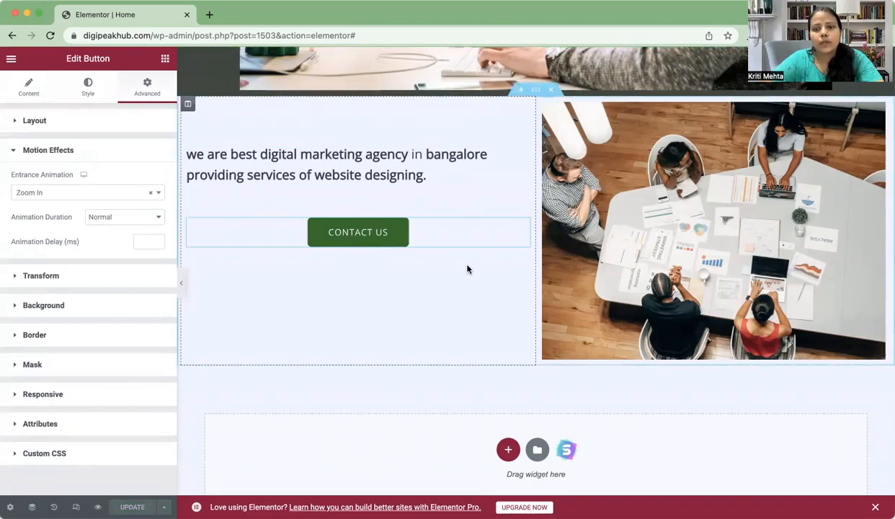
{"action": "scroll", "coordinate": [468, 269], "scroll_direction": "up", "scroll_amount": 10}
{"action": "scroll", "coordinate": [468, 269], "scroll_direction": "down", "scroll_amount": 1}
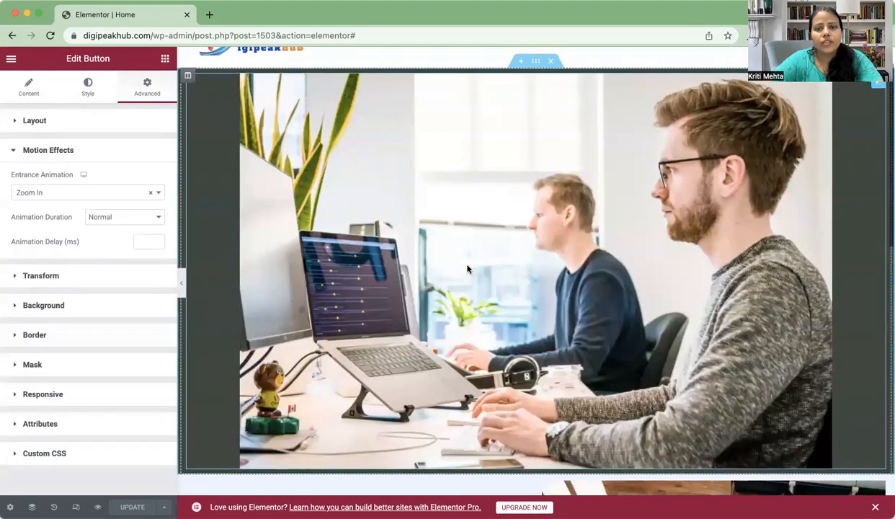
{"action": "scroll", "coordinate": [468, 268], "scroll_direction": "up", "scroll_amount": 1}
{"action": "scroll", "coordinate": [468, 269], "scroll_direction": "down", "scroll_amount": 1}
{"action": "scroll", "coordinate": [467, 269], "scroll_direction": "down", "scroll_amount": 3}
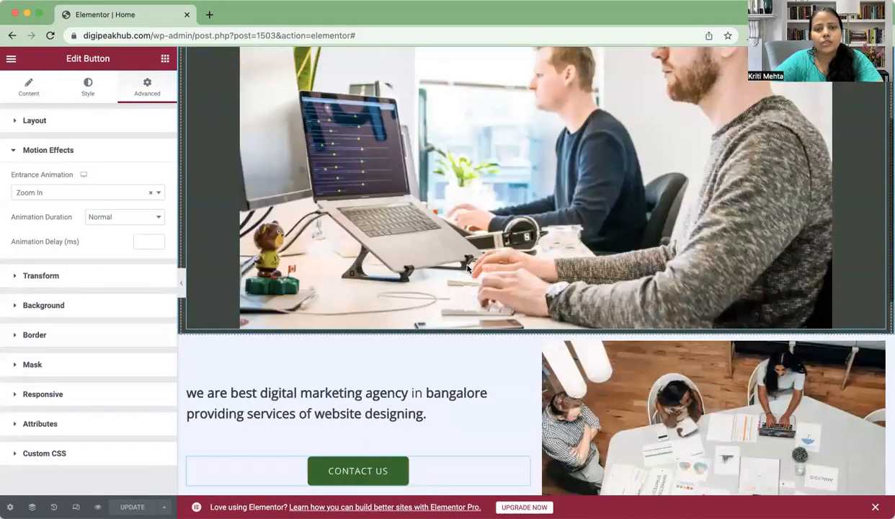
{"action": "scroll", "coordinate": [468, 269], "scroll_direction": "up", "scroll_amount": 4}
{"action": "scroll", "coordinate": [381, 304], "scroll_direction": "down", "scroll_amount": 4}
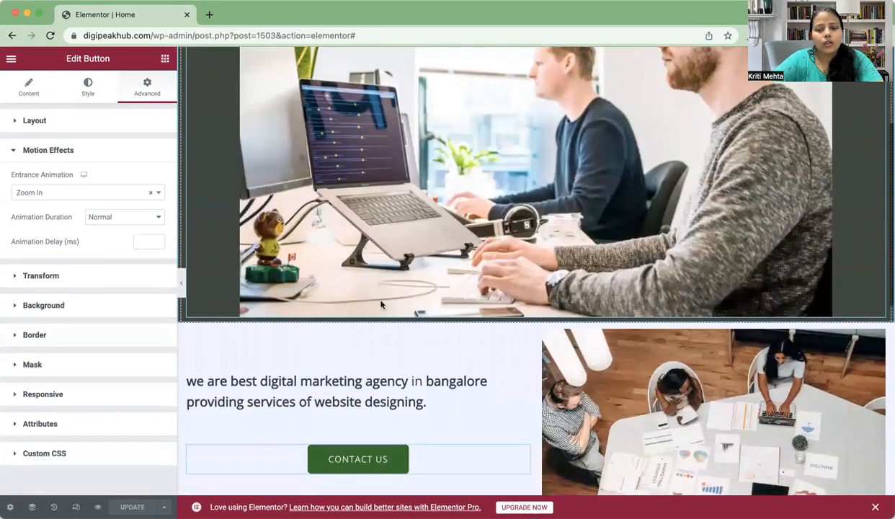
{"action": "scroll", "coordinate": [385, 306], "scroll_direction": "down", "scroll_amount": 2}
{"action": "scroll", "coordinate": [252, 329], "scroll_direction": "down", "scroll_amount": 3}
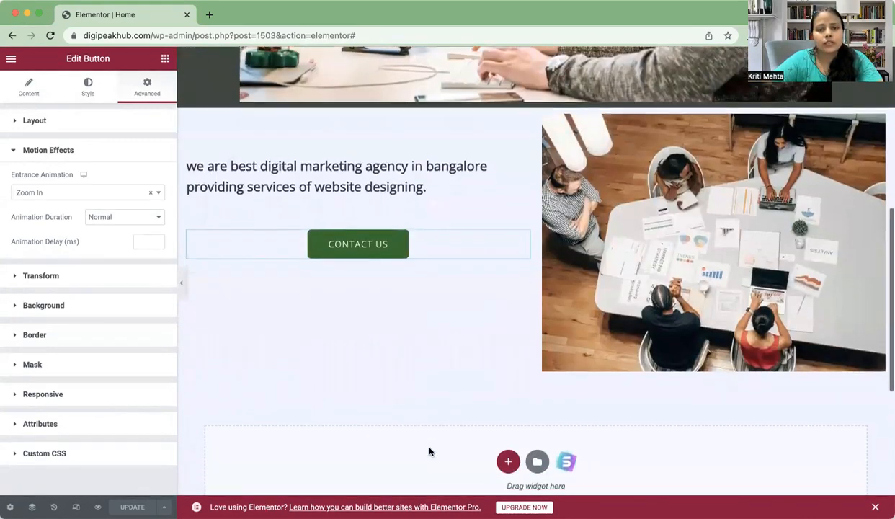
{"action": "scroll", "coordinate": [430, 452], "scroll_direction": "up", "scroll_amount": 3}
{"action": "scroll", "coordinate": [430, 452], "scroll_direction": "up", "scroll_amount": 3}
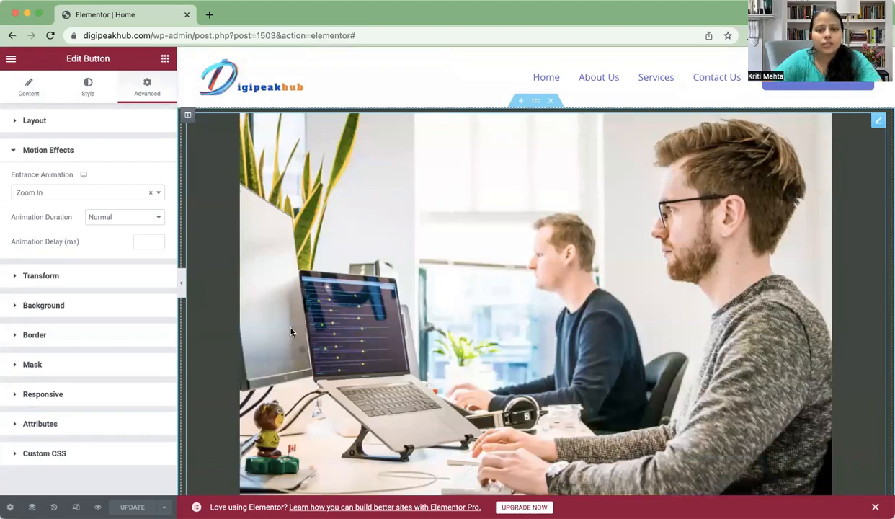
{"action": "scroll", "coordinate": [291, 331], "scroll_direction": "down", "scroll_amount": 3}
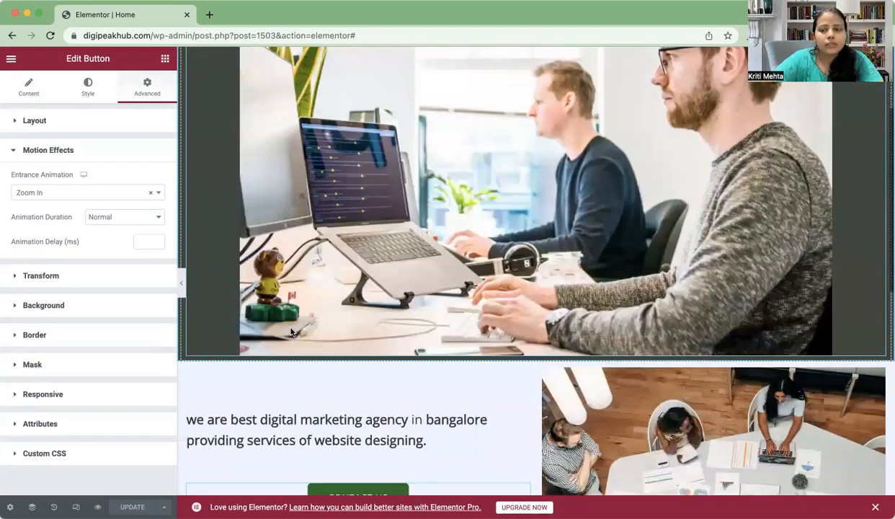
{"action": "scroll", "coordinate": [291, 331], "scroll_direction": "down", "scroll_amount": 5}
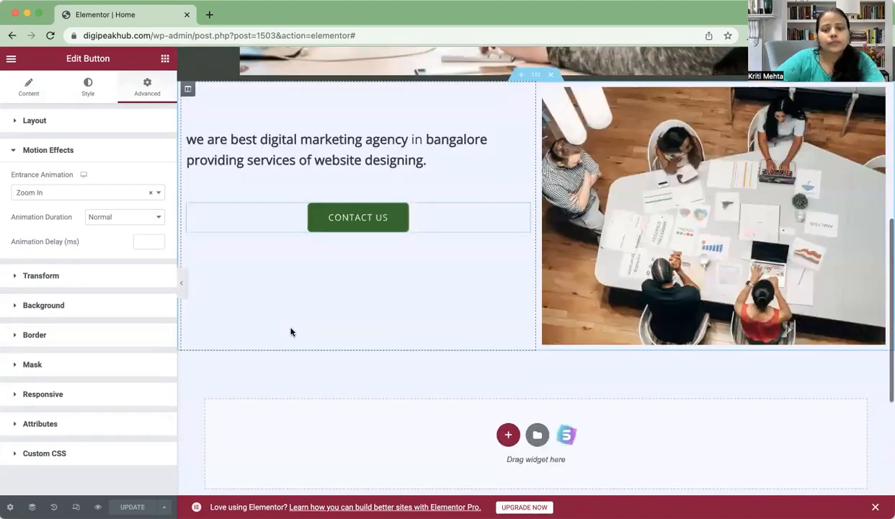
Step: Add a new two-column section at the page bottom and bring up the widget list
{"action": "left_click", "coordinate": [509, 436]}
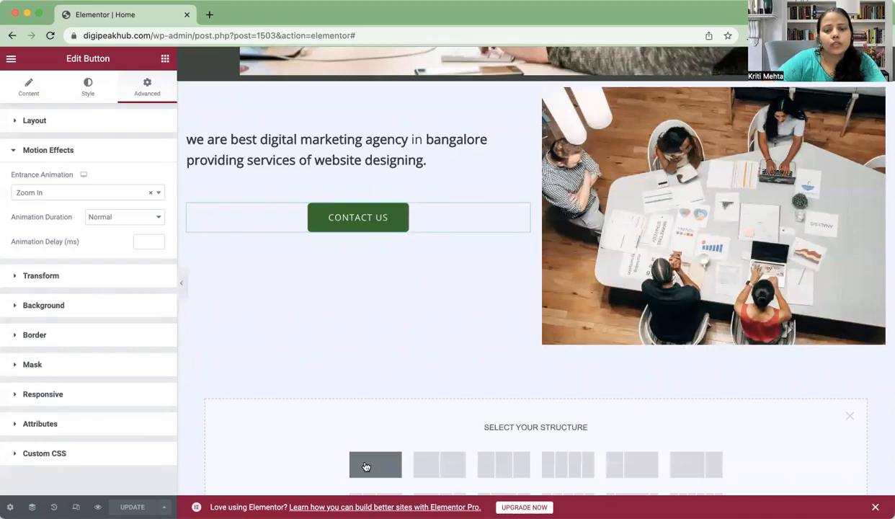
{"action": "left_click", "coordinate": [423, 468]}
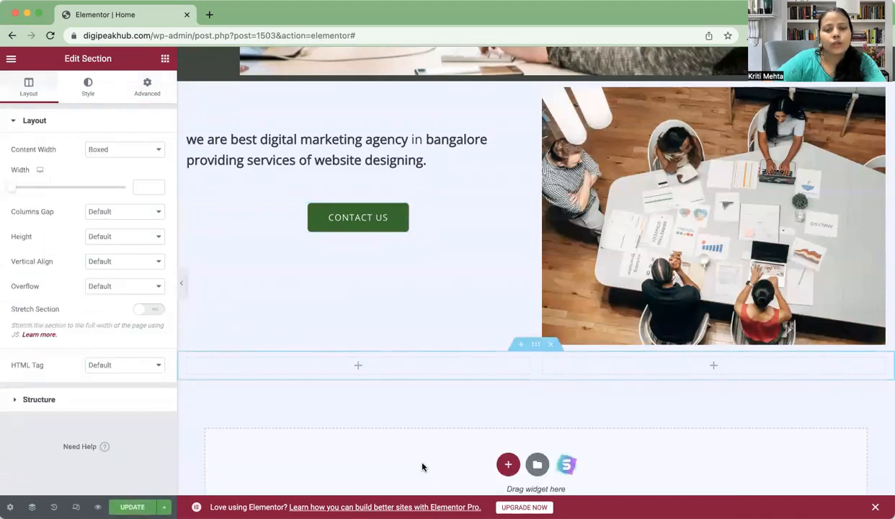
{"action": "left_click", "coordinate": [164, 59]}
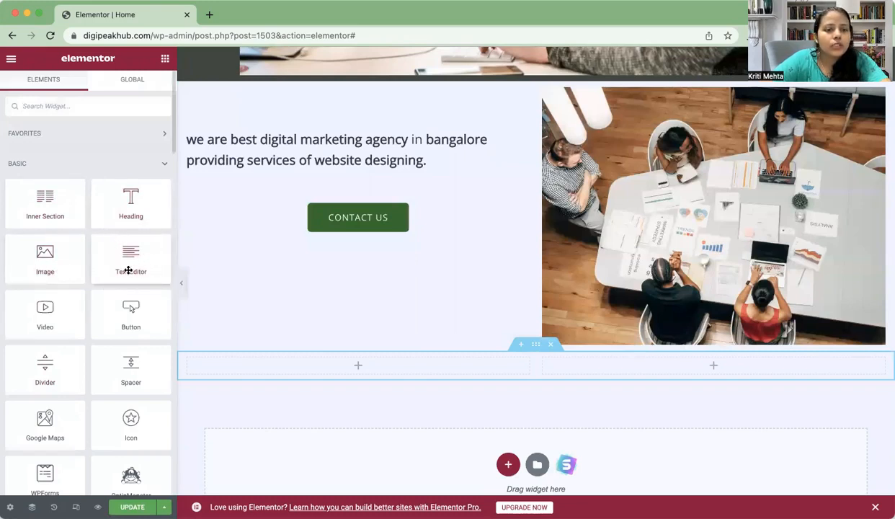
{"action": "scroll", "coordinate": [136, 280], "scroll_direction": "down", "scroll_amount": 4}
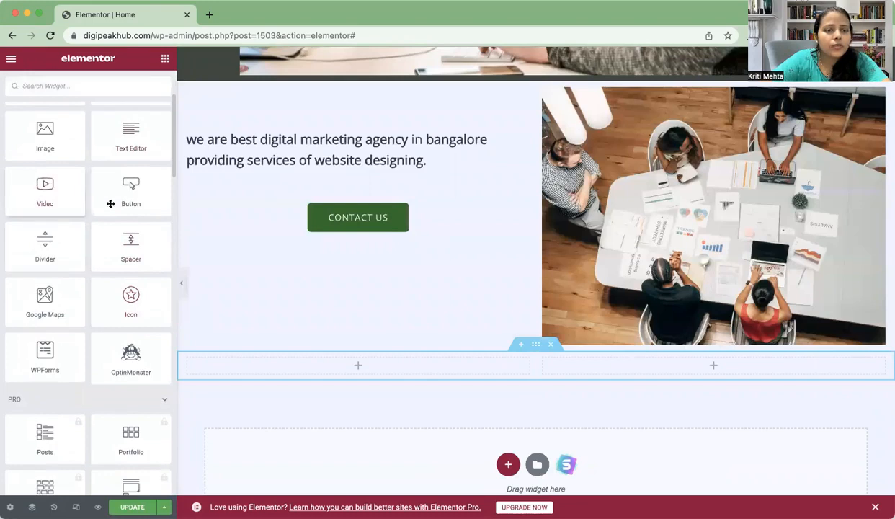
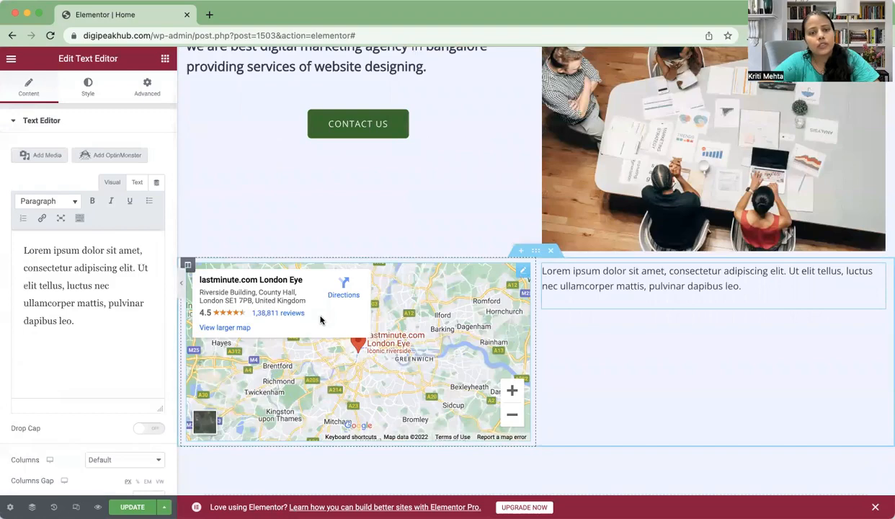
Step: Switch the Text Editor paragraph's panel to its Style settings
{"action": "left_click", "coordinate": [88, 87]}
Step: Compare the paragraph's Style and Content settings
{"action": "left_click", "coordinate": [41, 94]}
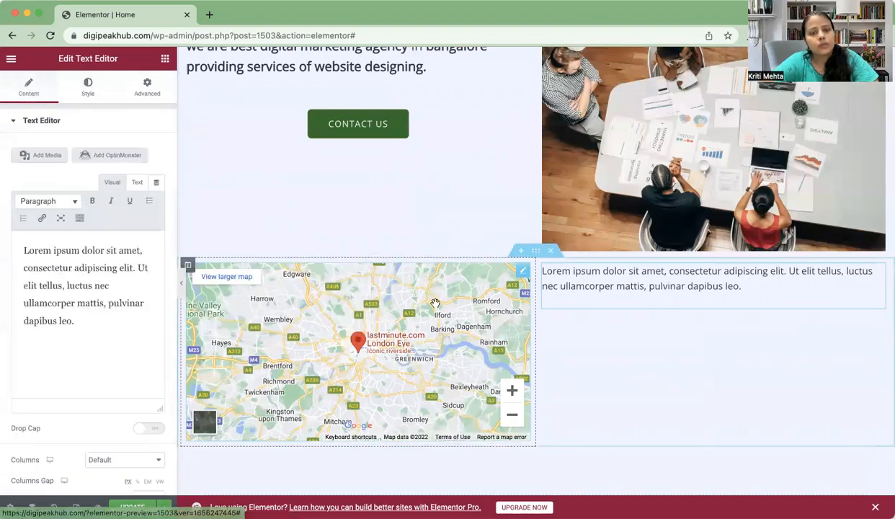
{"action": "scroll", "coordinate": [440, 318], "scroll_direction": "down", "scroll_amount": 2}
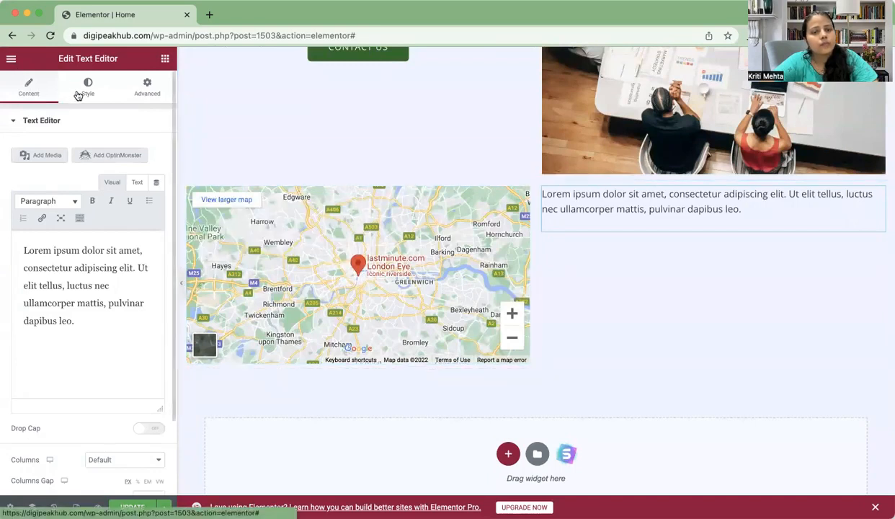
{"action": "left_click", "coordinate": [78, 96]}
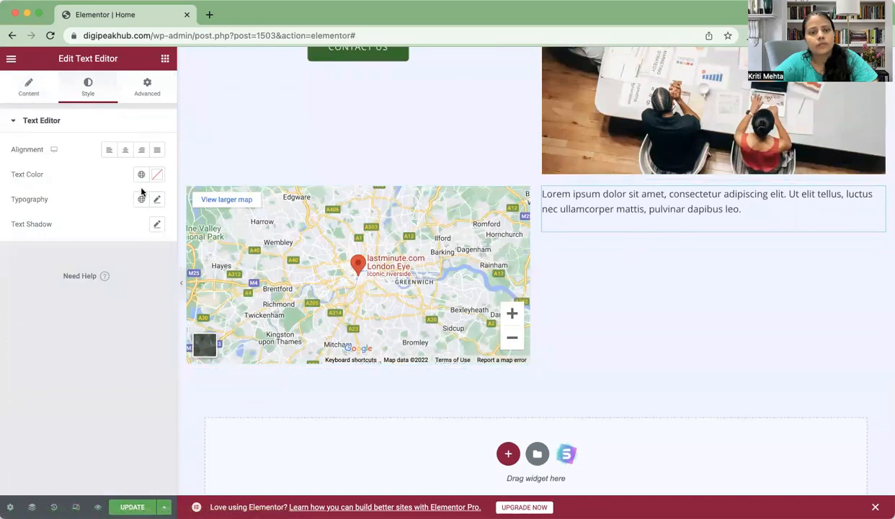
{"action": "left_click", "coordinate": [21, 93]}
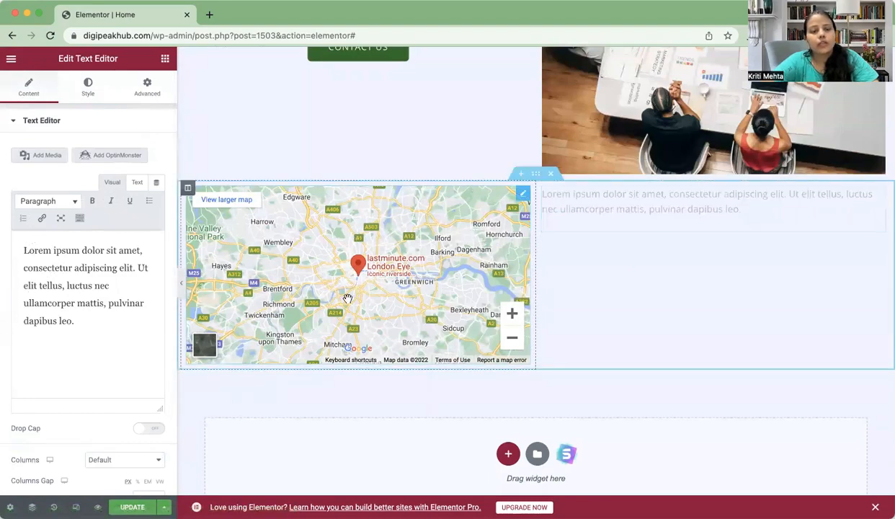
Step: Start a new empty section below the London map
{"action": "scroll", "coordinate": [350, 292], "scroll_direction": "down", "scroll_amount": 2}
{"action": "scroll", "coordinate": [353, 287], "scroll_direction": "down", "scroll_amount": 3}
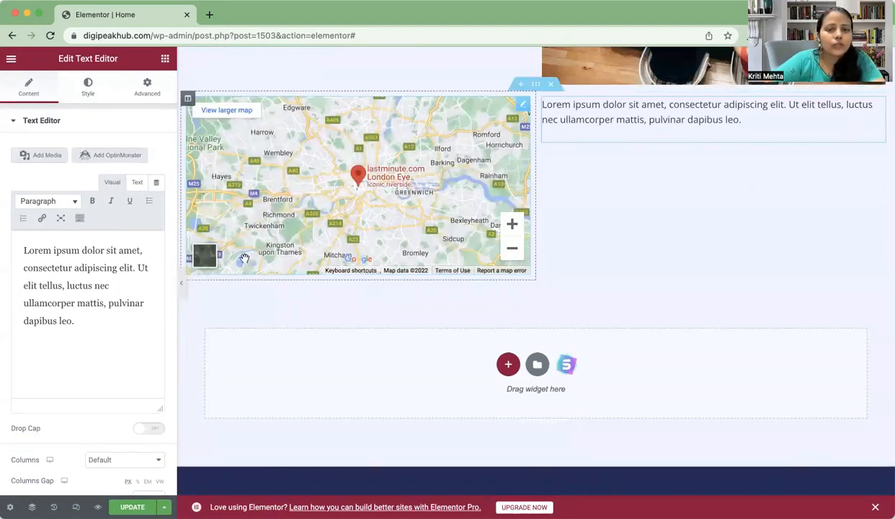
{"action": "left_click", "coordinate": [504, 366]}
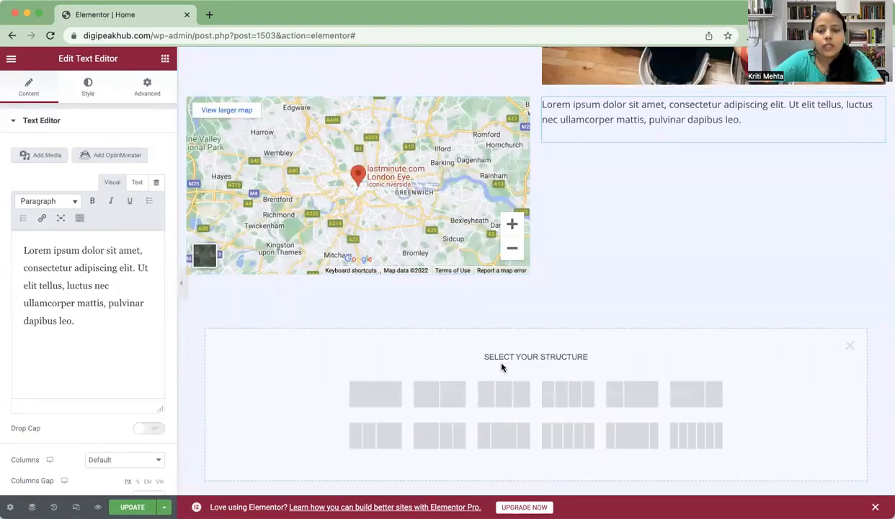
Step: Choose the two-column structure, then browse the widget list down to the General section
{"action": "left_click", "coordinate": [428, 394]}
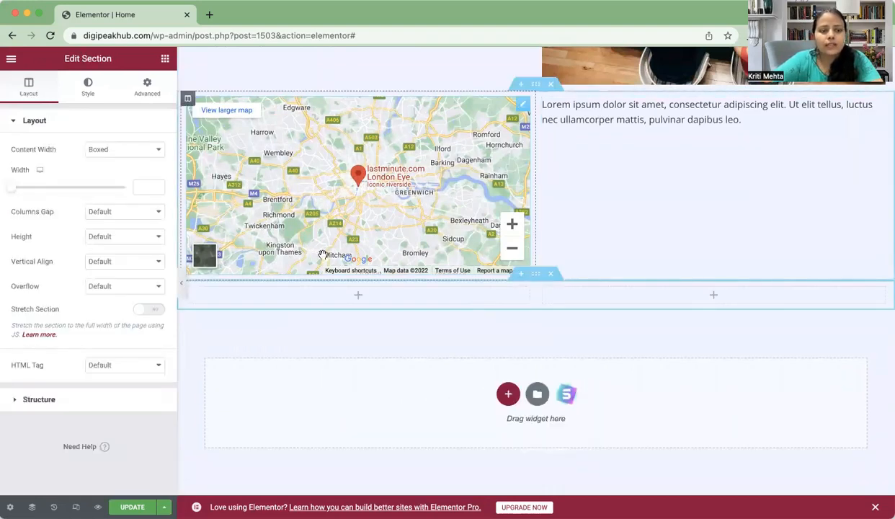
{"action": "left_click", "coordinate": [165, 58]}
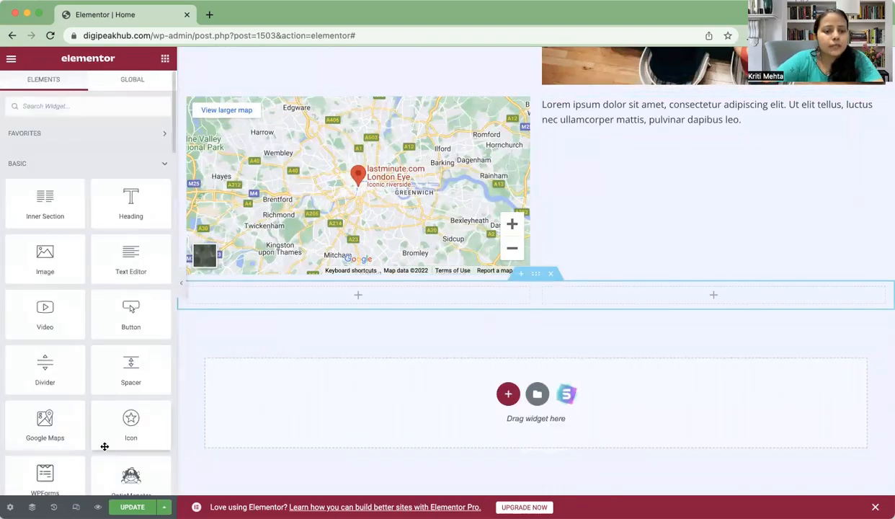
{"action": "scroll", "coordinate": [105, 447], "scroll_direction": "down", "scroll_amount": 10}
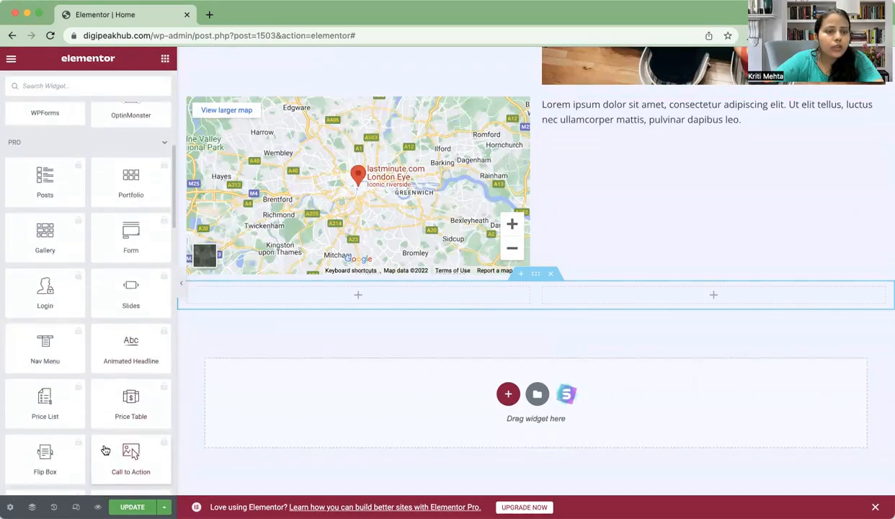
{"action": "scroll", "coordinate": [104, 450], "scroll_direction": "up", "scroll_amount": 5}
{"action": "scroll", "coordinate": [105, 450], "scroll_direction": "down", "scroll_amount": 3}
{"action": "scroll", "coordinate": [104, 450], "scroll_direction": "up", "scroll_amount": 5}
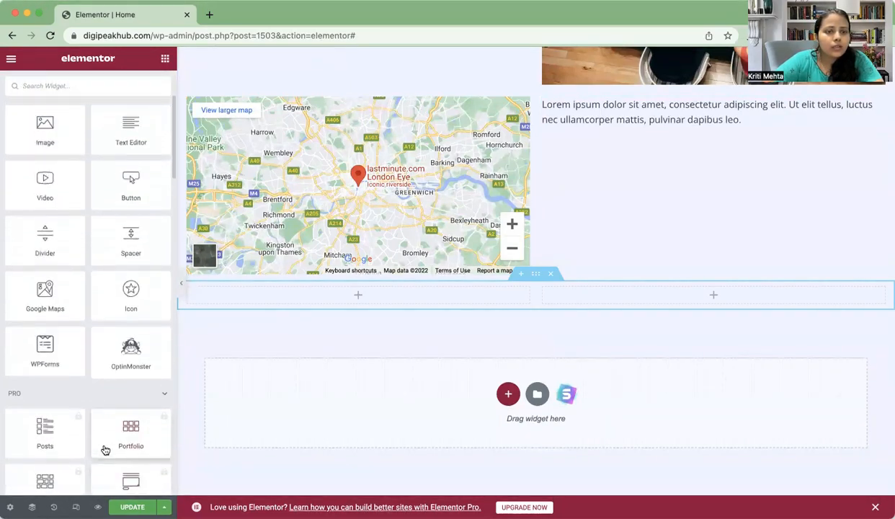
{"action": "scroll", "coordinate": [105, 450], "scroll_direction": "up", "scroll_amount": 1}
{"action": "scroll", "coordinate": [105, 451], "scroll_direction": "down", "scroll_amount": 15}
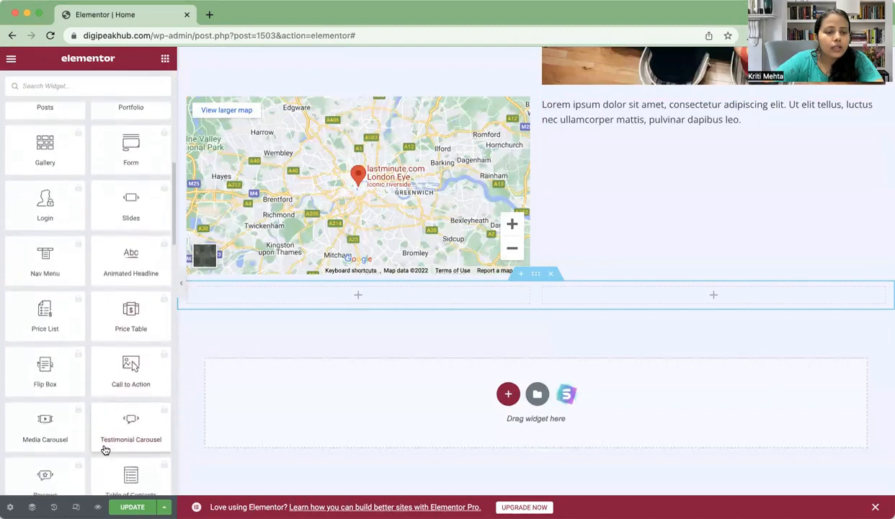
{"action": "scroll", "coordinate": [105, 451], "scroll_direction": "down", "scroll_amount": 8}
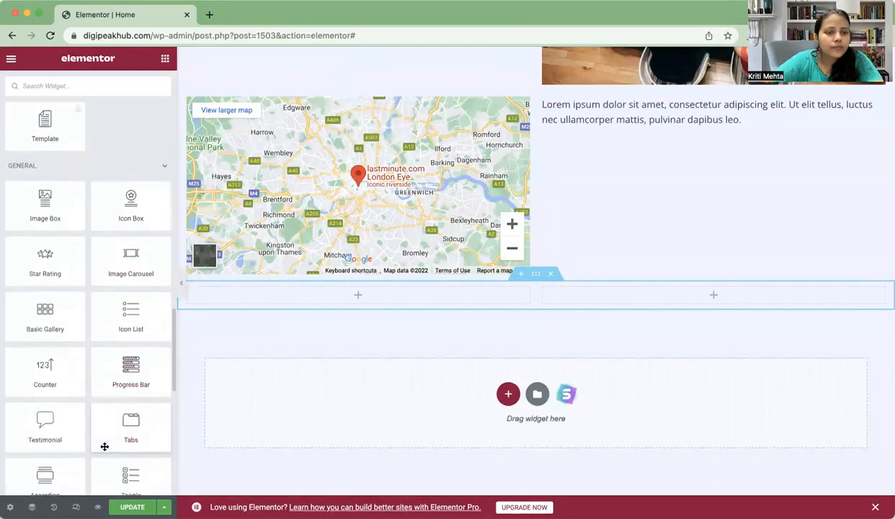
{"action": "scroll", "coordinate": [105, 447], "scroll_direction": "down", "scroll_amount": 2}
{"action": "scroll", "coordinate": [104, 447], "scroll_direction": "down", "scroll_amount": 3}
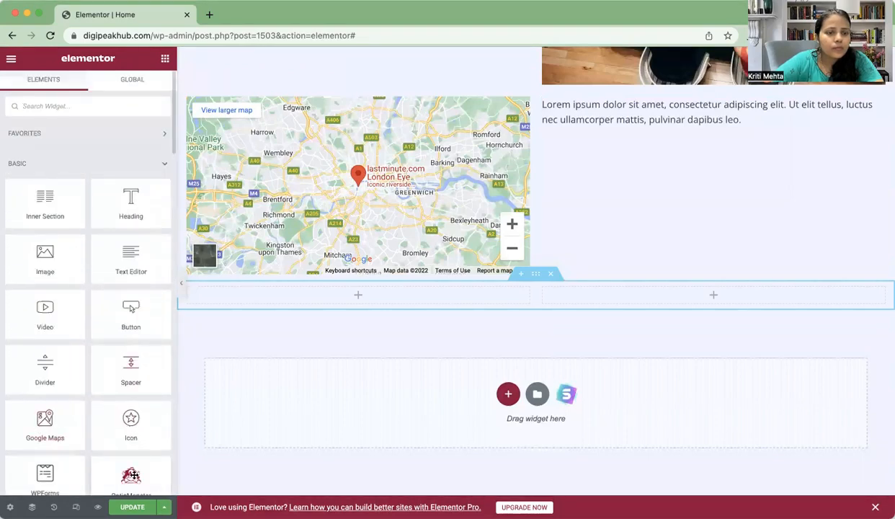
{"action": "scroll", "coordinate": [133, 476], "scroll_direction": "down", "scroll_amount": 3}
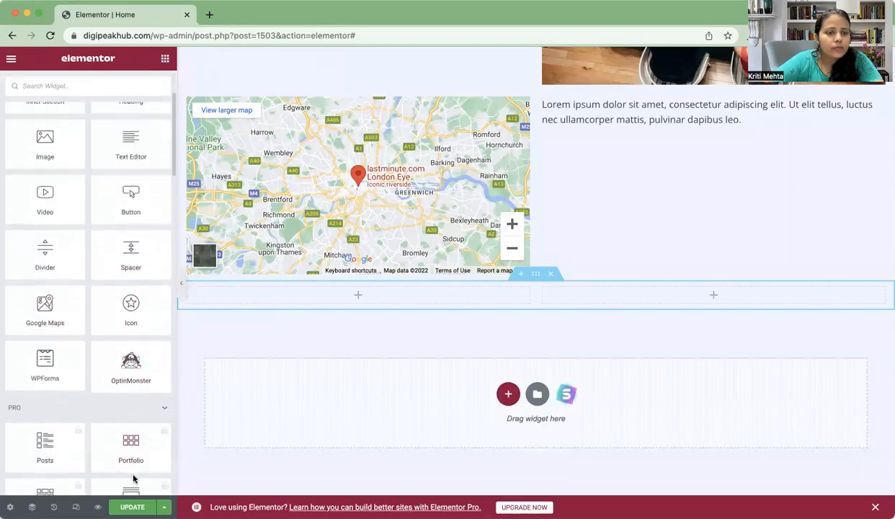
{"action": "scroll", "coordinate": [133, 477], "scroll_direction": "up", "scroll_amount": 3}
{"action": "scroll", "coordinate": [134, 479], "scroll_direction": "down", "scroll_amount": 3}
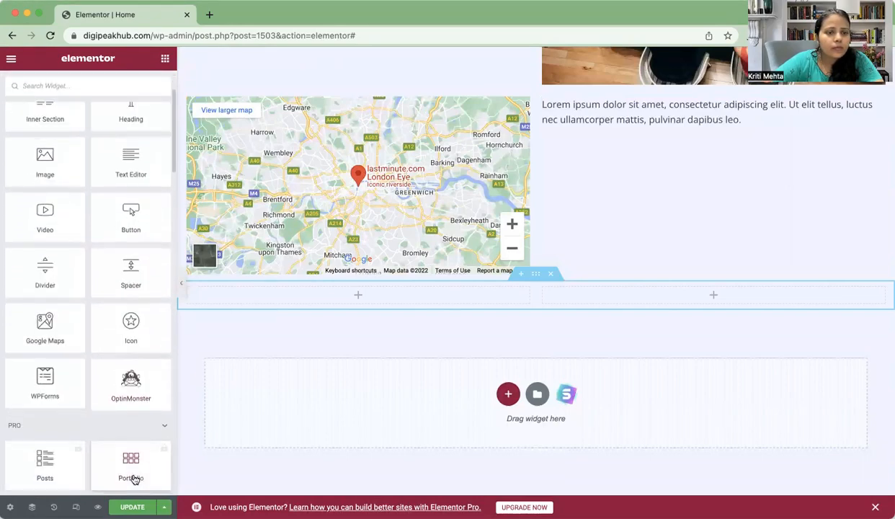
{"action": "scroll", "coordinate": [132, 479], "scroll_direction": "down", "scroll_amount": 10}
{"action": "scroll", "coordinate": [132, 479], "scroll_direction": "down", "scroll_amount": 10}
{"action": "scroll", "coordinate": [134, 476], "scroll_direction": "down", "scroll_amount": 2}
{"action": "scroll", "coordinate": [133, 475], "scroll_direction": "down", "scroll_amount": 1}
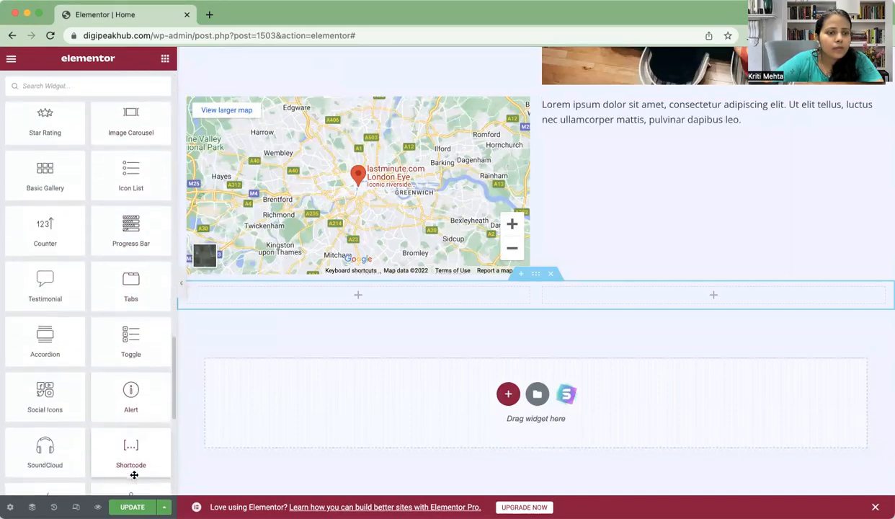
Step: Drop a Testimonial widget into the left column and give it the glasses headshot
{"action": "left_click_drag", "start_coordinate": [35, 296], "coordinate": [355, 306]}
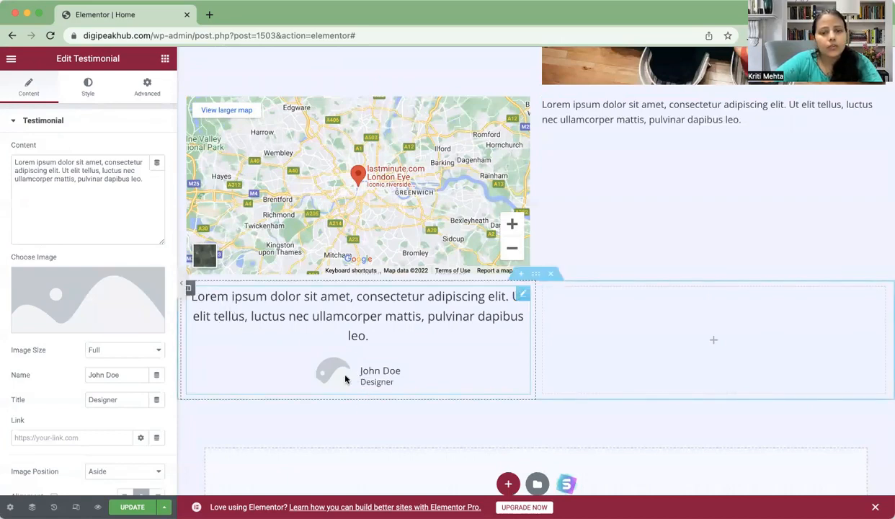
{"action": "left_click", "coordinate": [126, 308]}
{"action": "scroll", "coordinate": [345, 308], "scroll_direction": "down", "scroll_amount": 4}
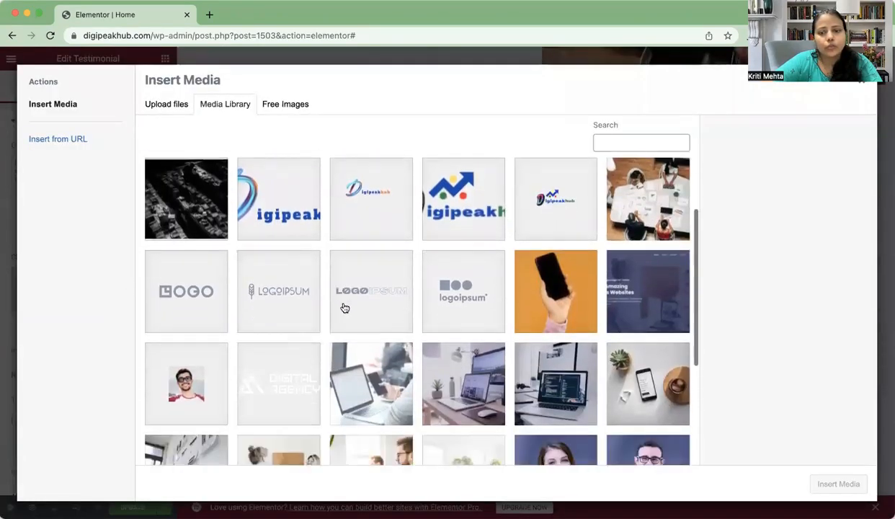
{"action": "left_click", "coordinate": [182, 358]}
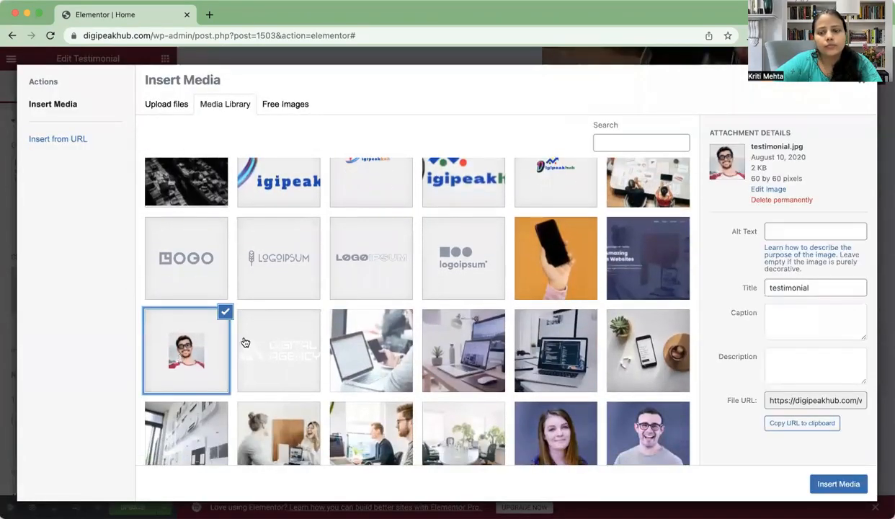
{"action": "left_click", "coordinate": [838, 483]}
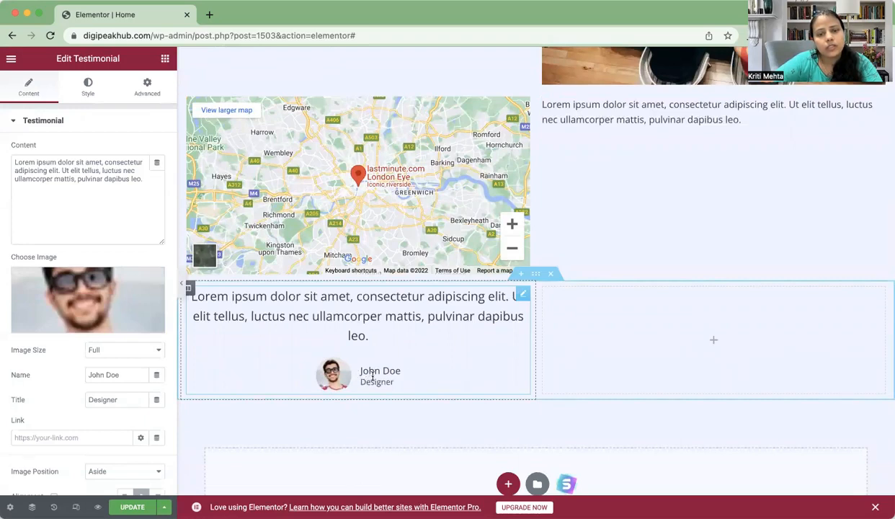
Step: Select the testimonial's placeholder reviewer name text
{"action": "left_click", "coordinate": [127, 380]}
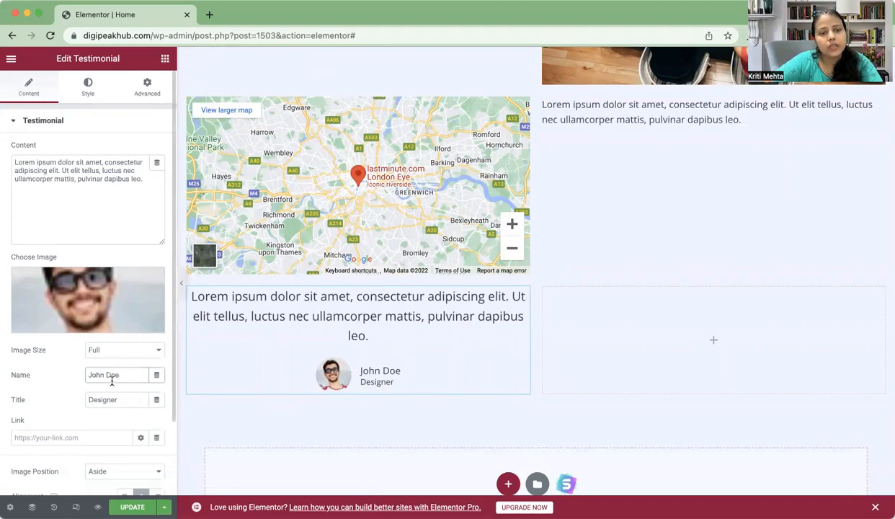
{"action": "left_click_drag", "start_coordinate": [124, 378], "coordinate": [95, 377]}
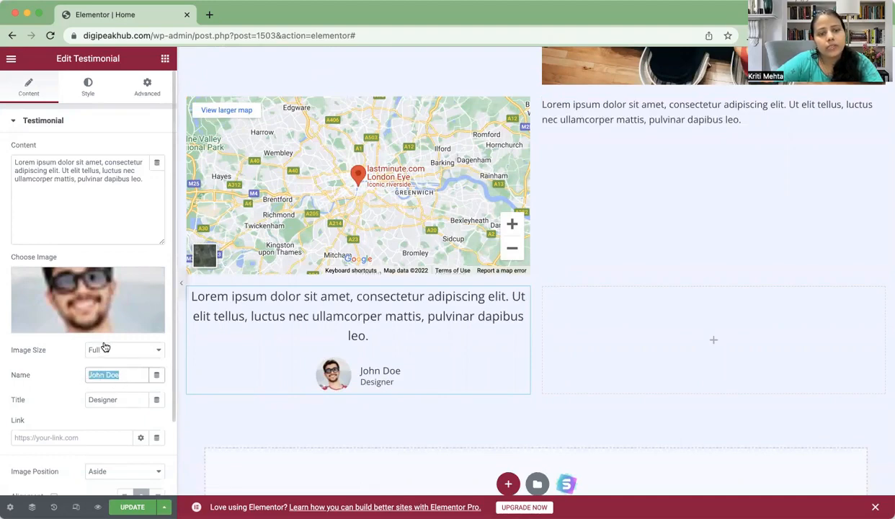
{"action": "scroll", "coordinate": [343, 288], "scroll_direction": "up", "scroll_amount": 1}
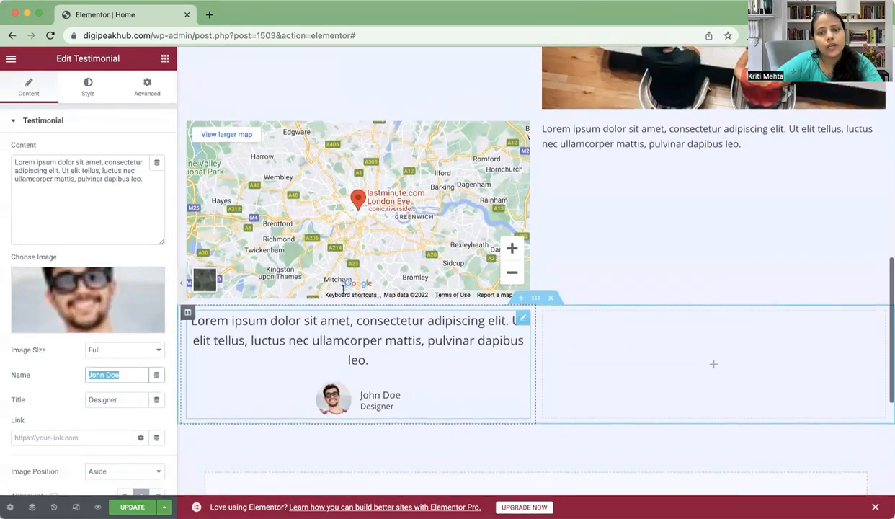
{"action": "scroll", "coordinate": [505, 274], "scroll_direction": "down", "scroll_amount": 2}
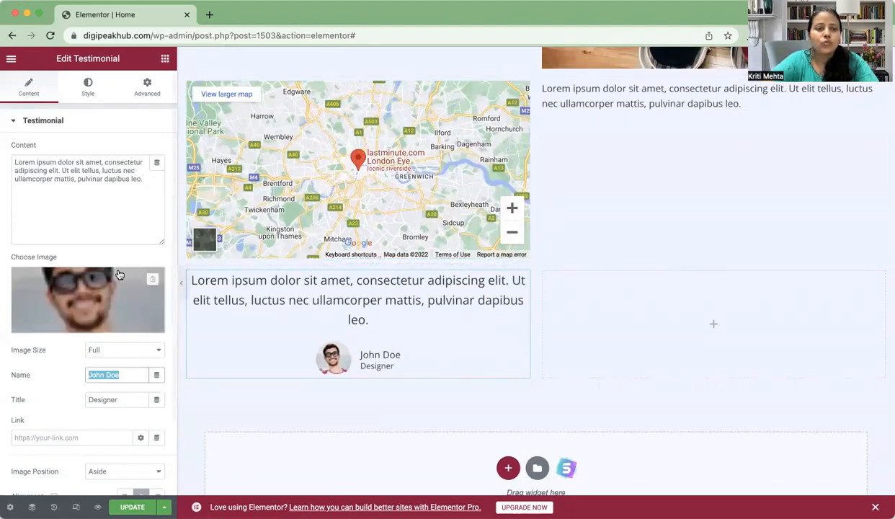
{"action": "left_click", "coordinate": [164, 58]}
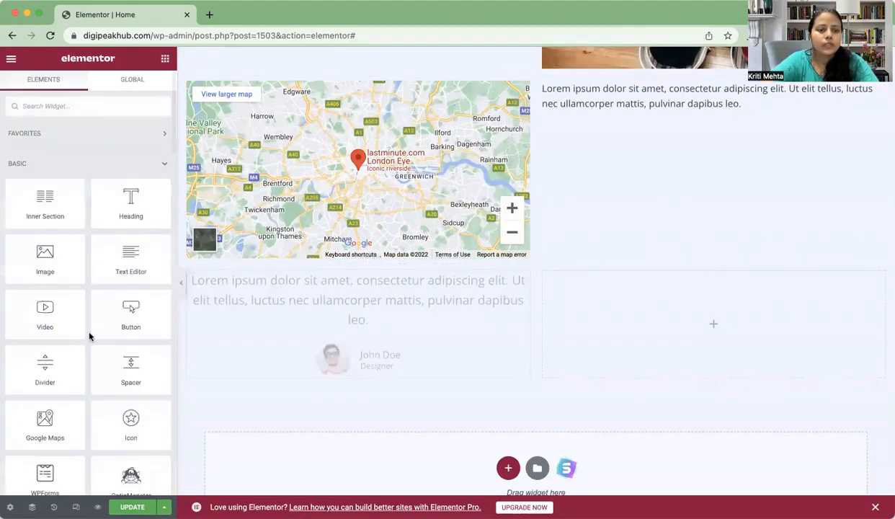
Step: Insert a 50 px Spacer under the map and select the empty right column
{"action": "scroll", "coordinate": [114, 367], "scroll_direction": "down", "scroll_amount": 5}
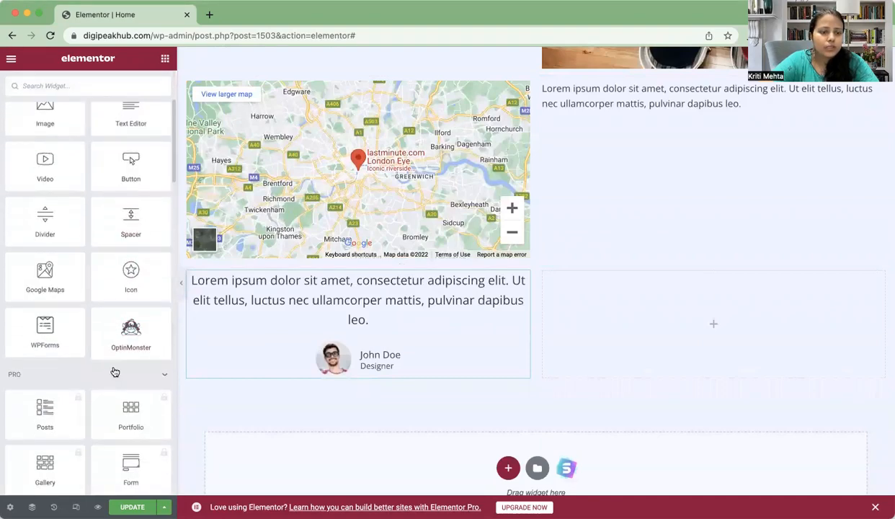
{"action": "scroll", "coordinate": [114, 369], "scroll_direction": "up", "scroll_amount": 1}
{"action": "left_click_drag", "start_coordinate": [136, 256], "coordinate": [503, 261]}
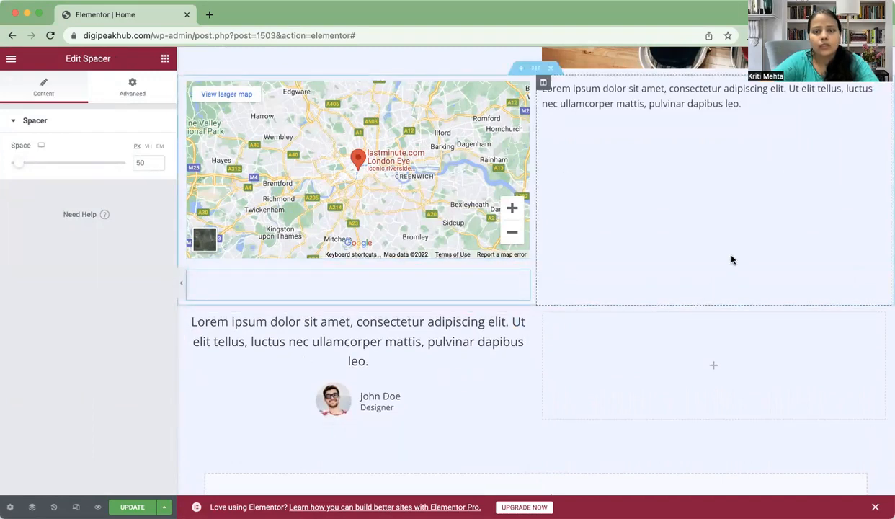
{"action": "scroll", "coordinate": [717, 368], "scroll_direction": "down", "scroll_amount": 2}
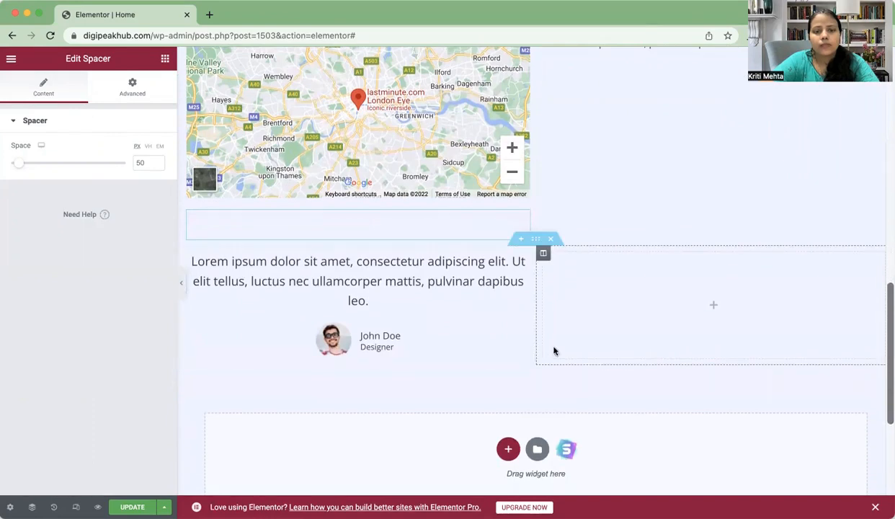
{"action": "left_click", "coordinate": [589, 330]}
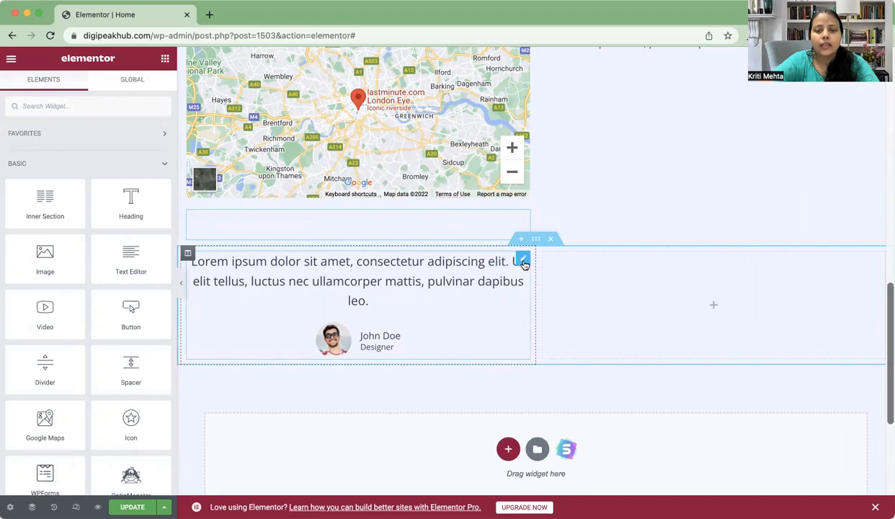
{"action": "right_click", "coordinate": [524, 264]}
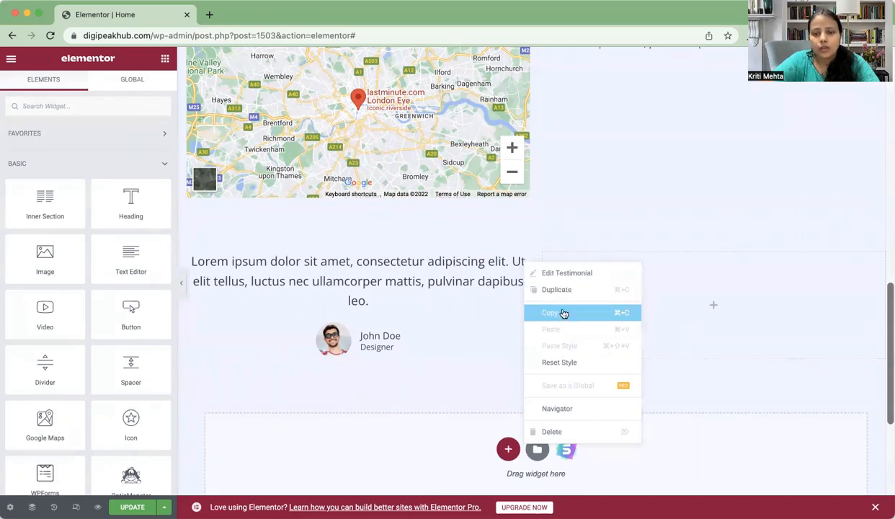
{"action": "left_click", "coordinate": [559, 315]}
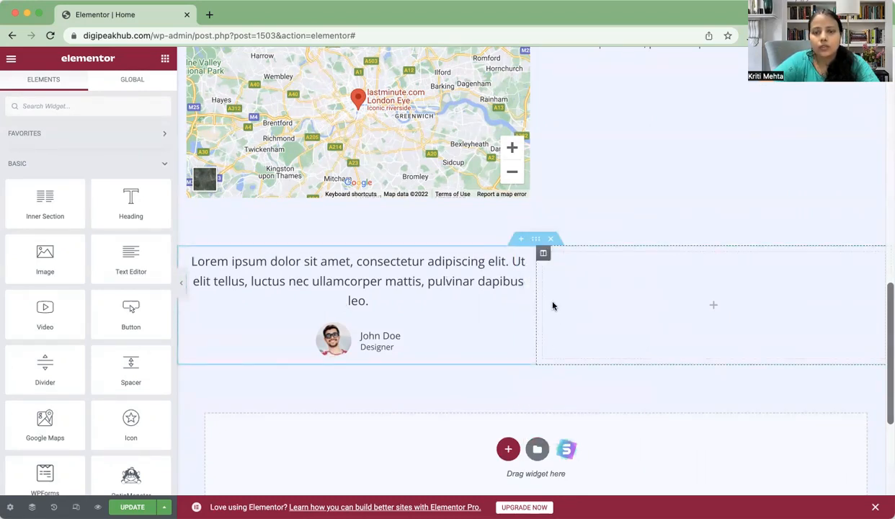
{"action": "right_click", "coordinate": [530, 255]}
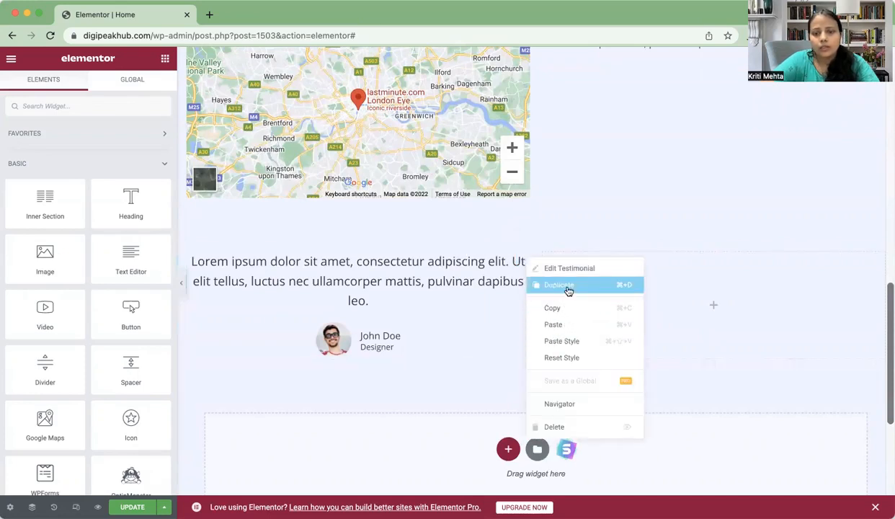
{"action": "left_click", "coordinate": [568, 288]}
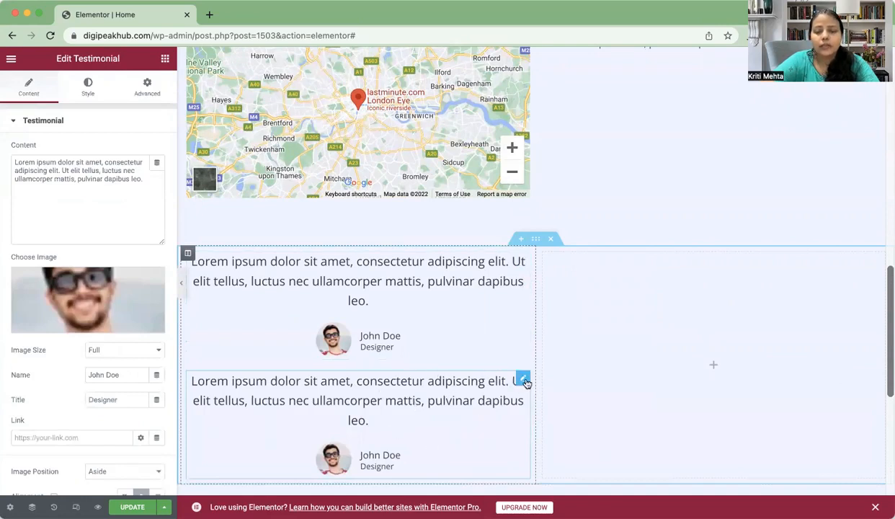
{"action": "right_click", "coordinate": [525, 381]}
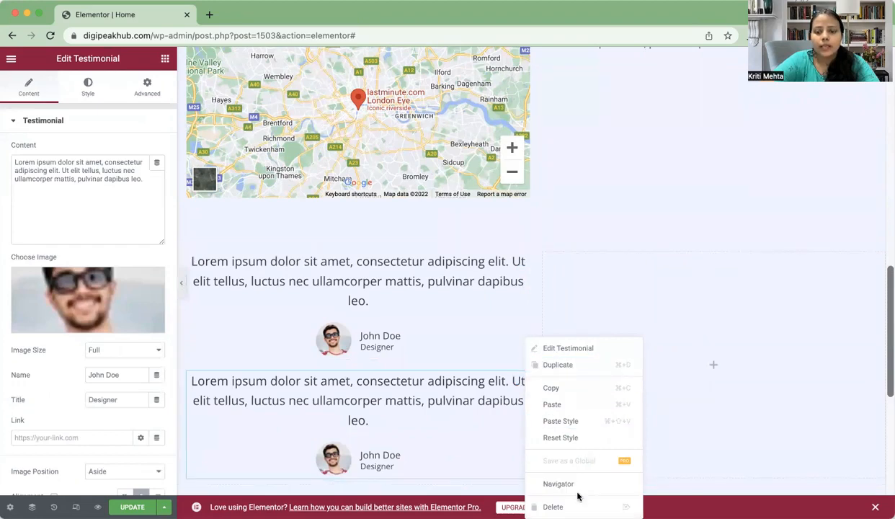
{"action": "left_click", "coordinate": [553, 507]}
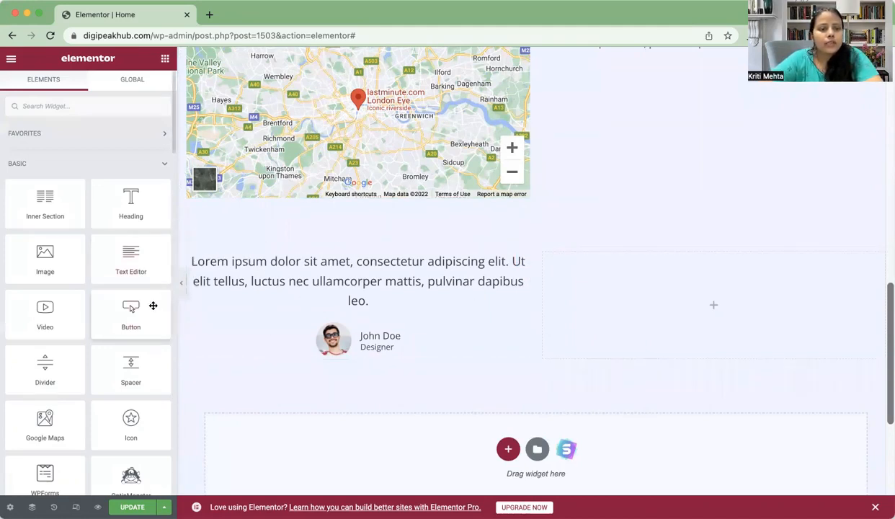
Step: Add a five-star Star Rating widget to the right column and centre-align it
{"action": "scroll", "coordinate": [137, 323], "scroll_direction": "down", "scroll_amount": 4}
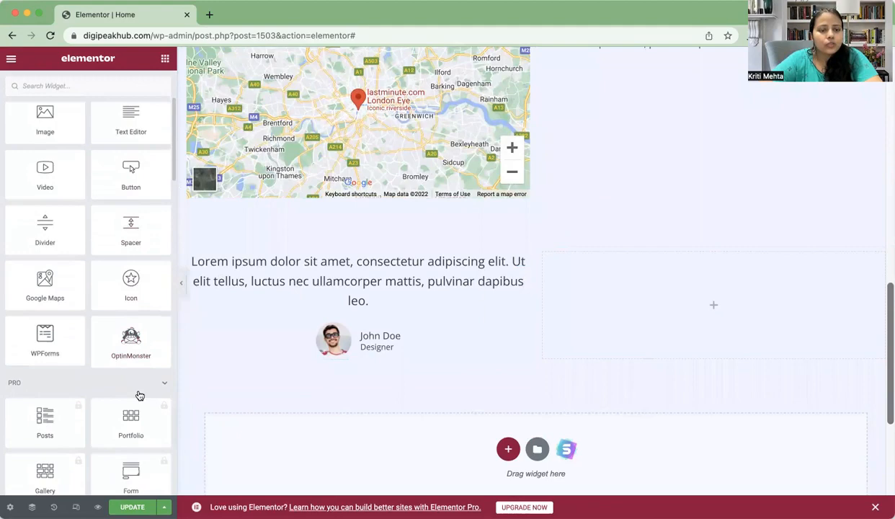
{"action": "scroll", "coordinate": [140, 395], "scroll_direction": "down", "scroll_amount": 15}
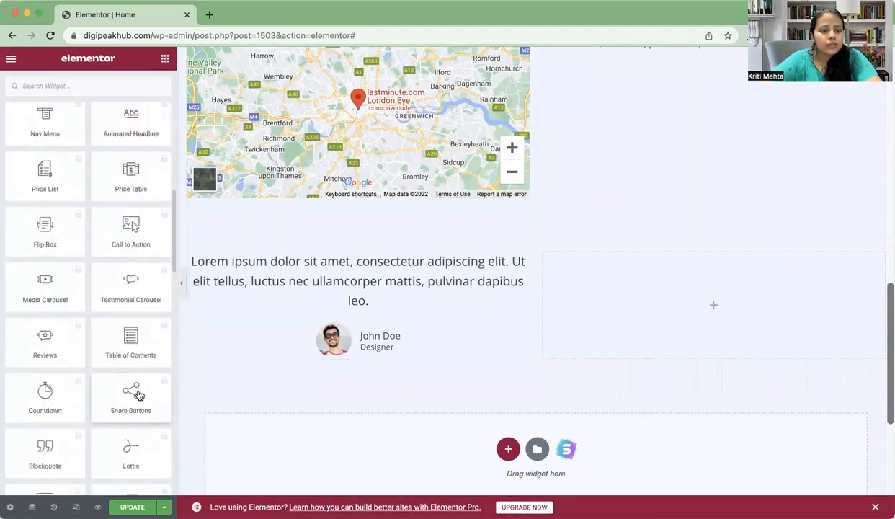
{"action": "scroll", "coordinate": [138, 390], "scroll_direction": "down", "scroll_amount": 1}
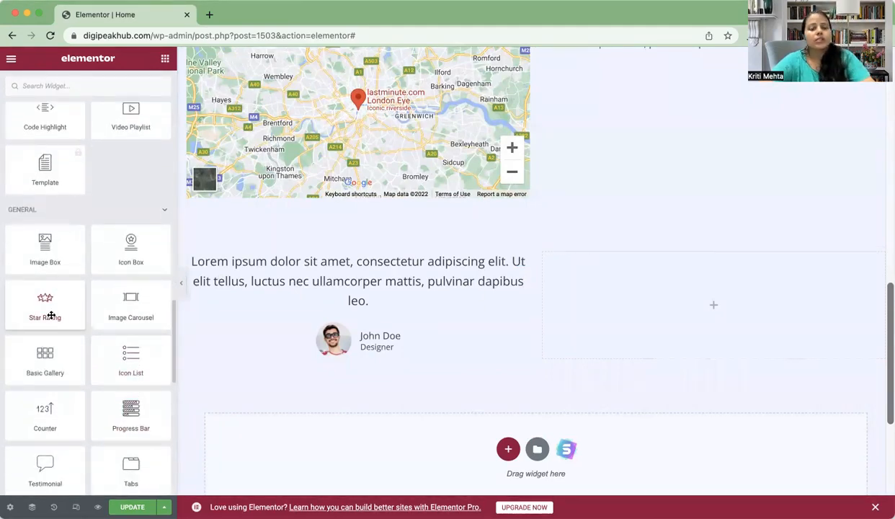
{"action": "left_click_drag", "start_coordinate": [55, 315], "coordinate": [660, 301]}
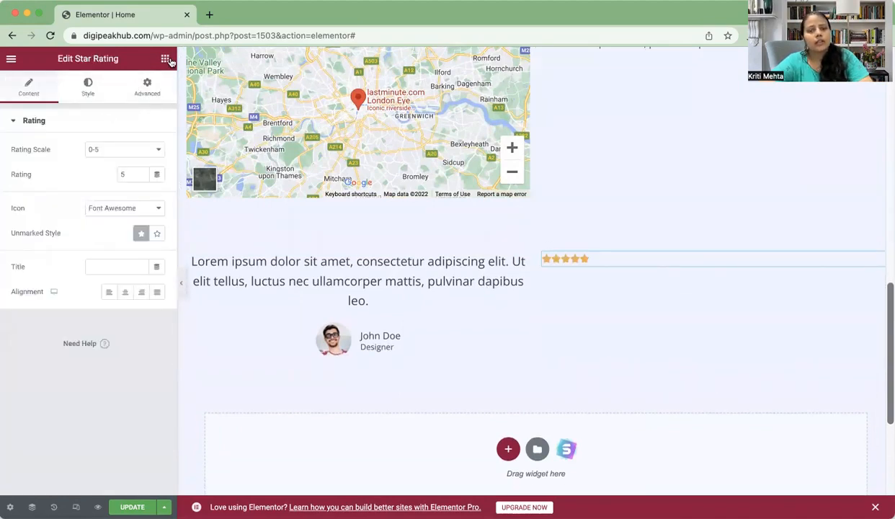
{"action": "left_click", "coordinate": [166, 59]}
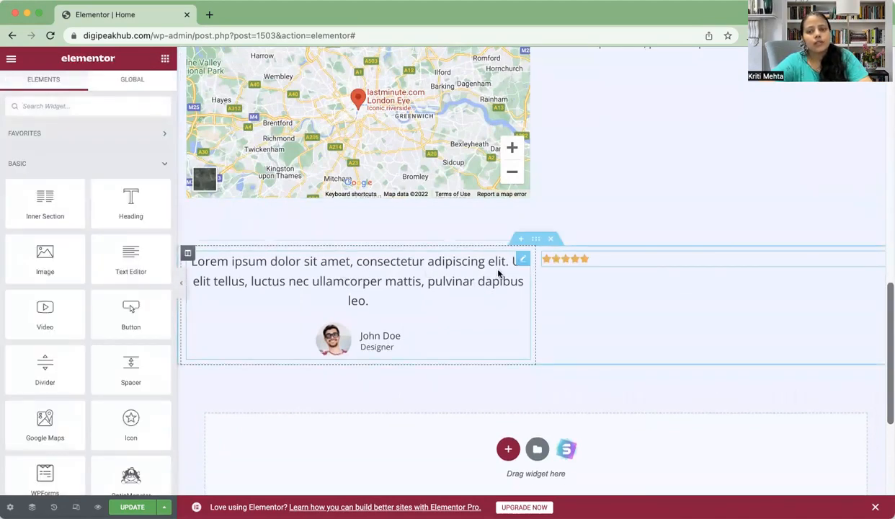
{"action": "left_click", "coordinate": [607, 261]}
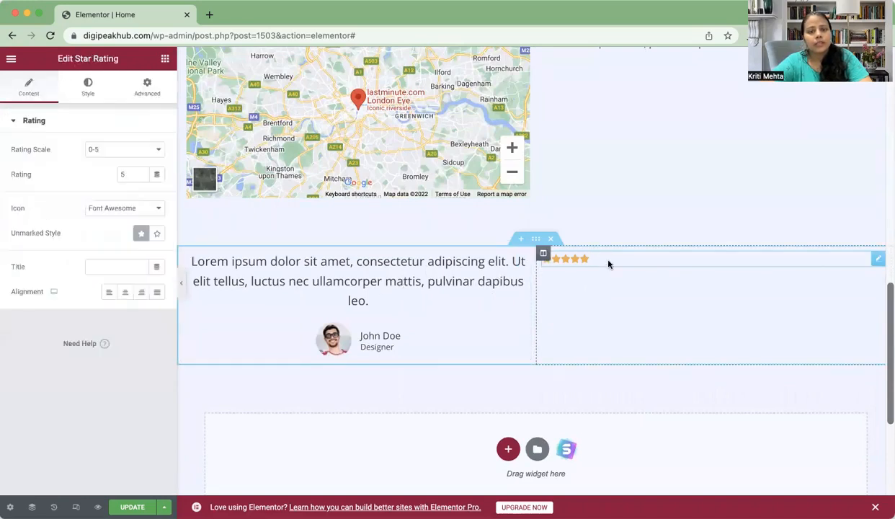
{"action": "left_click", "coordinate": [123, 296]}
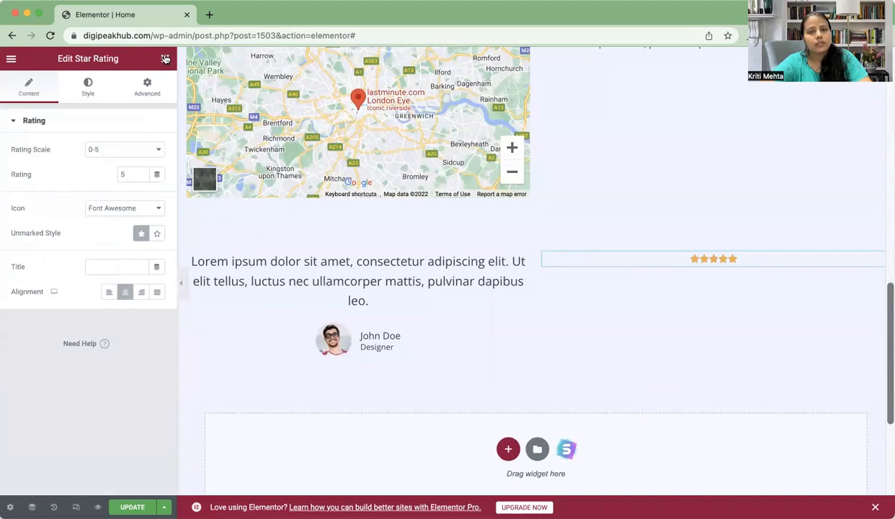
Step: Place a Counter widget (0 to 100, 'Cool Number') above the star rating
{"action": "left_click", "coordinate": [165, 59]}
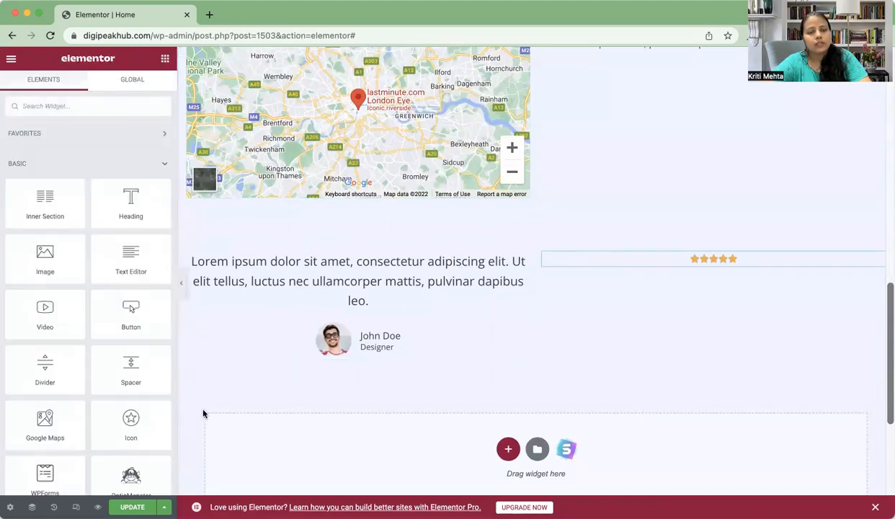
{"action": "scroll", "coordinate": [110, 409], "scroll_direction": "down", "scroll_amount": 5}
{"action": "scroll", "coordinate": [110, 414], "scroll_direction": "down", "scroll_amount": 3}
{"action": "scroll", "coordinate": [109, 414], "scroll_direction": "up", "scroll_amount": 2}
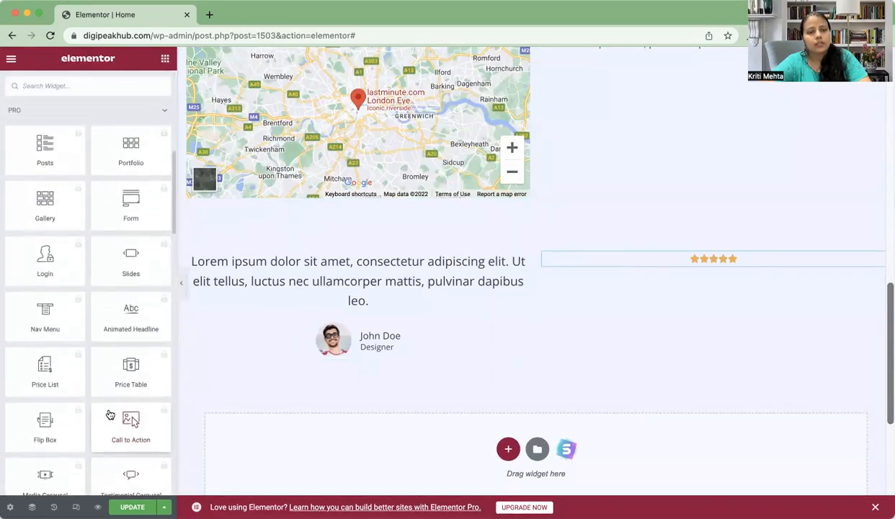
{"action": "scroll", "coordinate": [109, 414], "scroll_direction": "down", "scroll_amount": 2}
{"action": "scroll", "coordinate": [110, 414], "scroll_direction": "down", "scroll_amount": 10}
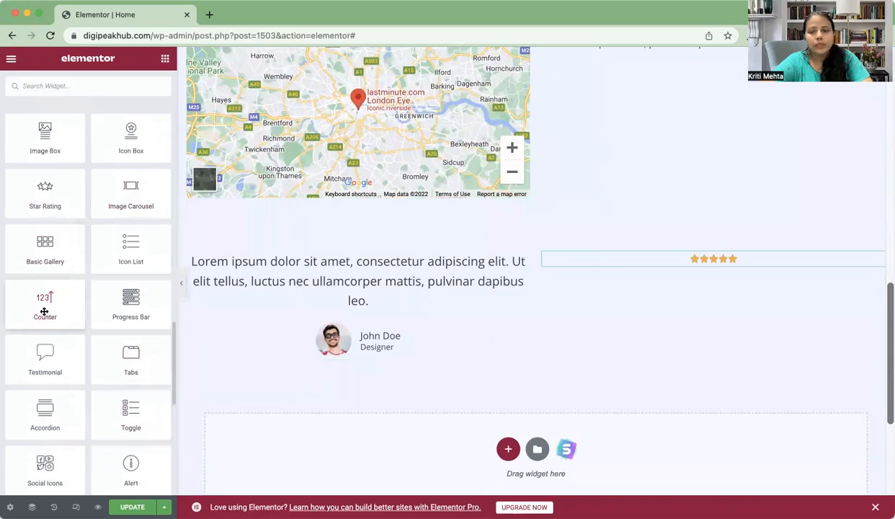
{"action": "left_click_drag", "start_coordinate": [56, 311], "coordinate": [728, 263]}
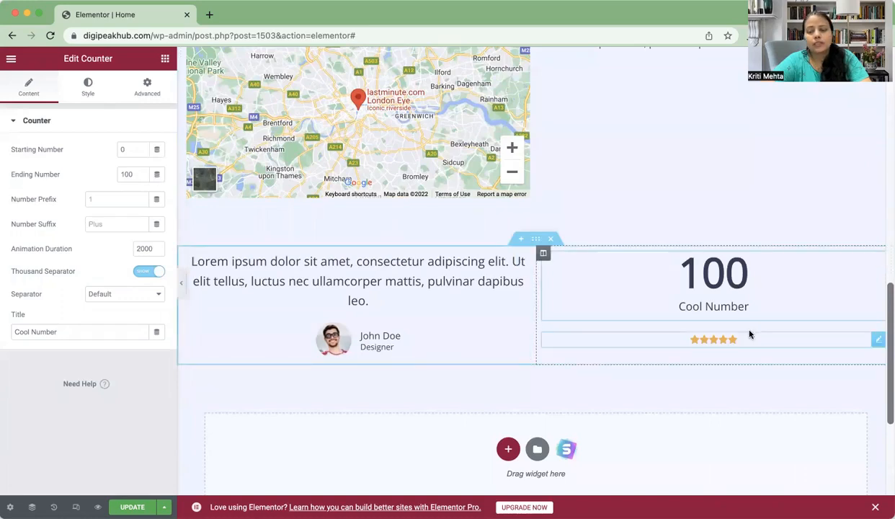
Step: Keep the star rating's Rating Scale at 0-5
{"action": "left_click", "coordinate": [724, 342]}
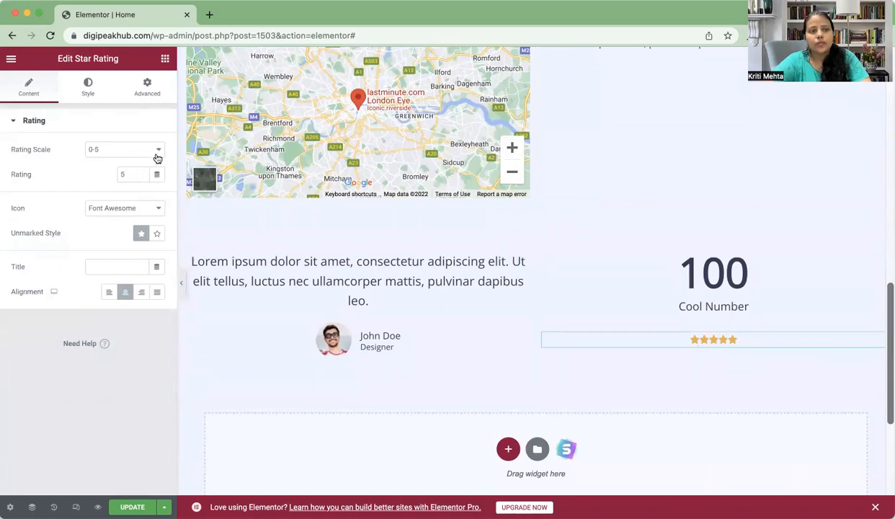
{"action": "left_click", "coordinate": [150, 152]}
{"action": "left_click", "coordinate": [94, 176]}
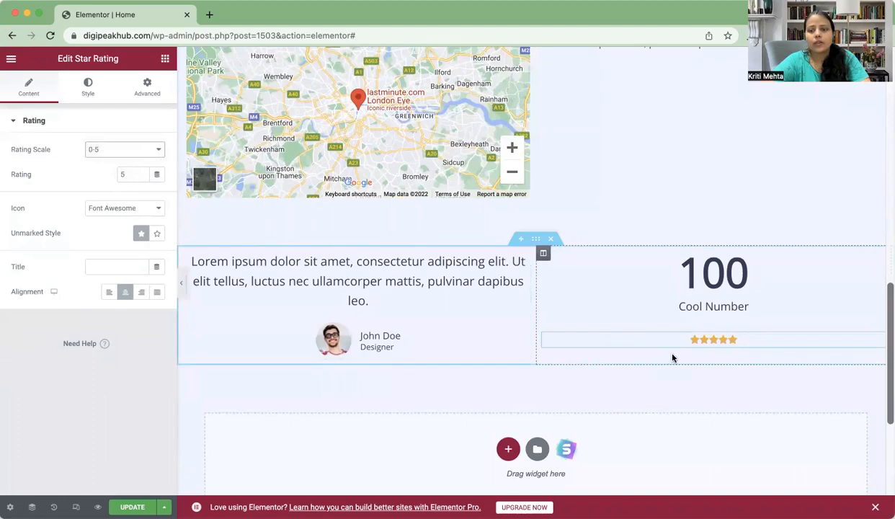
{"action": "scroll", "coordinate": [673, 357], "scroll_direction": "down", "scroll_amount": 2}
{"action": "scroll", "coordinate": [672, 358], "scroll_direction": "down", "scroll_amount": 2}
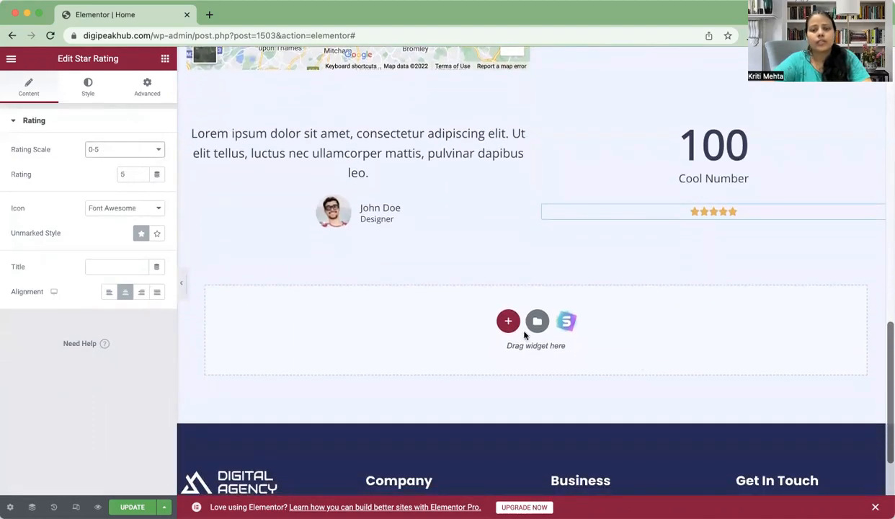
Step: Add a single-column section below the testimonial row and drop a second Counter into it
{"action": "left_click", "coordinate": [508, 324]}
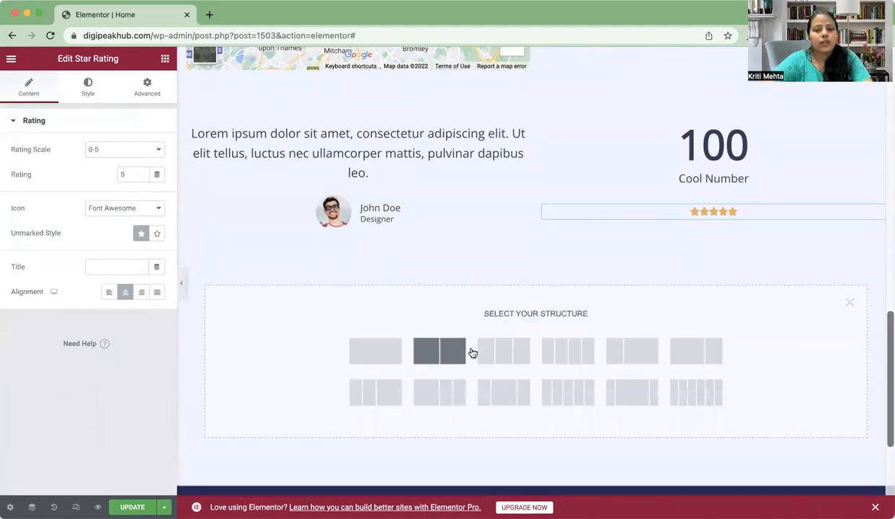
{"action": "left_click", "coordinate": [370, 353]}
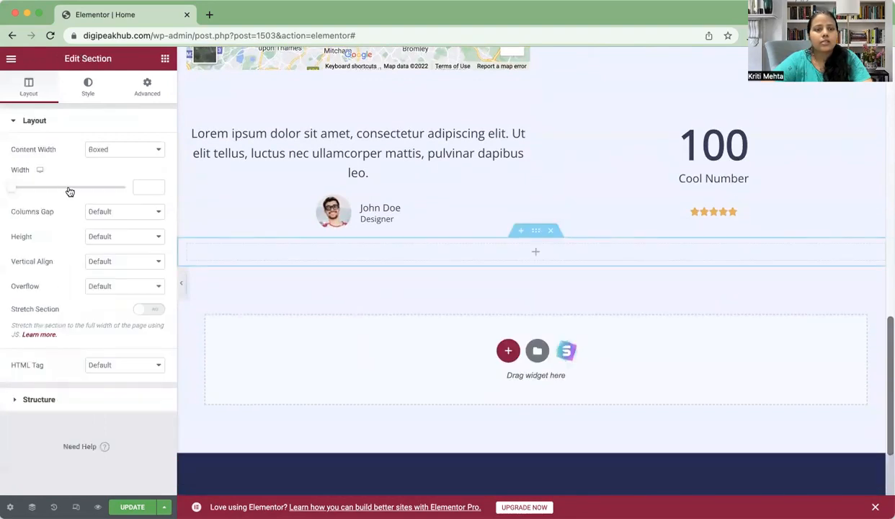
{"action": "left_click", "coordinate": [165, 59]}
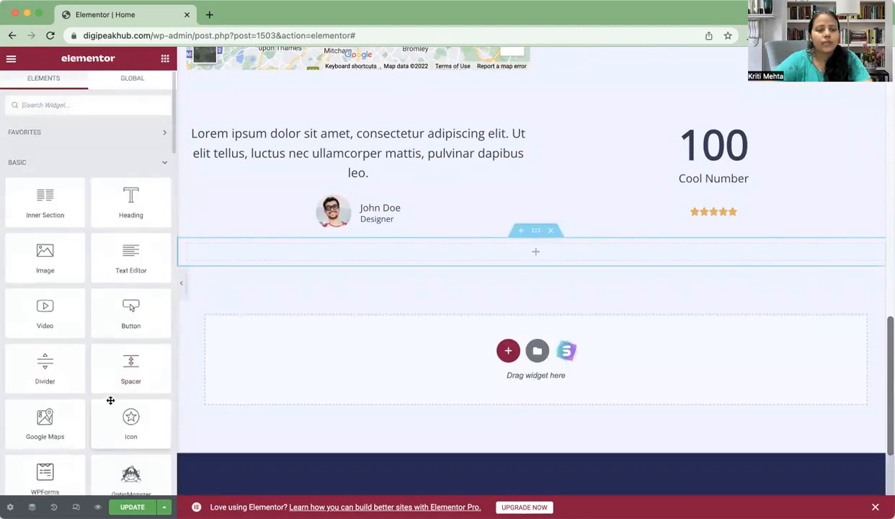
{"action": "scroll", "coordinate": [112, 404], "scroll_direction": "down", "scroll_amount": 3}
{"action": "scroll", "coordinate": [112, 403], "scroll_direction": "down", "scroll_amount": 10}
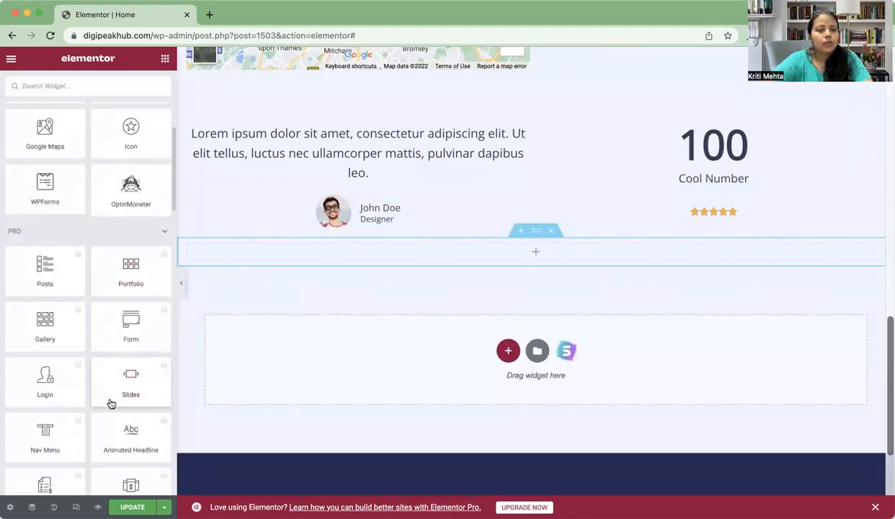
{"action": "scroll", "coordinate": [110, 402], "scroll_direction": "down", "scroll_amount": 5}
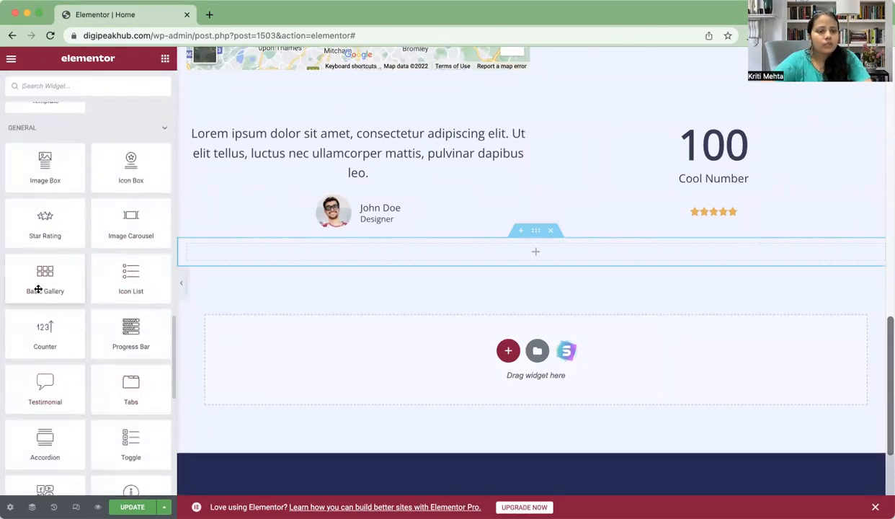
{"action": "left_click_drag", "start_coordinate": [48, 348], "coordinate": [516, 258]}
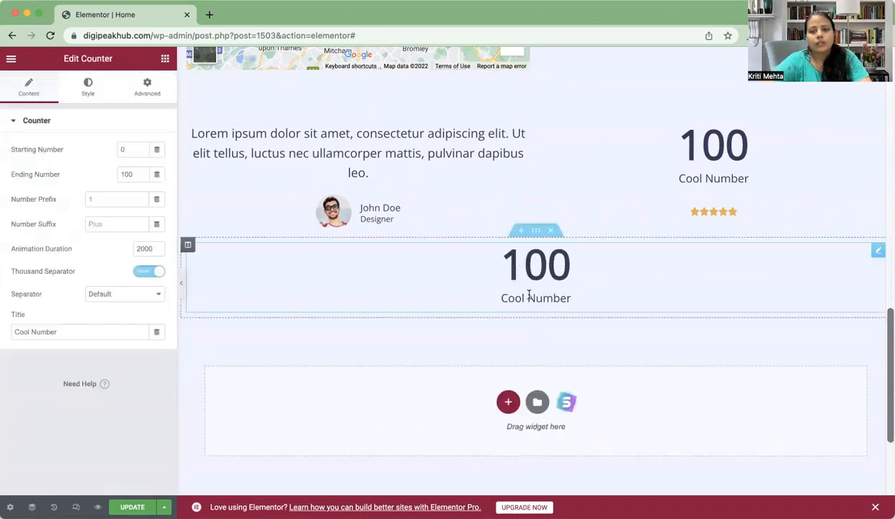
Step: Drag a Progress Bar (My Skill, 50%, Web Designer) below the counter section
{"action": "left_click", "coordinate": [165, 59]}
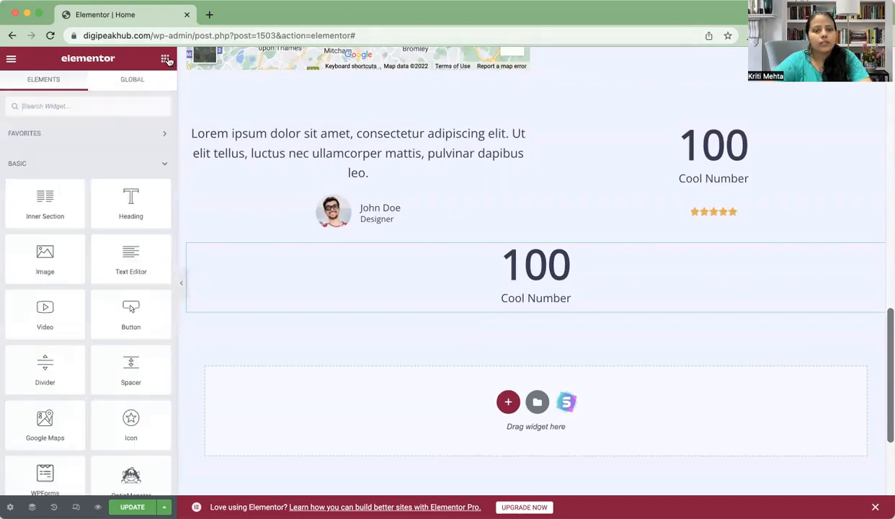
{"action": "scroll", "coordinate": [114, 410], "scroll_direction": "down", "scroll_amount": 10}
{"action": "scroll", "coordinate": [114, 414], "scroll_direction": "down", "scroll_amount": 1}
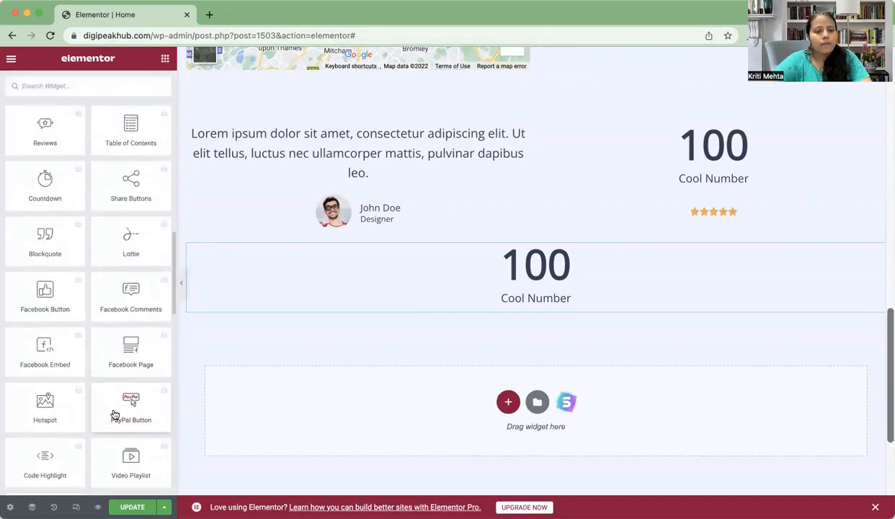
{"action": "scroll", "coordinate": [114, 414], "scroll_direction": "down", "scroll_amount": 12}
{"action": "scroll", "coordinate": [114, 413], "scroll_direction": "up", "scroll_amount": 6}
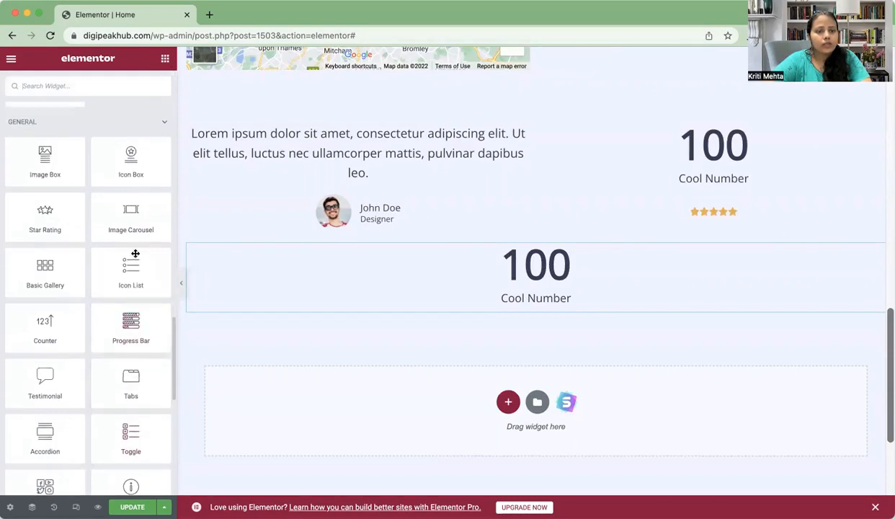
{"action": "left_click_drag", "start_coordinate": [127, 328], "coordinate": [580, 300]}
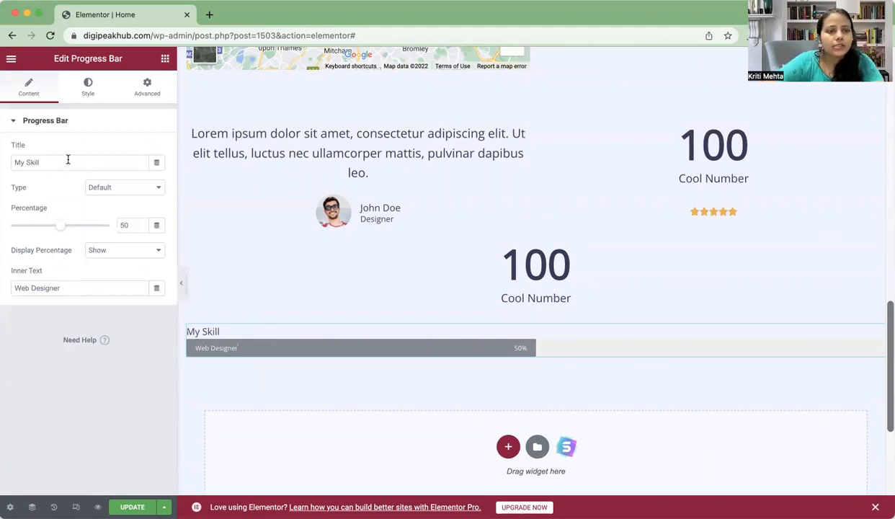
Step: Retitle the progress bar 'our top services', raise it to 58%, and keep 'Web Designer' inside
{"action": "left_click_drag", "start_coordinate": [64, 164], "coordinate": [3, 168]}
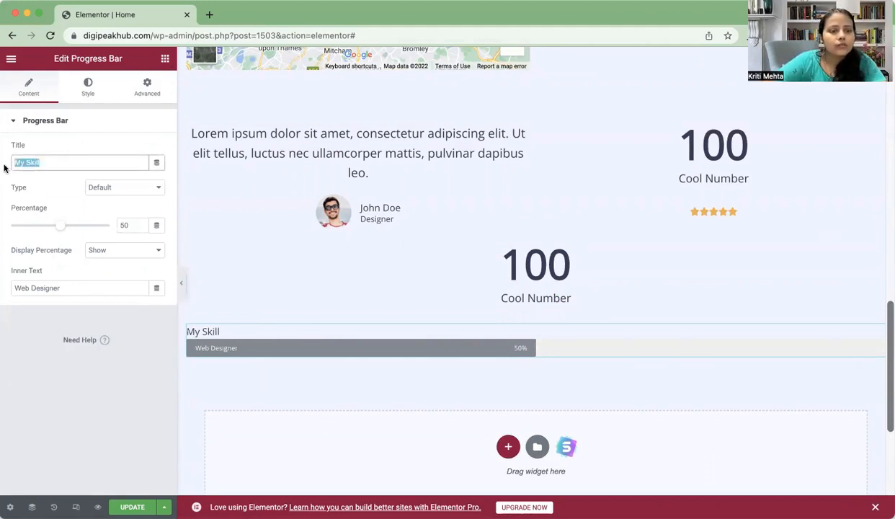
{"action": "key", "text": "BackSpace"}
{"action": "type", "text": "our "}
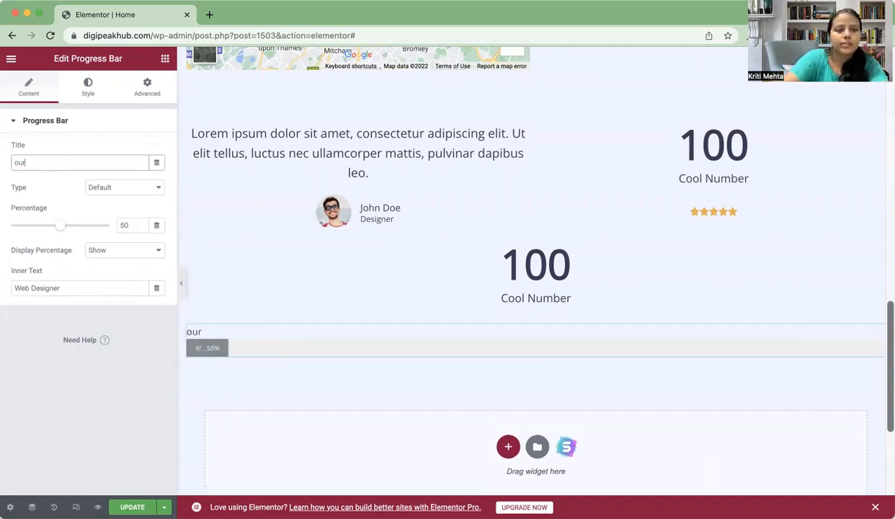
{"action": "type", "text": "top "}
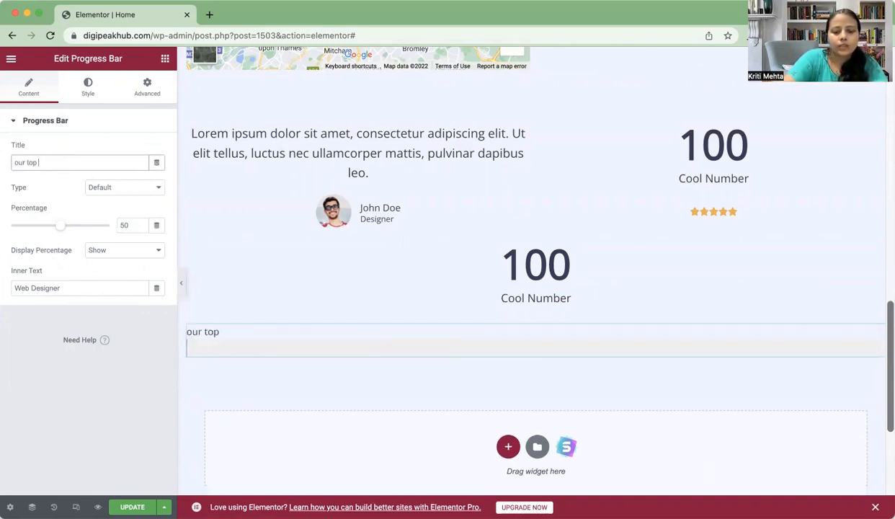
{"action": "type", "text": "services"}
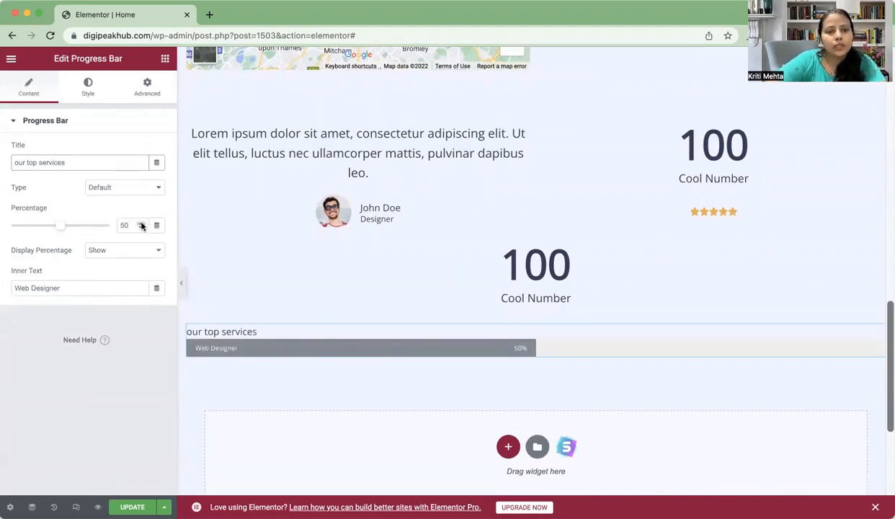
{"action": "left_click", "coordinate": [142, 224]}
{"action": "left_click", "coordinate": [142, 223]}
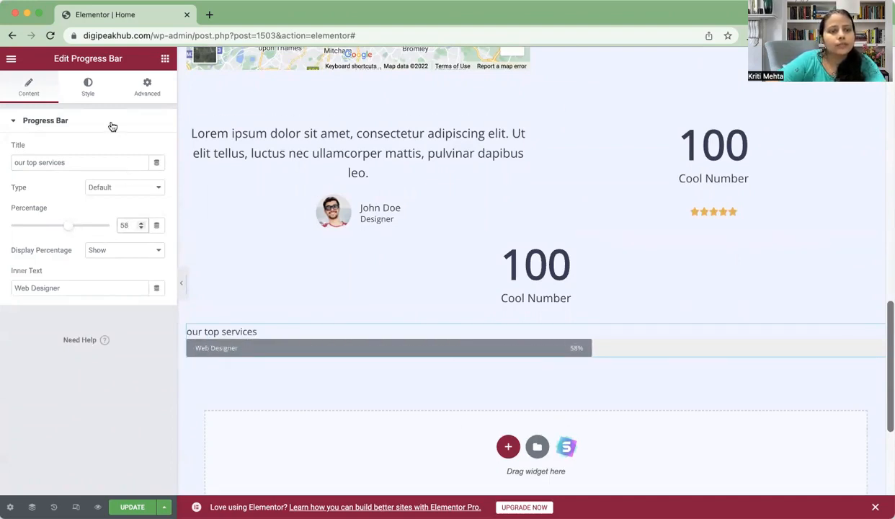
{"action": "left_click", "coordinate": [79, 288]}
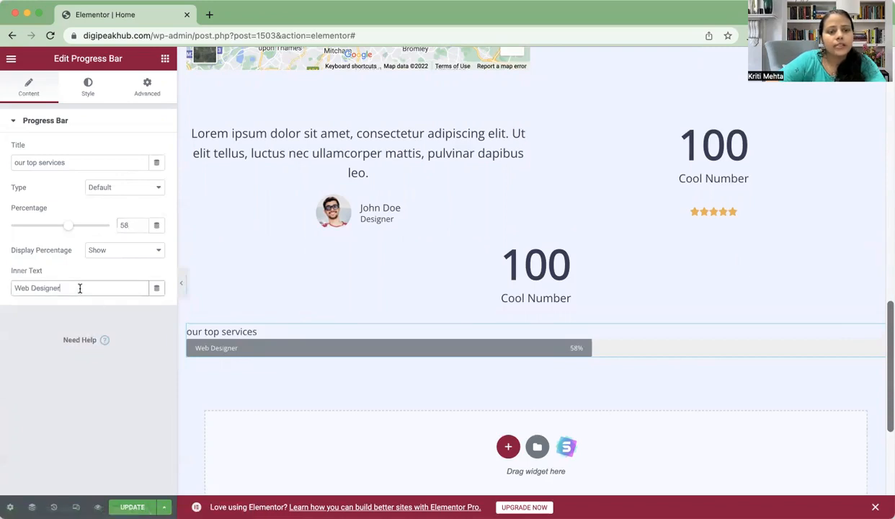
{"action": "left_click", "coordinate": [87, 84]}
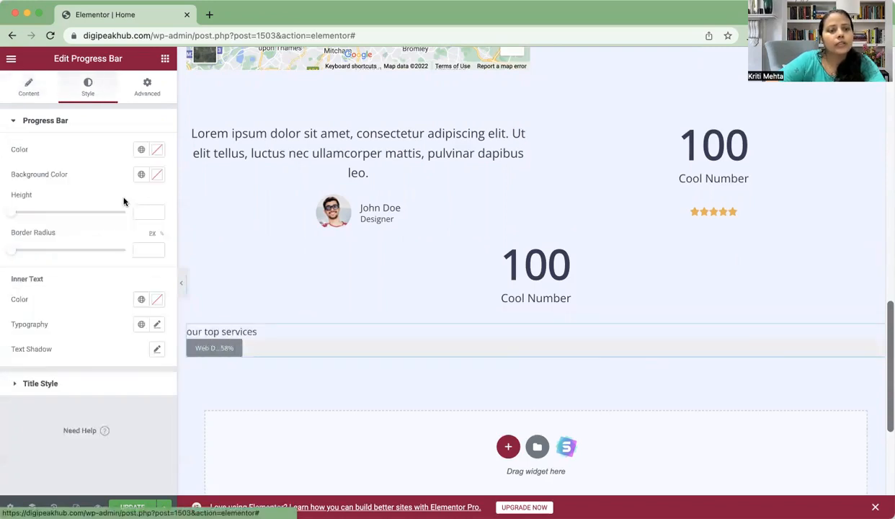
Step: Try a bright green as the progress bar's inner text colour
{"action": "left_click", "coordinate": [156, 300]}
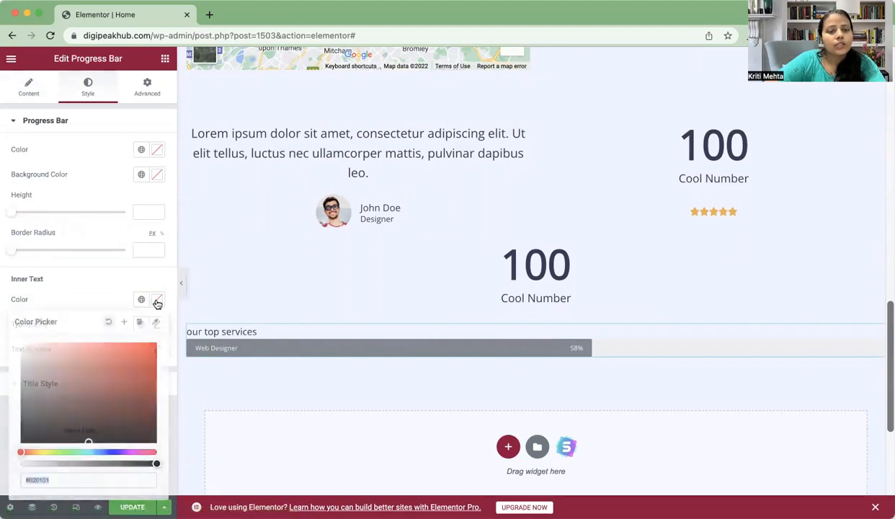
{"action": "left_click", "coordinate": [62, 452]}
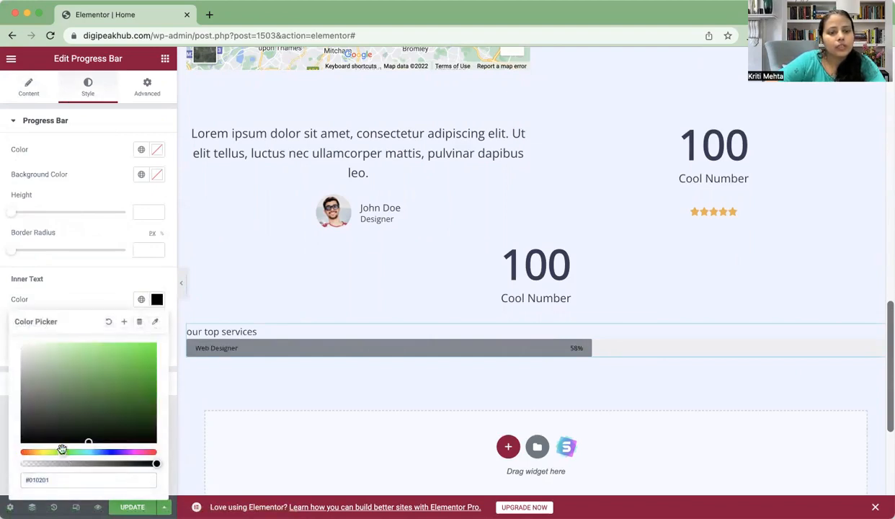
{"action": "left_click", "coordinate": [130, 359]}
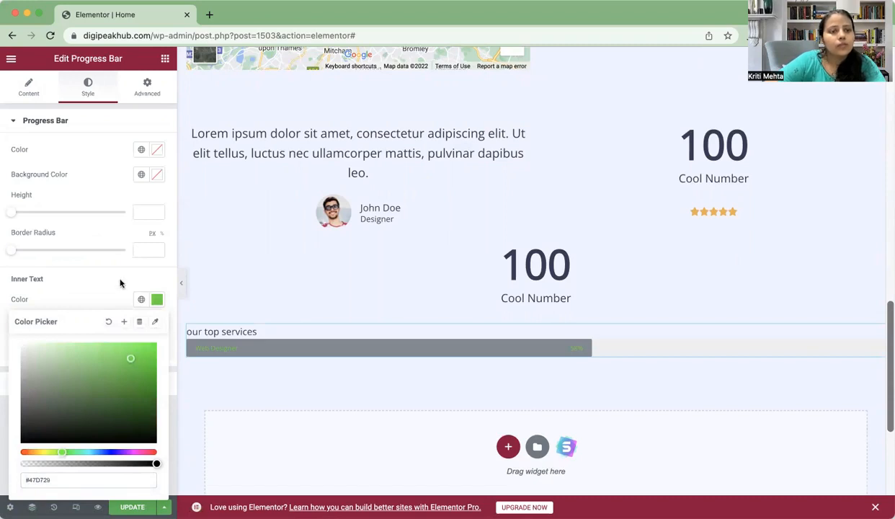
{"action": "left_click", "coordinate": [110, 191]}
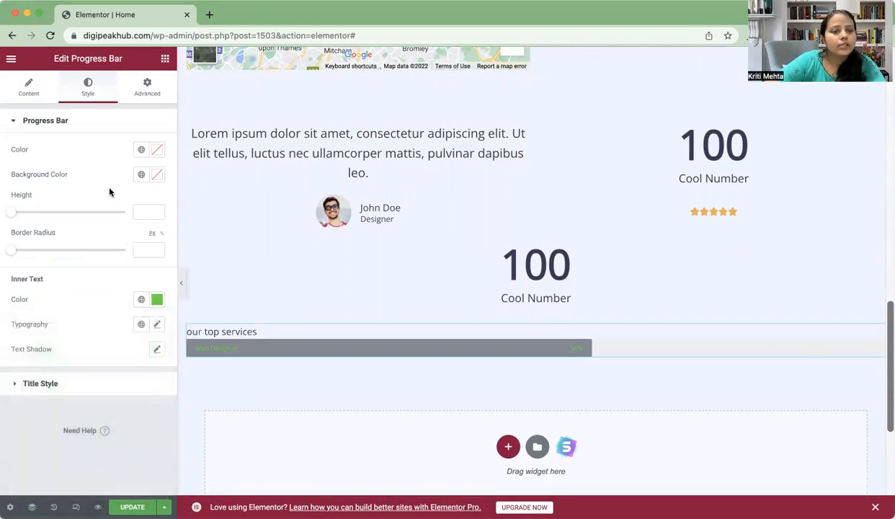
Step: Change the inner text colour to black, then select the middle 100 Cool Number counter
{"action": "left_click", "coordinate": [156, 300]}
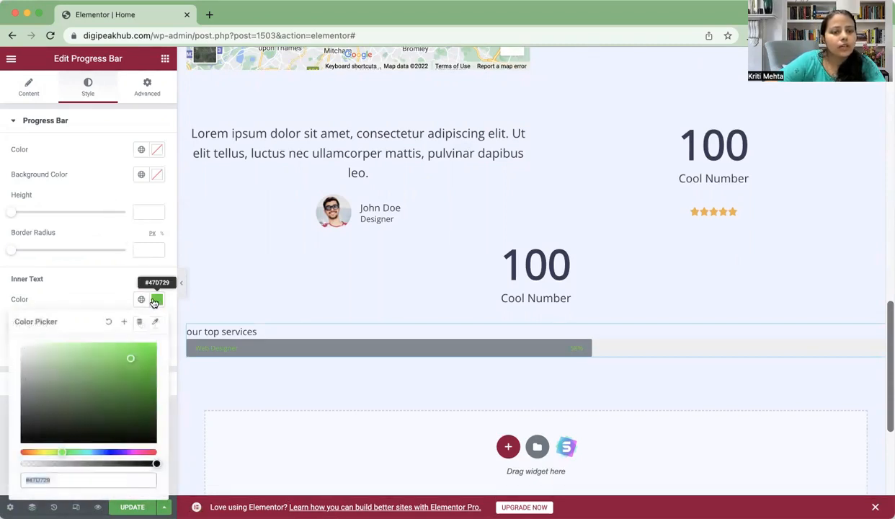
{"action": "left_click", "coordinate": [57, 484]}
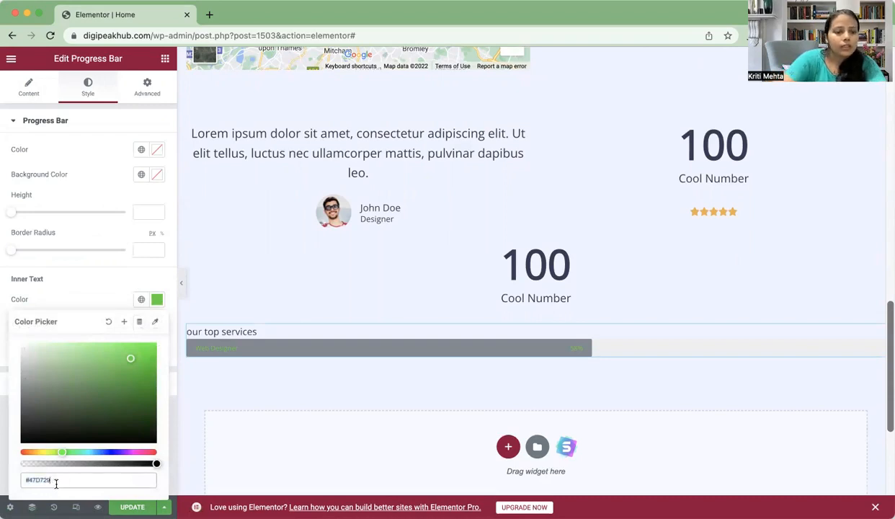
{"action": "key", "text": "BackSpace"}
{"action": "key", "text": "BackSpace"}
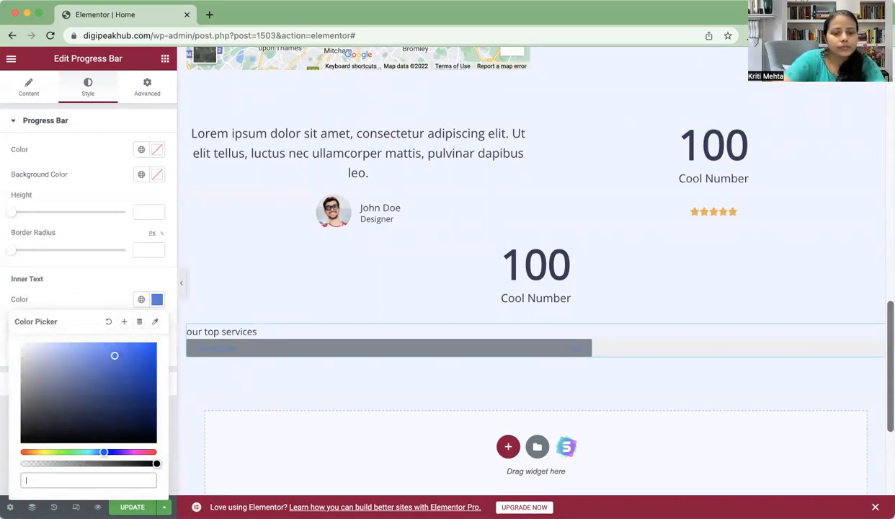
{"action": "type", "text": "black"}
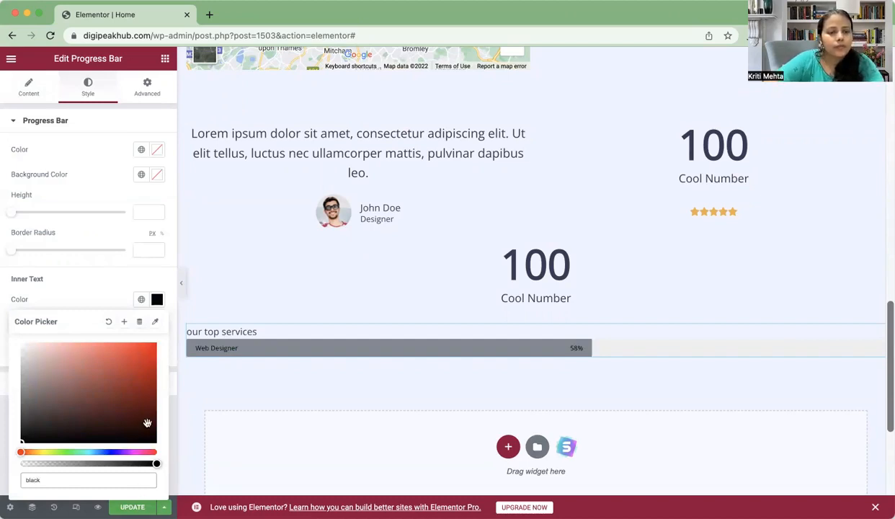
{"action": "left_click", "coordinate": [119, 302]}
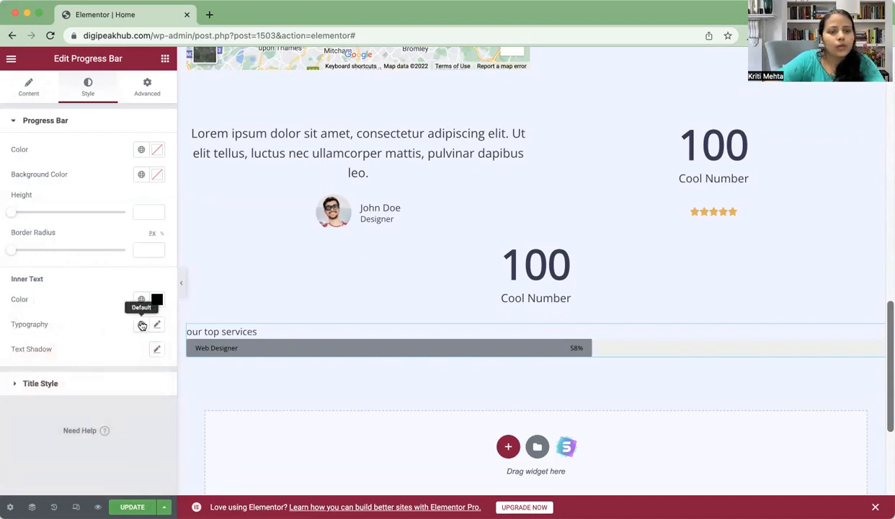
{"action": "left_click", "coordinate": [157, 299]}
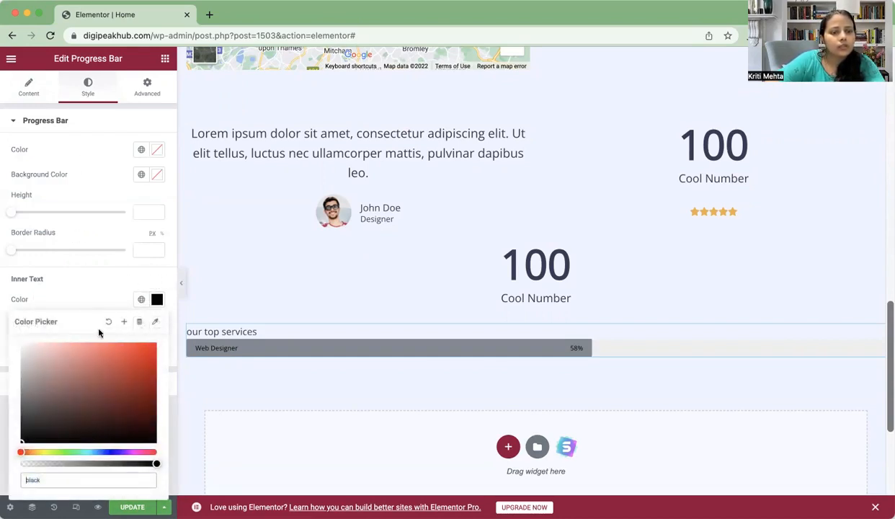
{"action": "left_click", "coordinate": [312, 267]}
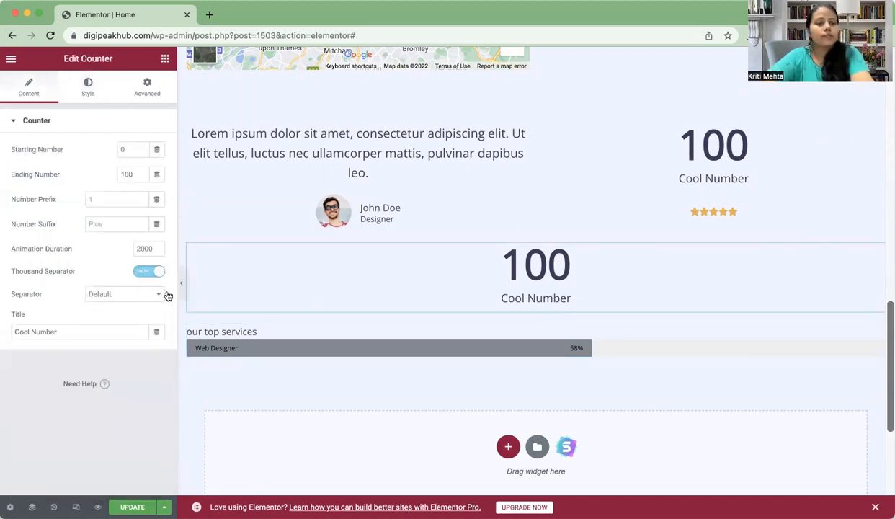
Step: Add a soft text shadow to the middle counter's 100 and set its font size to 29
{"action": "left_click", "coordinate": [96, 83]}
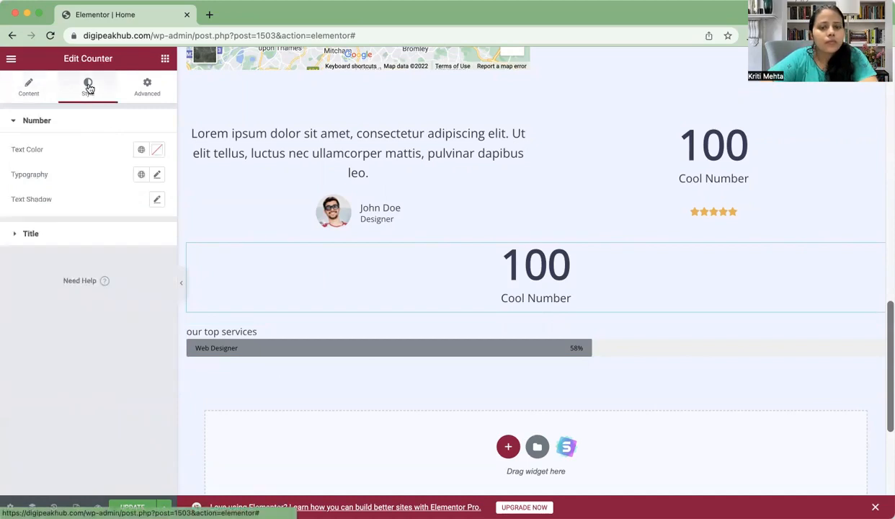
{"action": "left_click", "coordinate": [157, 201]}
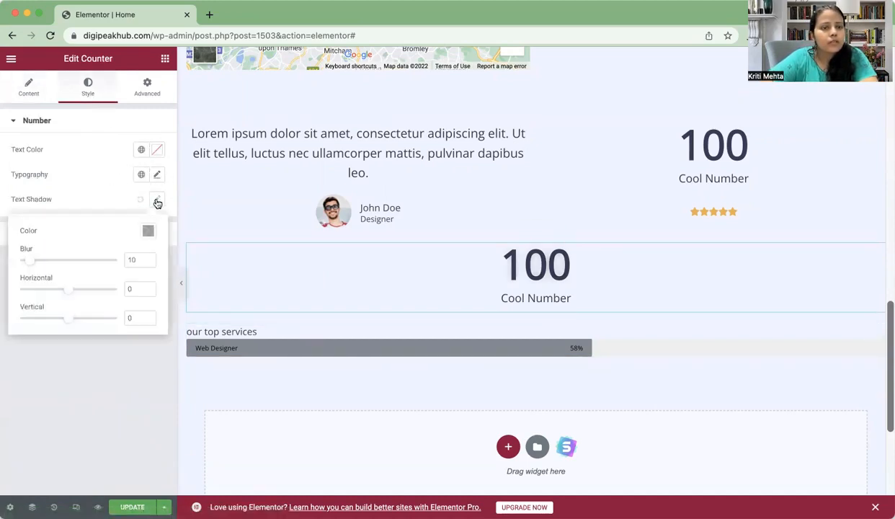
{"action": "left_click", "coordinate": [91, 361]}
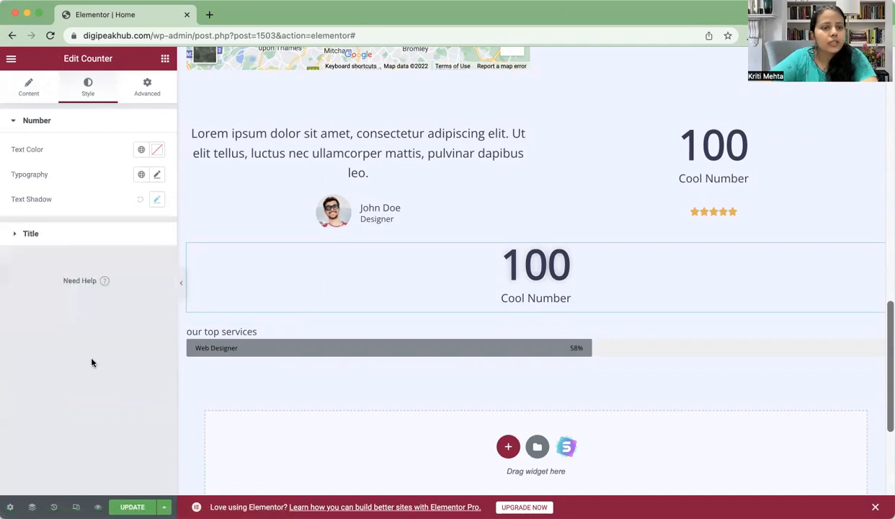
{"action": "left_click", "coordinate": [157, 176]}
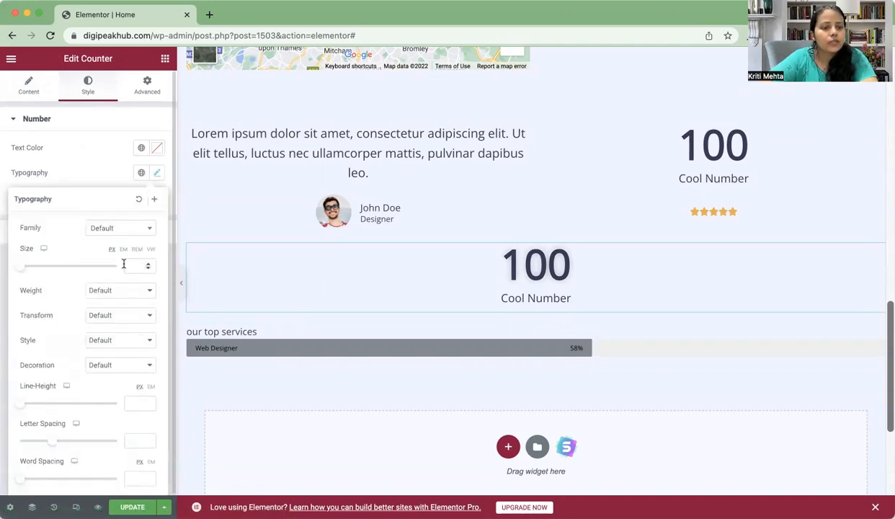
{"action": "left_click", "coordinate": [34, 268]}
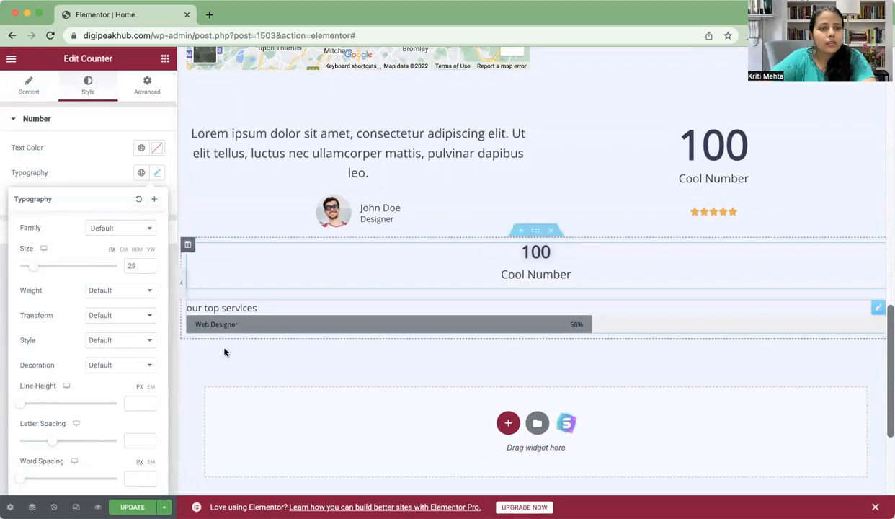
{"action": "left_click", "coordinate": [142, 92]}
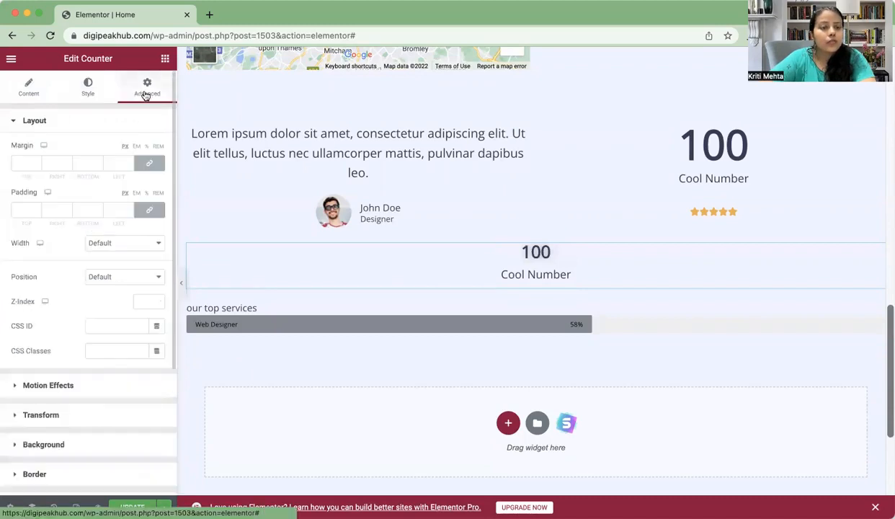
{"action": "left_click", "coordinate": [87, 390]}
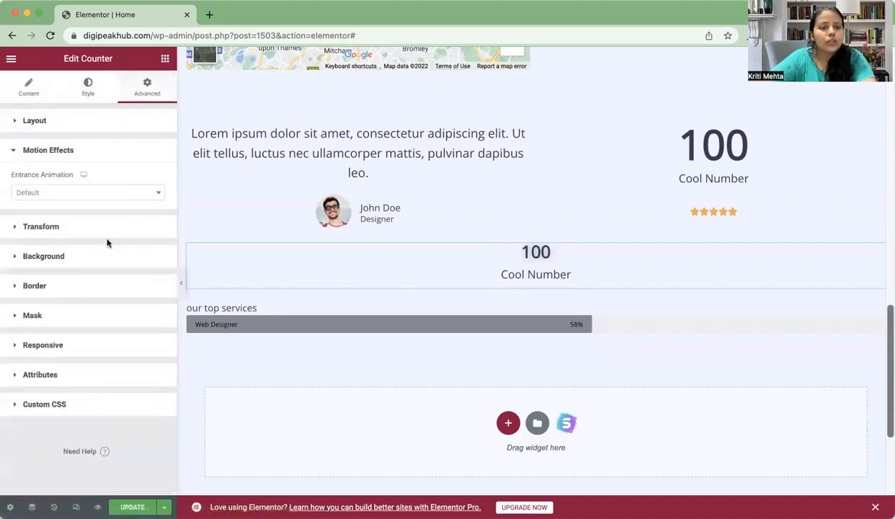
Step: Give the middle counter a Fade In Up entrance animation
{"action": "left_click", "coordinate": [119, 195]}
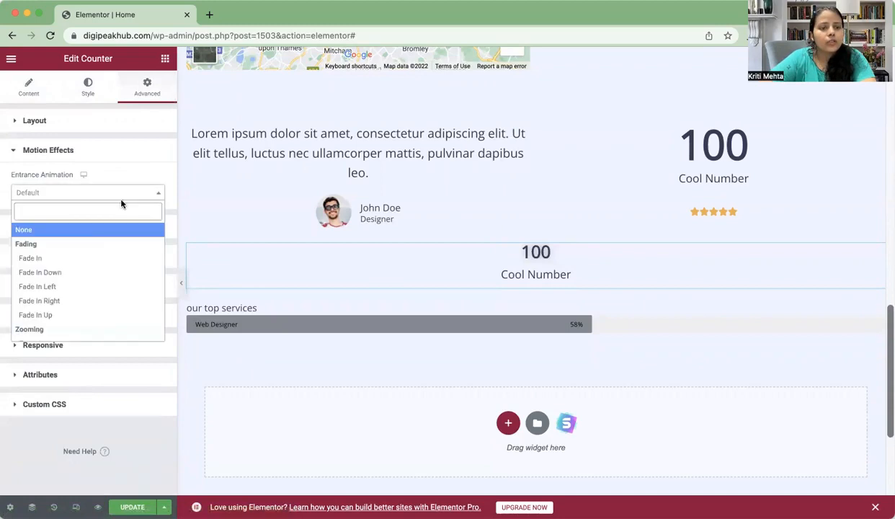
{"action": "left_click", "coordinate": [76, 314]}
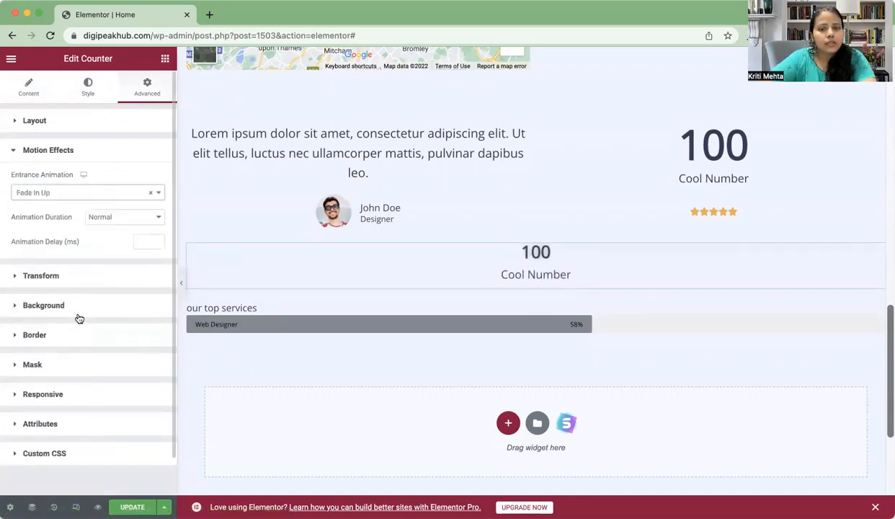
{"action": "left_click", "coordinate": [424, 315]}
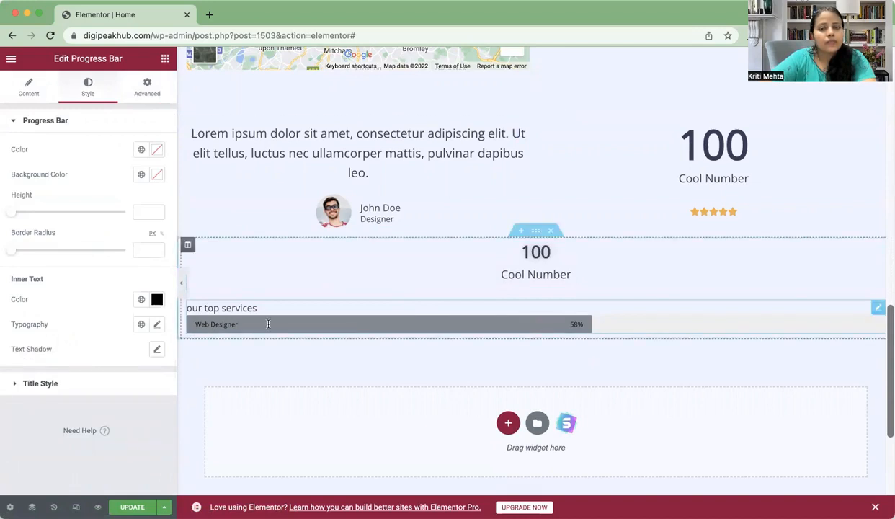
Step: Set the progress bar's entrance animation to Fade In, replacing a brief Fade In Down
{"action": "left_click", "coordinate": [146, 92]}
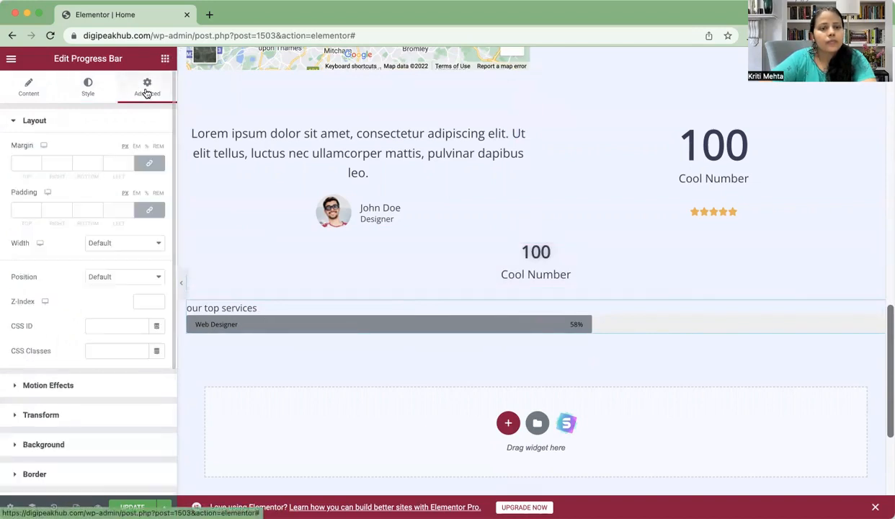
{"action": "left_click", "coordinate": [74, 386]}
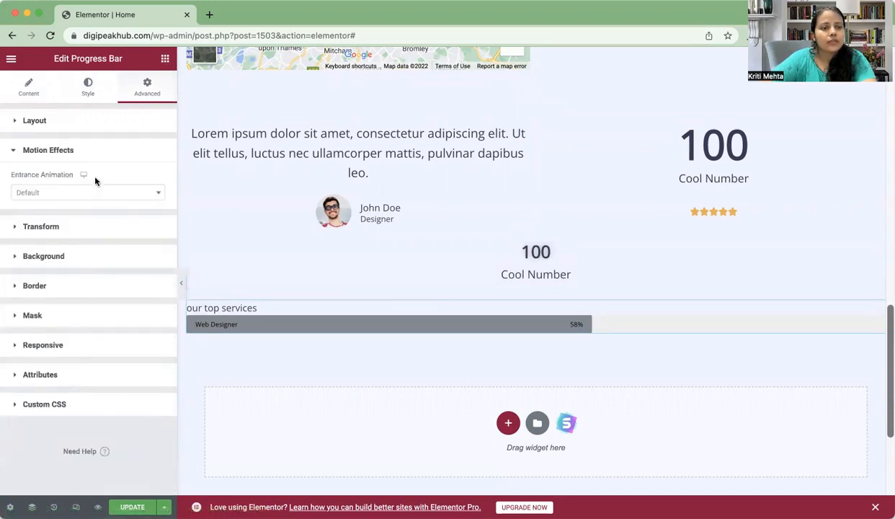
{"action": "left_click", "coordinate": [109, 192]}
{"action": "left_click", "coordinate": [60, 273]}
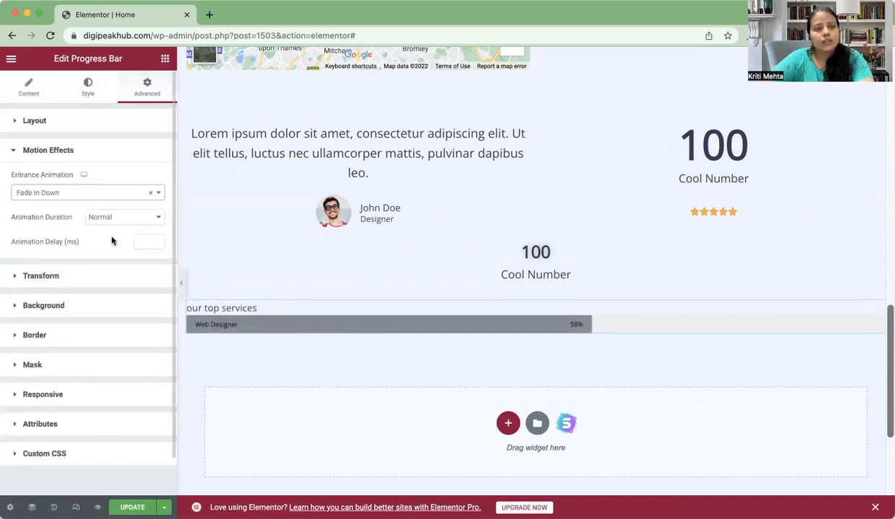
{"action": "left_click", "coordinate": [150, 193]}
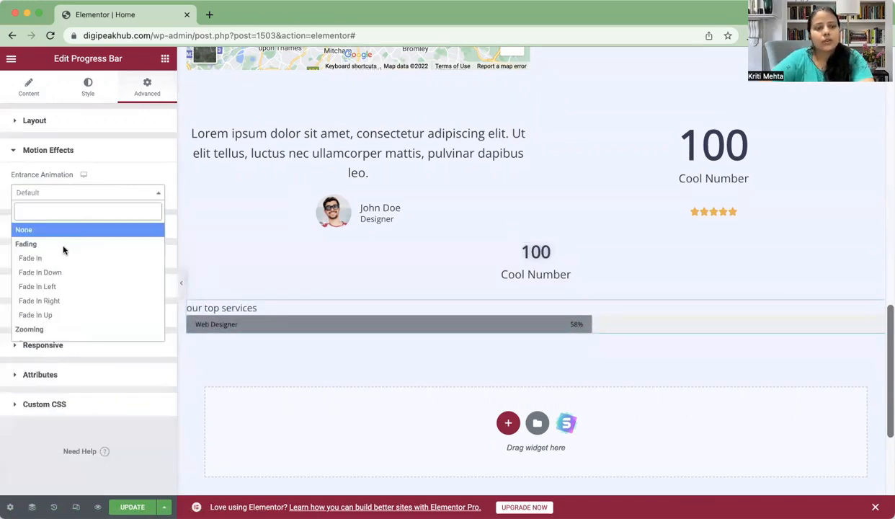
{"action": "left_click", "coordinate": [36, 258]}
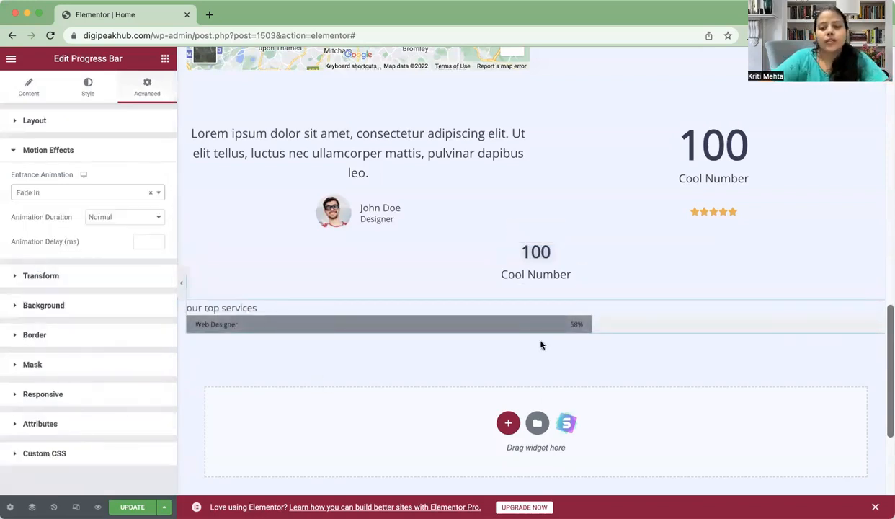
Step: Add a one-column section below the existing services progress bar
{"action": "left_click", "coordinate": [508, 424]}
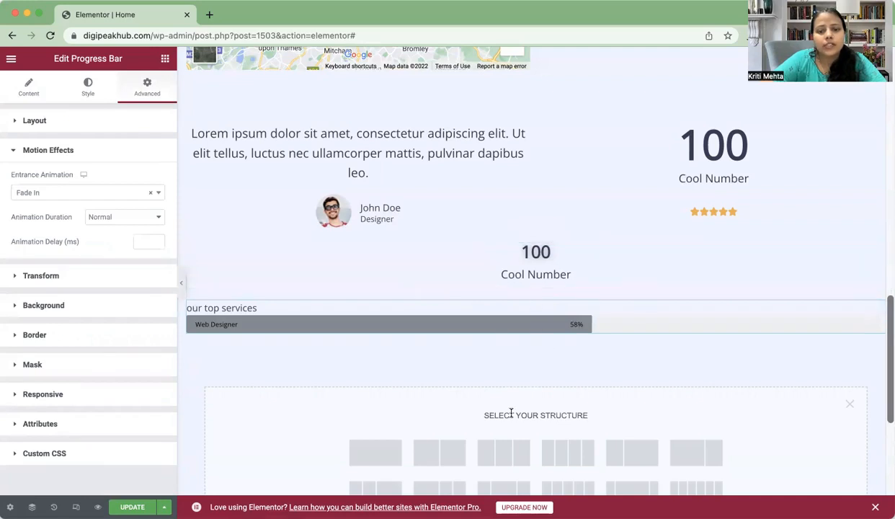
{"action": "left_click", "coordinate": [365, 456]}
{"action": "left_click", "coordinate": [487, 320]}
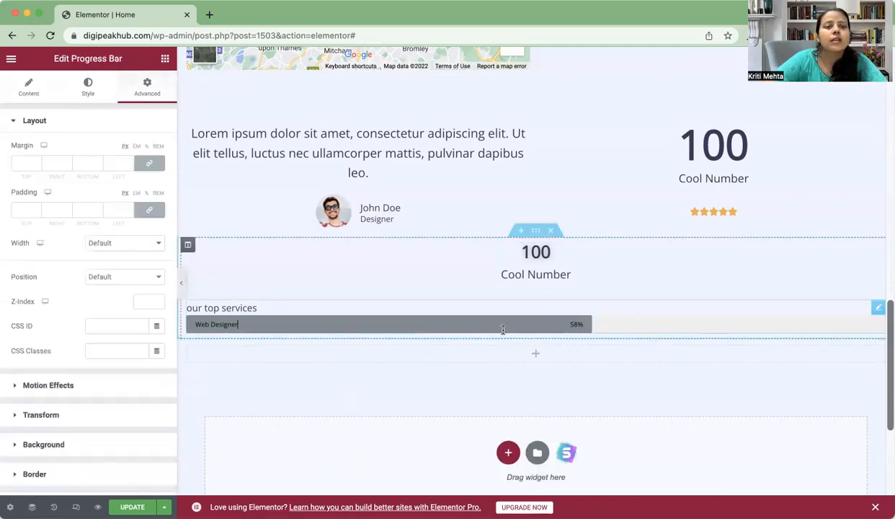
{"action": "left_click", "coordinate": [450, 309]}
Step: Drag a new Progress Bar widget onto the canvas below the existing bar
{"action": "left_click", "coordinate": [165, 58]}
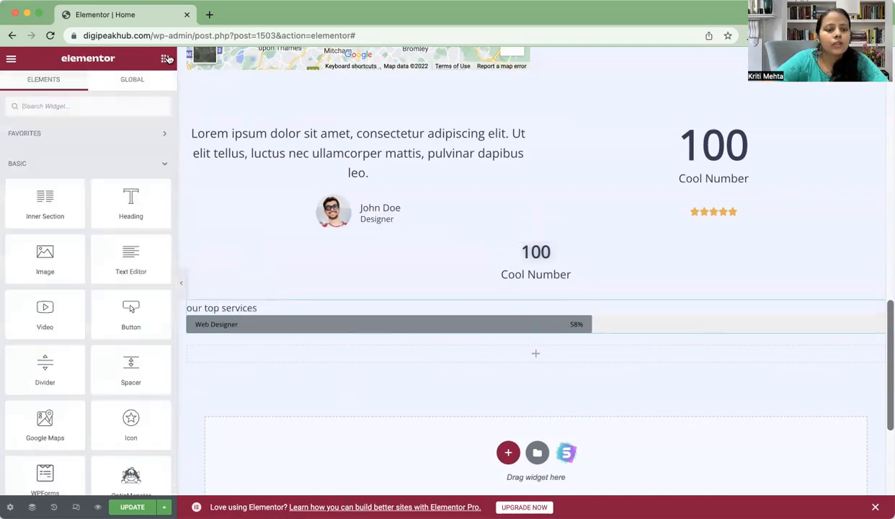
{"action": "scroll", "coordinate": [119, 464], "scroll_direction": "down", "scroll_amount": 10}
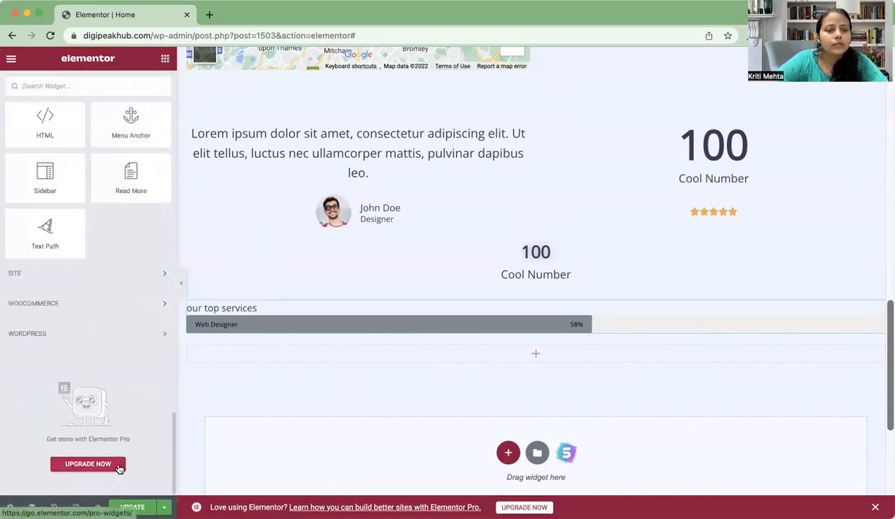
{"action": "scroll", "coordinate": [120, 472], "scroll_direction": "up", "scroll_amount": 2}
{"action": "scroll", "coordinate": [118, 465], "scroll_direction": "up", "scroll_amount": 10}
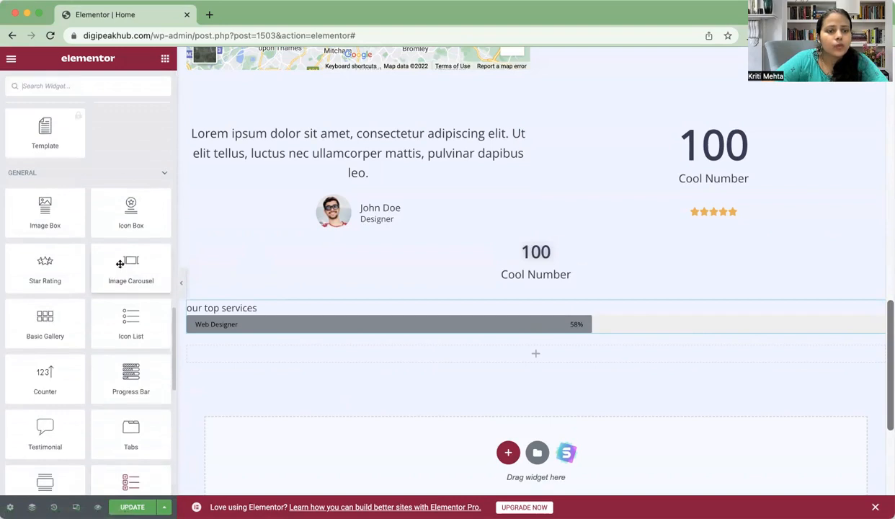
{"action": "scroll", "coordinate": [116, 329], "scroll_direction": "down", "scroll_amount": 3}
{"action": "scroll", "coordinate": [110, 390], "scroll_direction": "down", "scroll_amount": 5}
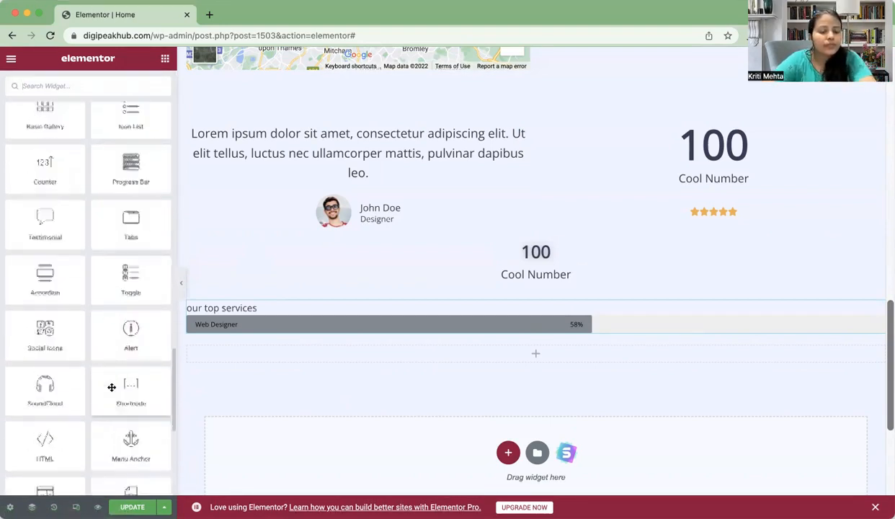
{"action": "scroll", "coordinate": [112, 388], "scroll_direction": "up", "scroll_amount": 3}
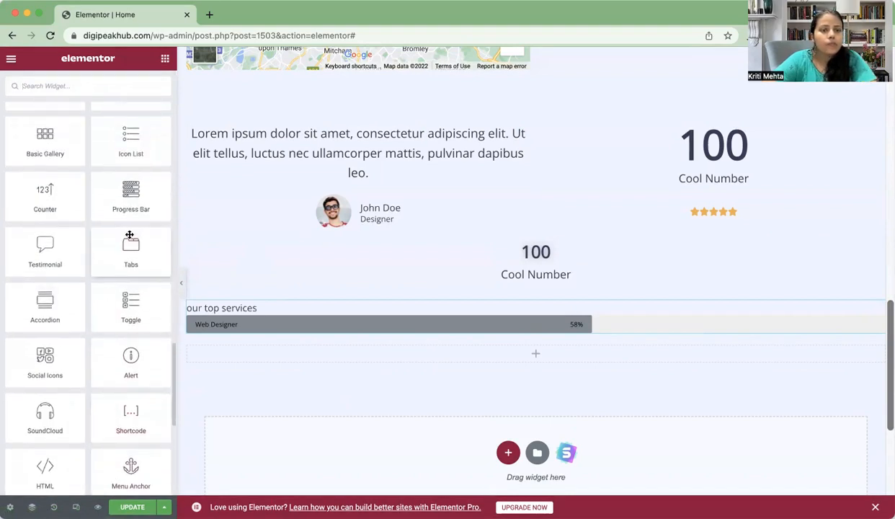
{"action": "left_click_drag", "start_coordinate": [132, 196], "coordinate": [434, 359]}
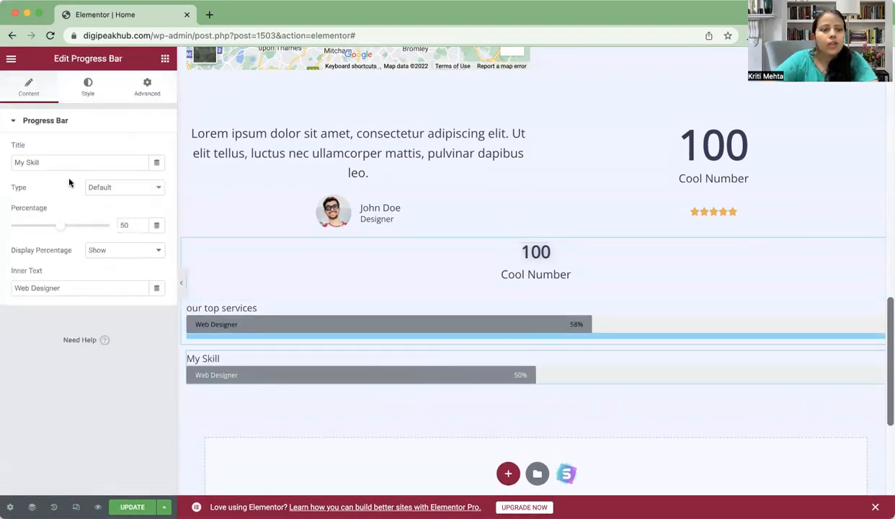
Step: Fill the My Skill bar to 67% and colour it dark green (#377930)
{"action": "left_click", "coordinate": [78, 228]}
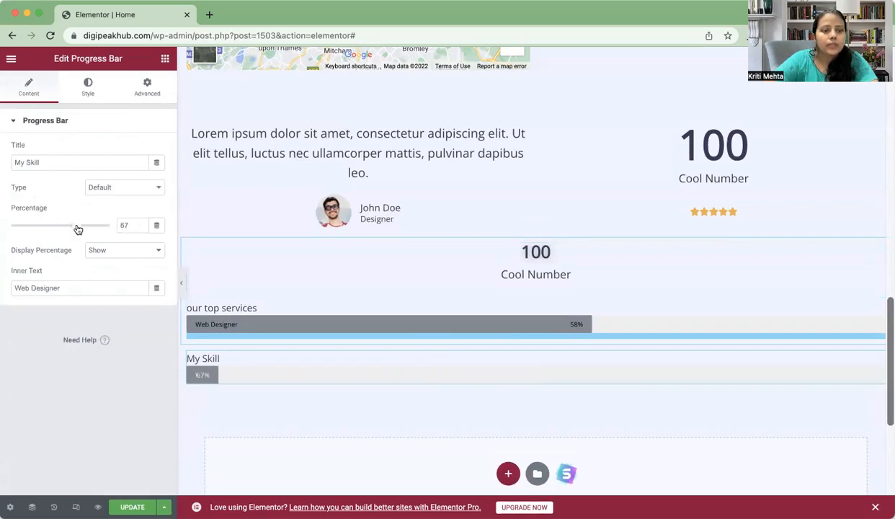
{"action": "left_click", "coordinate": [87, 90]}
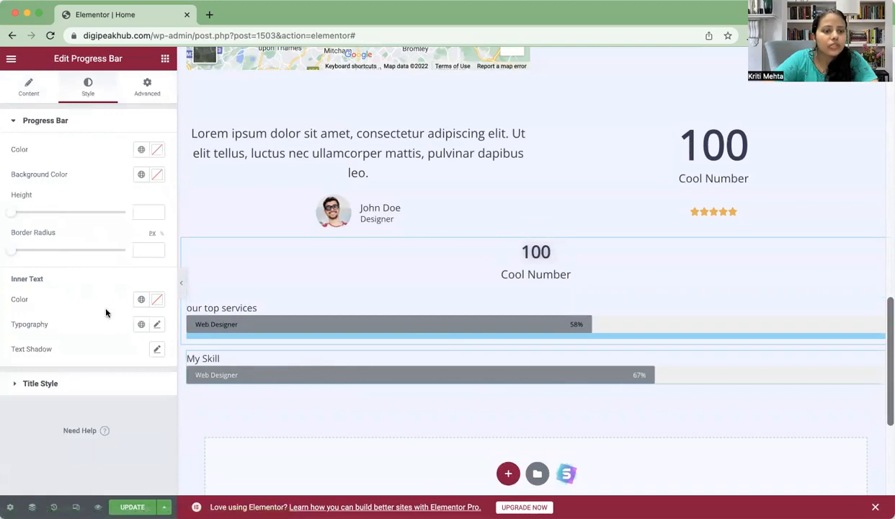
{"action": "left_click", "coordinate": [154, 150]}
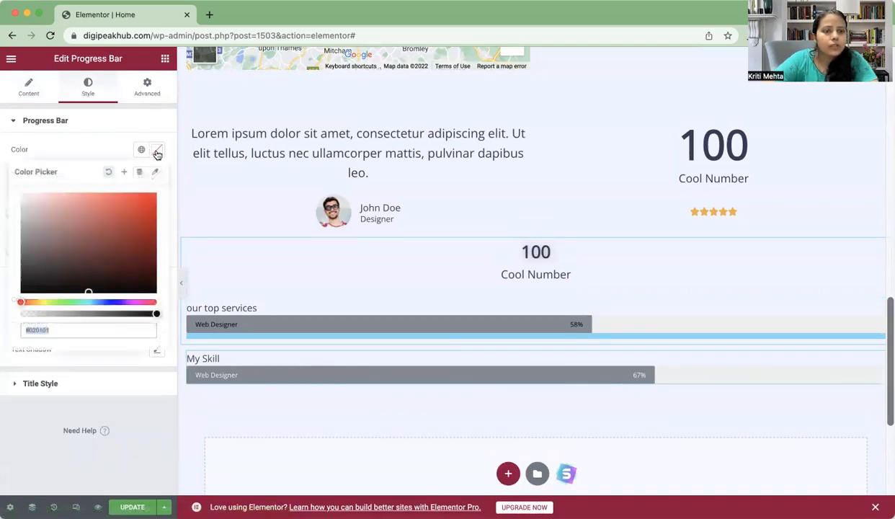
{"action": "left_click", "coordinate": [63, 302]}
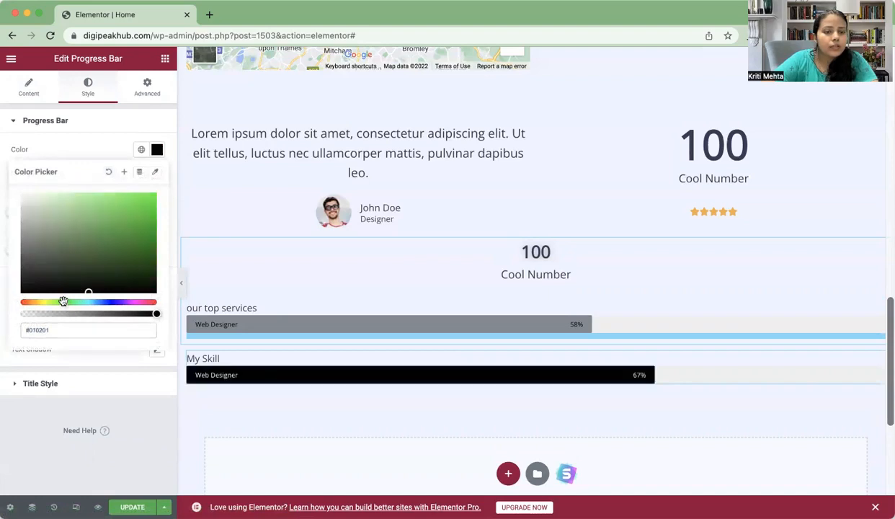
{"action": "left_click_drag", "start_coordinate": [121, 196], "coordinate": [104, 246]}
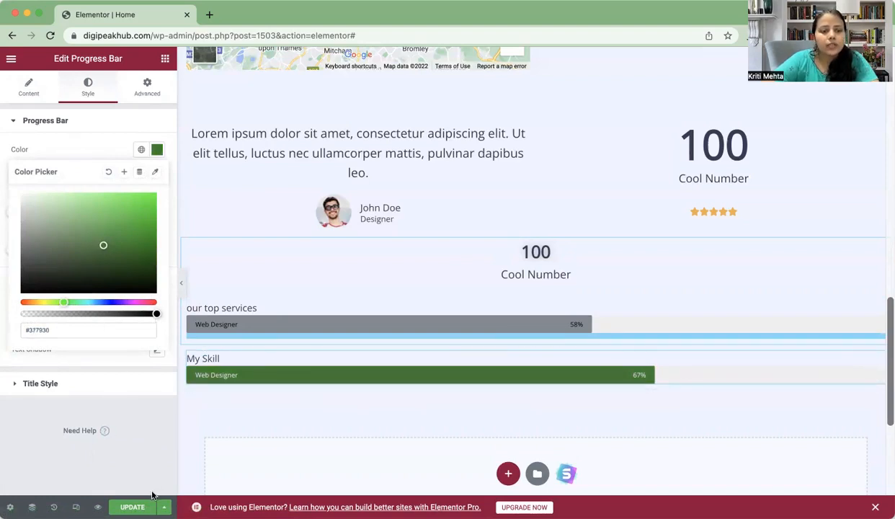
{"action": "left_click", "coordinate": [144, 93]}
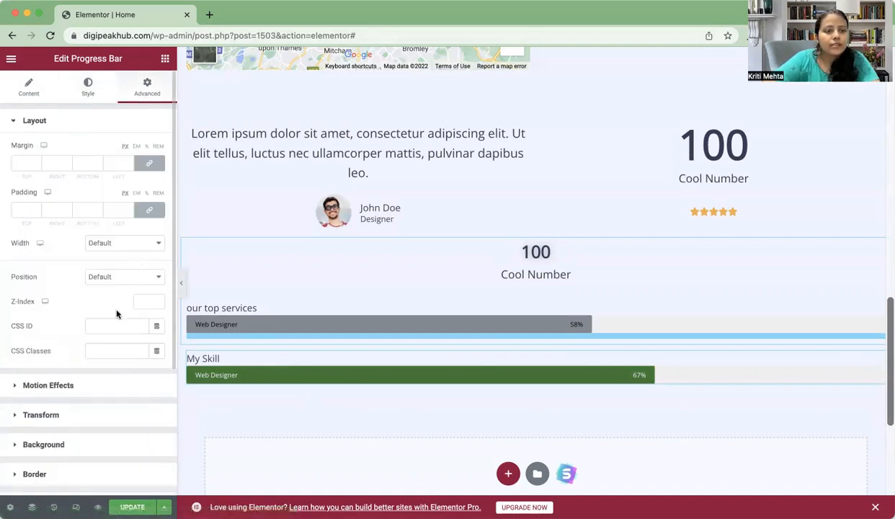
Step: Give the My Skill bar a Fade In entrance animation after briefly trying Fade In Right
{"action": "left_click", "coordinate": [134, 383]}
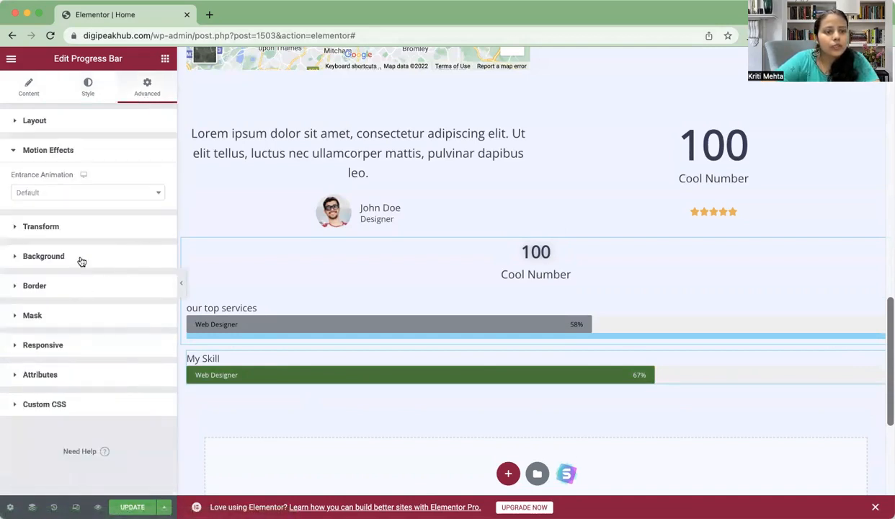
{"action": "left_click", "coordinate": [108, 192]}
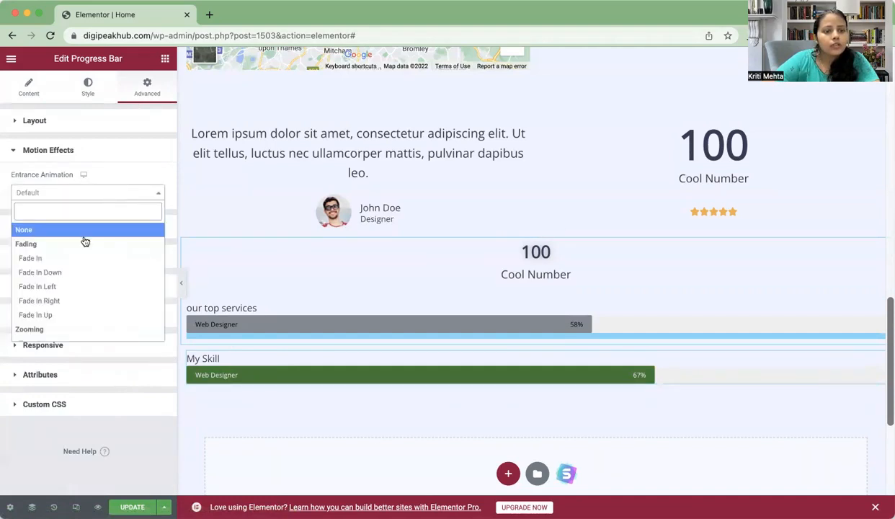
{"action": "left_click", "coordinate": [72, 301]}
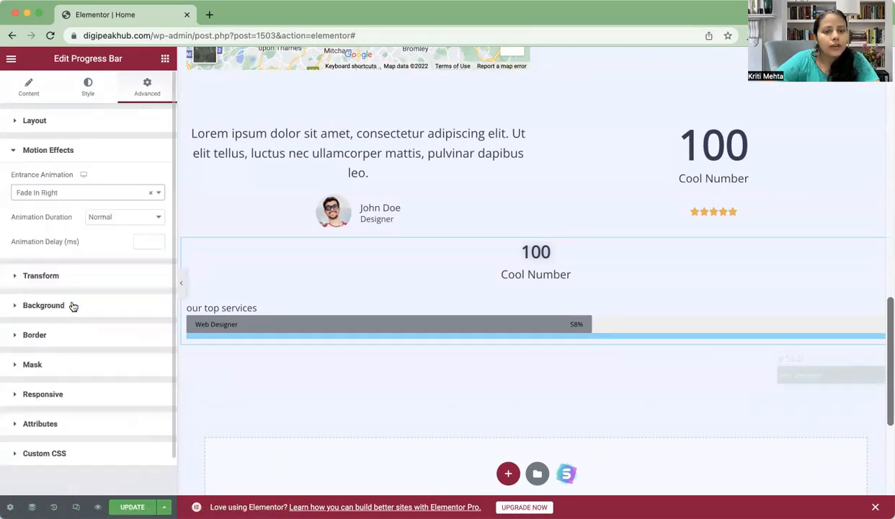
{"action": "left_click", "coordinate": [130, 192]}
{"action": "left_click", "coordinate": [42, 258]}
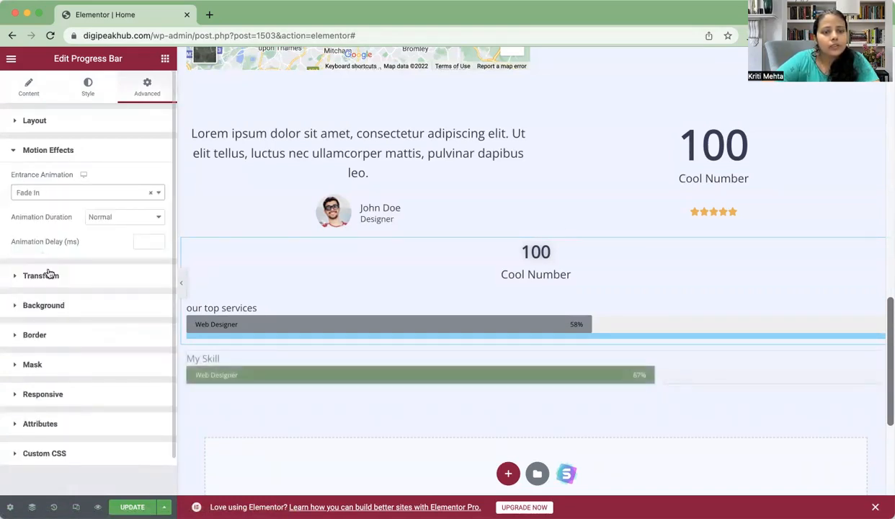
{"action": "scroll", "coordinate": [89, 389], "scroll_direction": "down", "scroll_amount": 1}
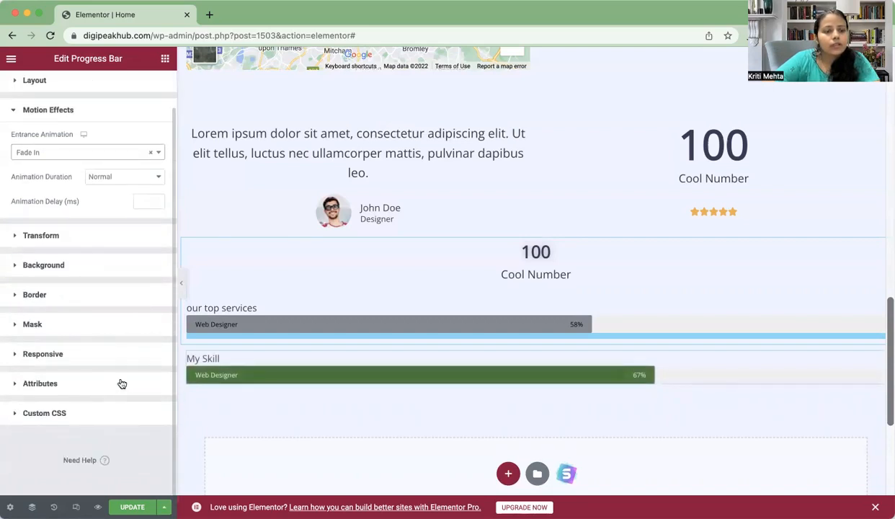
{"action": "scroll", "coordinate": [123, 383], "scroll_direction": "up", "scroll_amount": 1}
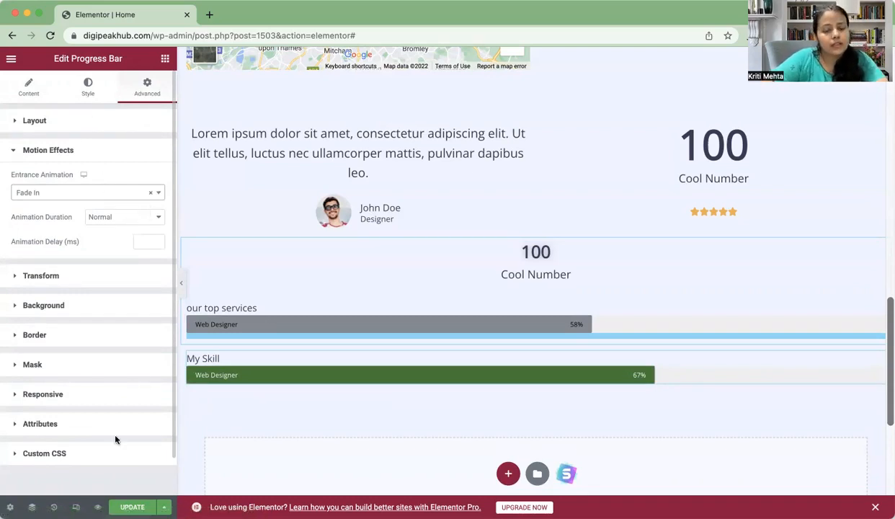
Step: Save the Home page with Update and scroll through the preview
{"action": "left_click", "coordinate": [132, 507]}
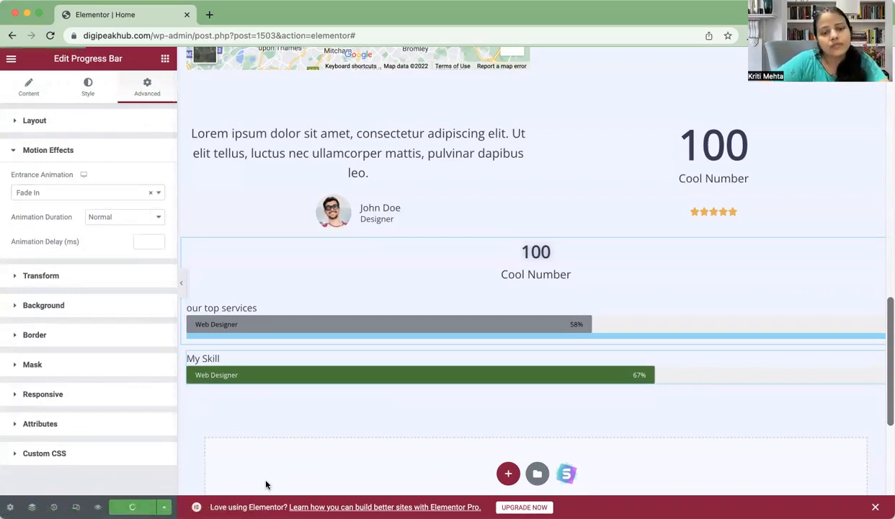
{"action": "scroll", "coordinate": [629, 183], "scroll_direction": "up", "scroll_amount": 10}
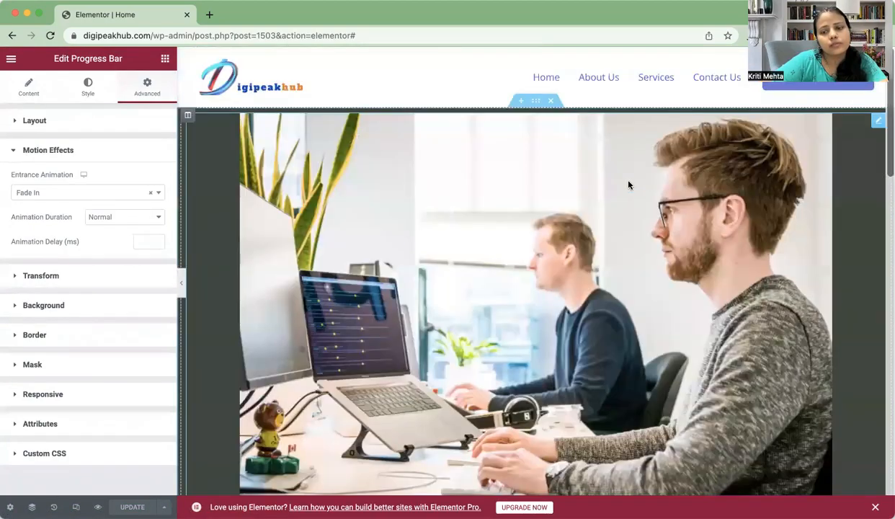
{"action": "scroll", "coordinate": [628, 185], "scroll_direction": "down", "scroll_amount": 5}
{"action": "scroll", "coordinate": [628, 185], "scroll_direction": "down", "scroll_amount": 5}
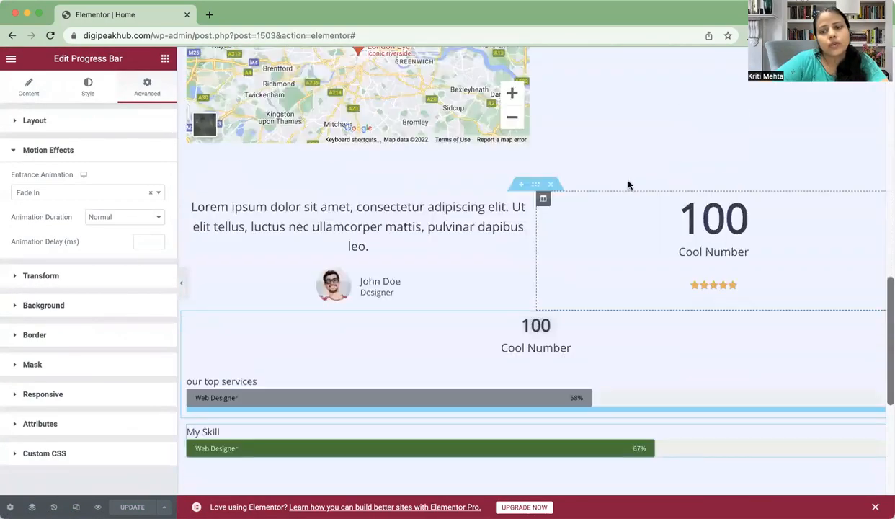
{"action": "scroll", "coordinate": [629, 186], "scroll_direction": "up", "scroll_amount": 8}
{"action": "scroll", "coordinate": [629, 185], "scroll_direction": "down", "scroll_amount": 5}
{"action": "scroll", "coordinate": [628, 185], "scroll_direction": "up", "scroll_amount": 3}
{"action": "scroll", "coordinate": [628, 185], "scroll_direction": "up", "scroll_amount": 5}
{"action": "scroll", "coordinate": [628, 185], "scroll_direction": "down", "scroll_amount": 5}
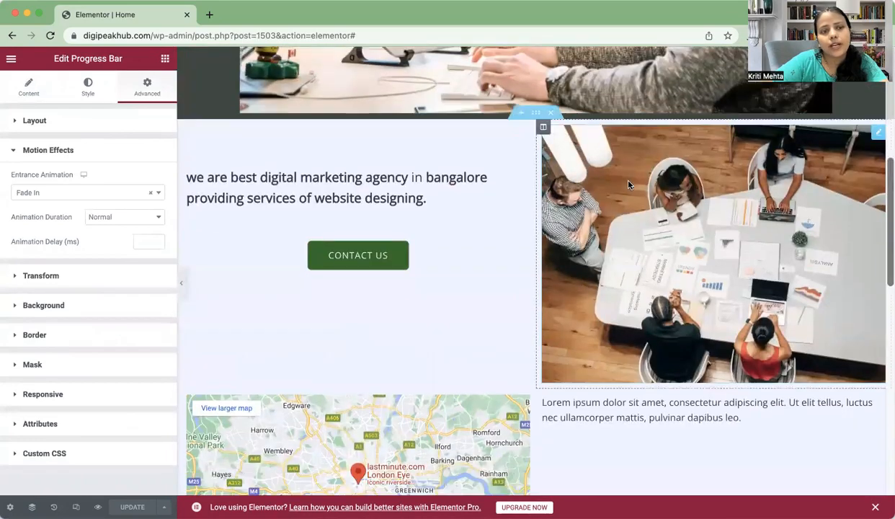
Step: Review the page from the map text down through the counters and both progress bars
{"action": "left_click", "coordinate": [164, 60]}
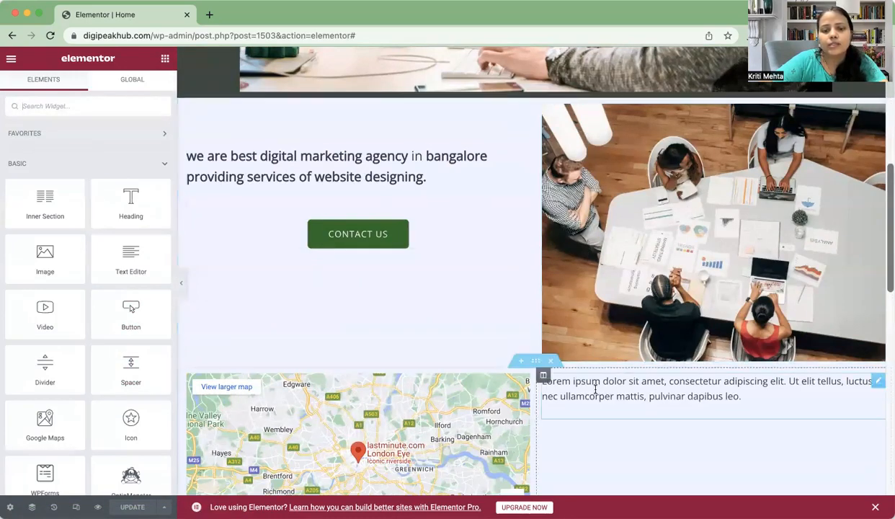
{"action": "scroll", "coordinate": [579, 397], "scroll_direction": "down", "scroll_amount": 3}
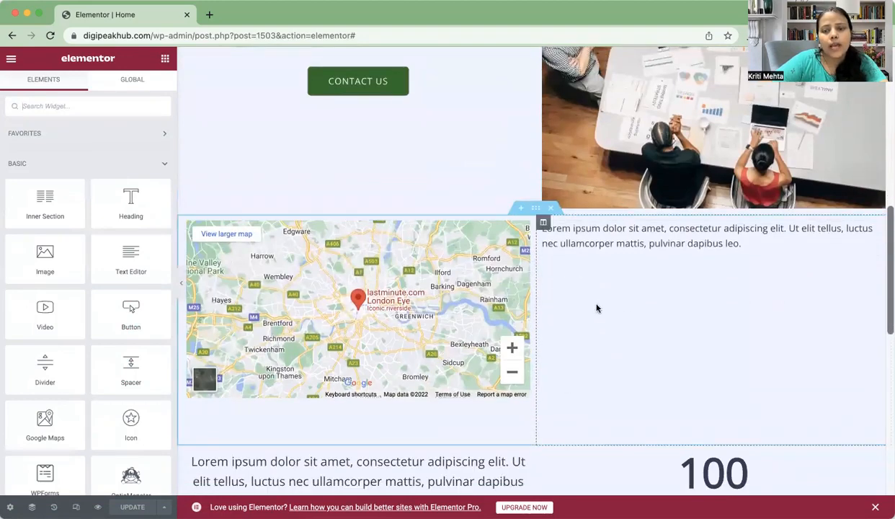
{"action": "left_click", "coordinate": [645, 245]}
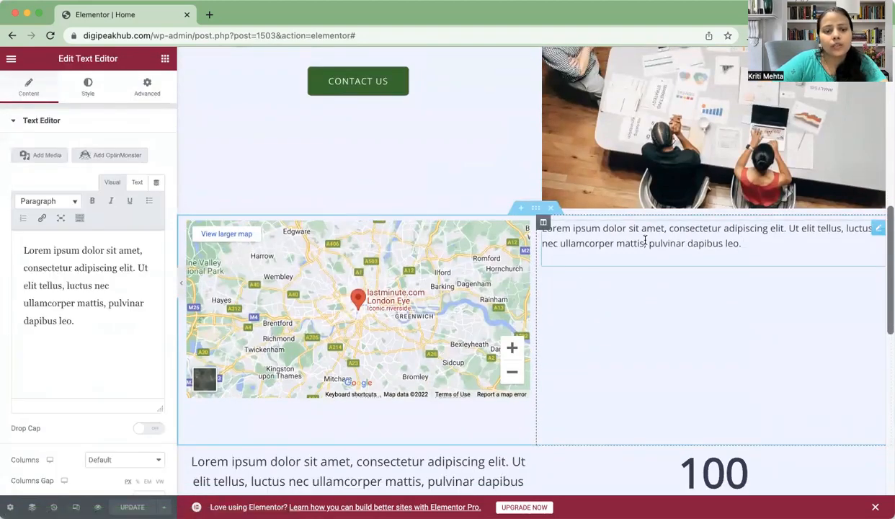
{"action": "scroll", "coordinate": [691, 284], "scroll_direction": "down", "scroll_amount": 1}
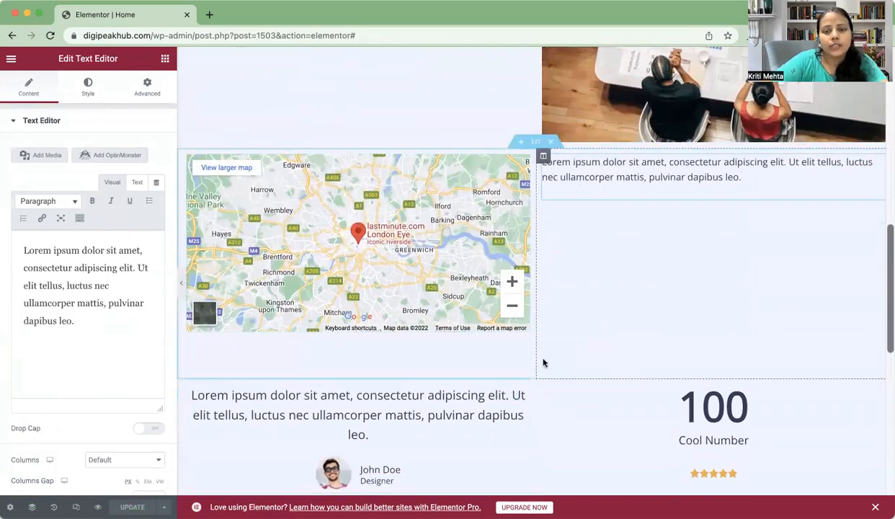
{"action": "scroll", "coordinate": [570, 418], "scroll_direction": "down", "scroll_amount": 4}
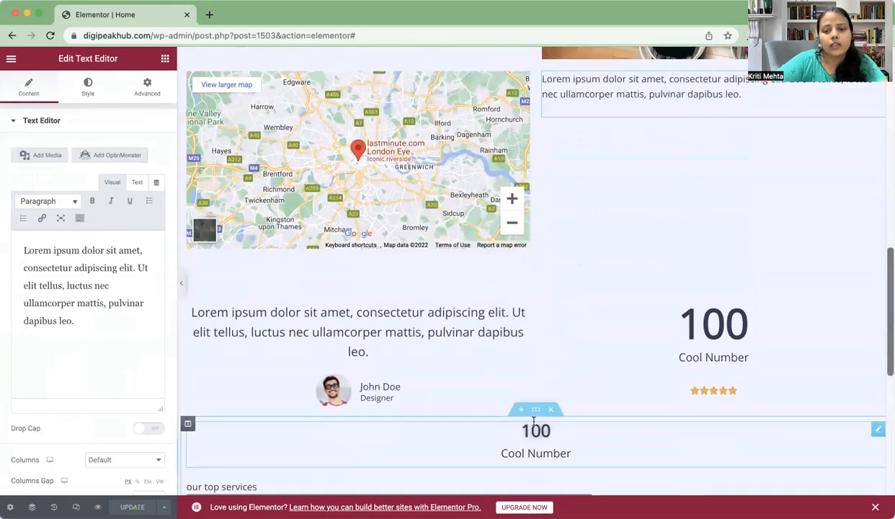
{"action": "scroll", "coordinate": [574, 433], "scroll_direction": "down", "scroll_amount": 5}
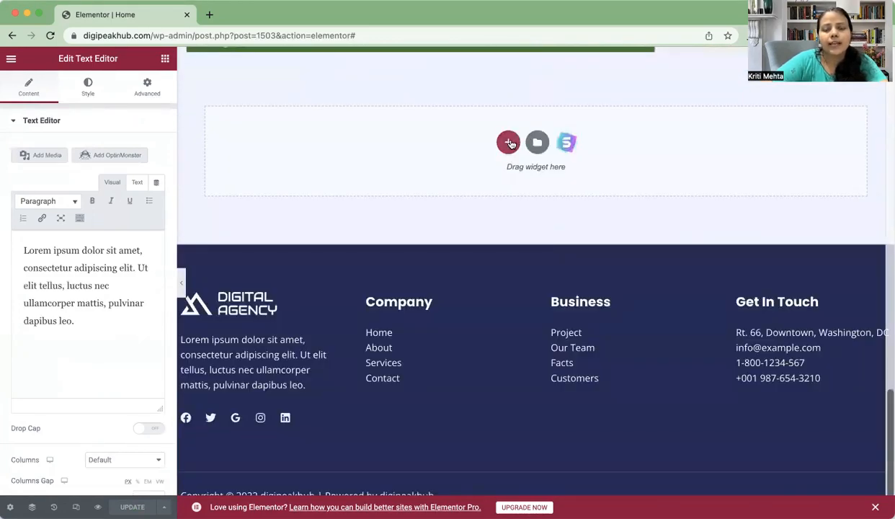
{"action": "scroll", "coordinate": [509, 124], "scroll_direction": "up", "scroll_amount": 20}
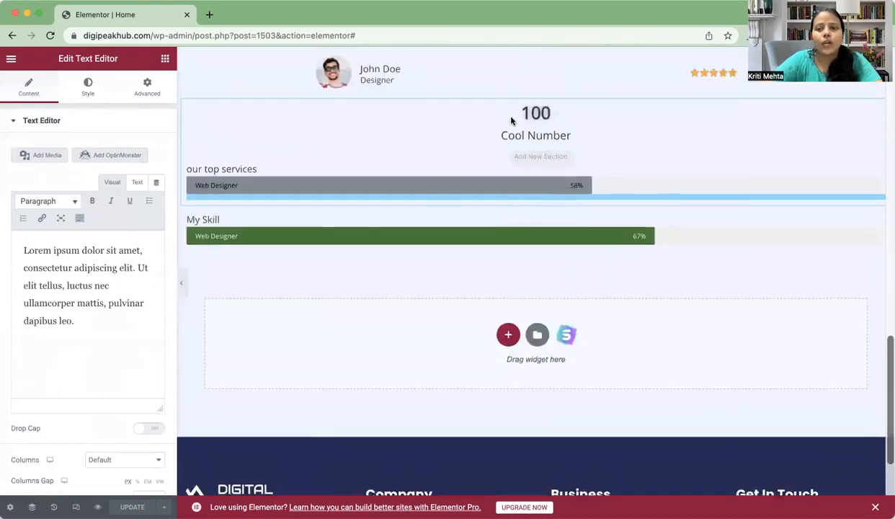
{"action": "scroll", "coordinate": [511, 121], "scroll_direction": "down", "scroll_amount": 15}
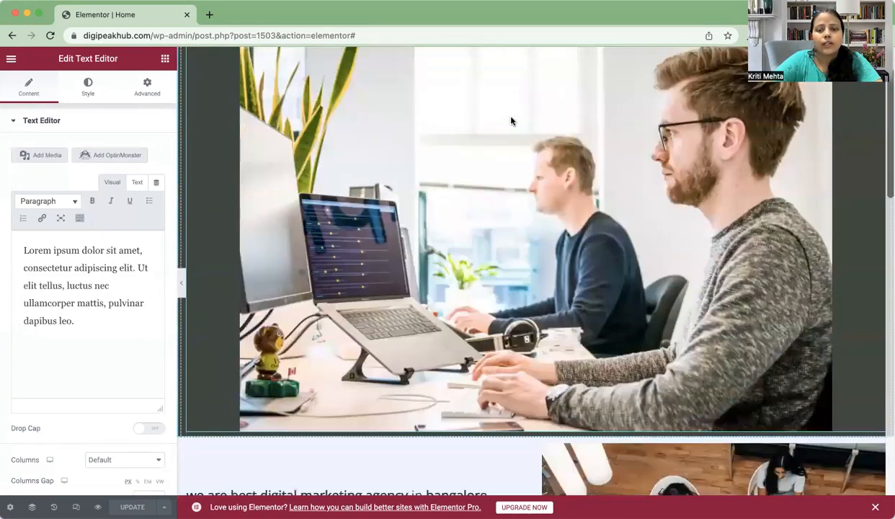
{"action": "scroll", "coordinate": [511, 122], "scroll_direction": "down", "scroll_amount": 2}
{"action": "scroll", "coordinate": [510, 122], "scroll_direction": "up", "scroll_amount": 20}
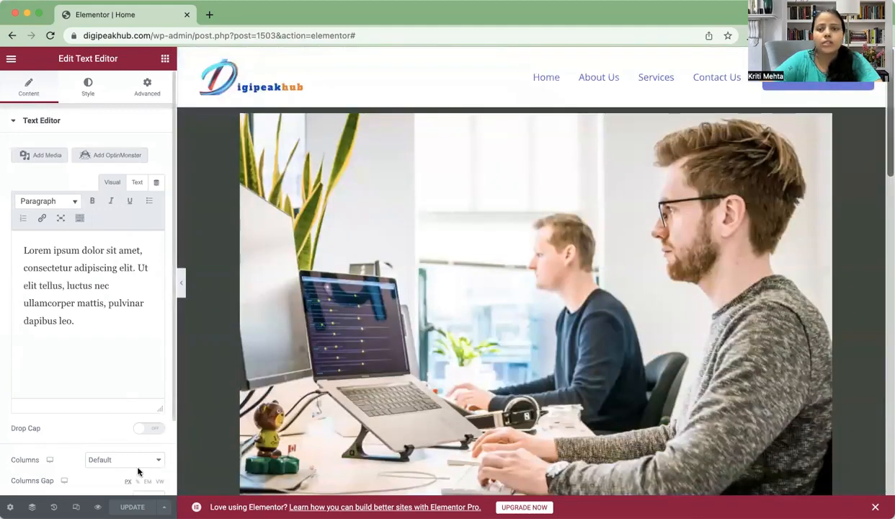